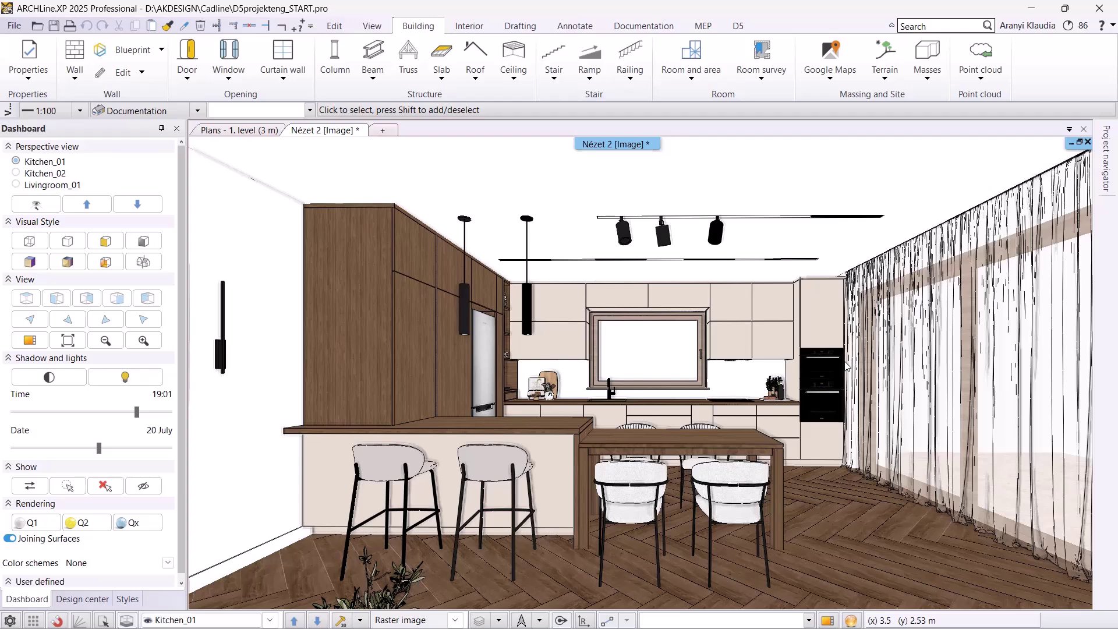
# Start the D5 link from ARCHLine.XP and load the kitchen model into a new D5 project.
pyautogui.click(738, 26)
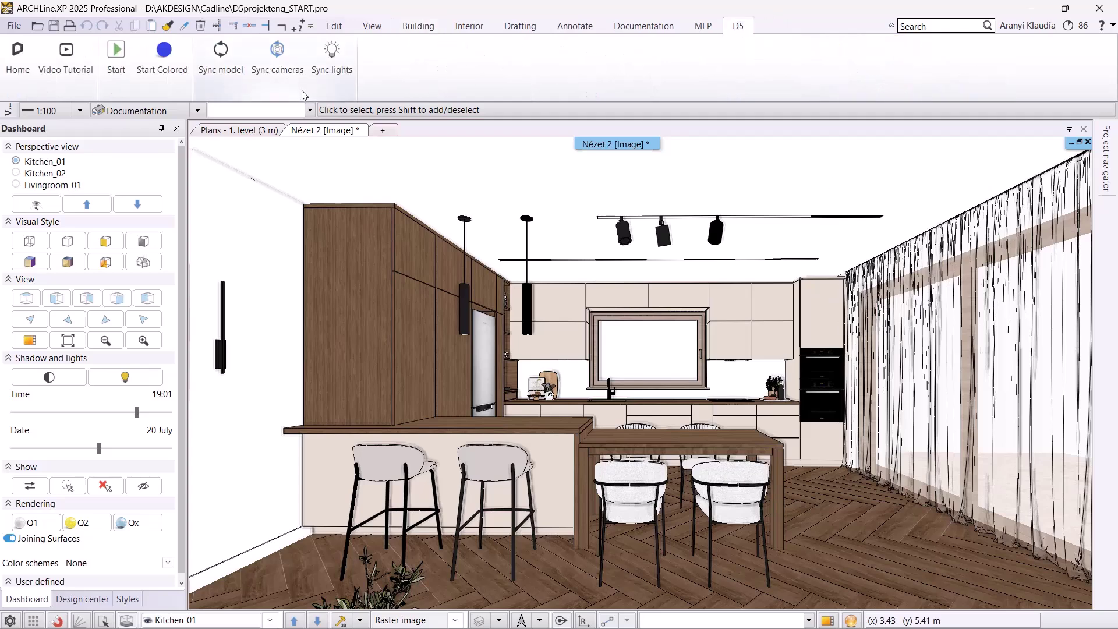
pyautogui.click(117, 59)
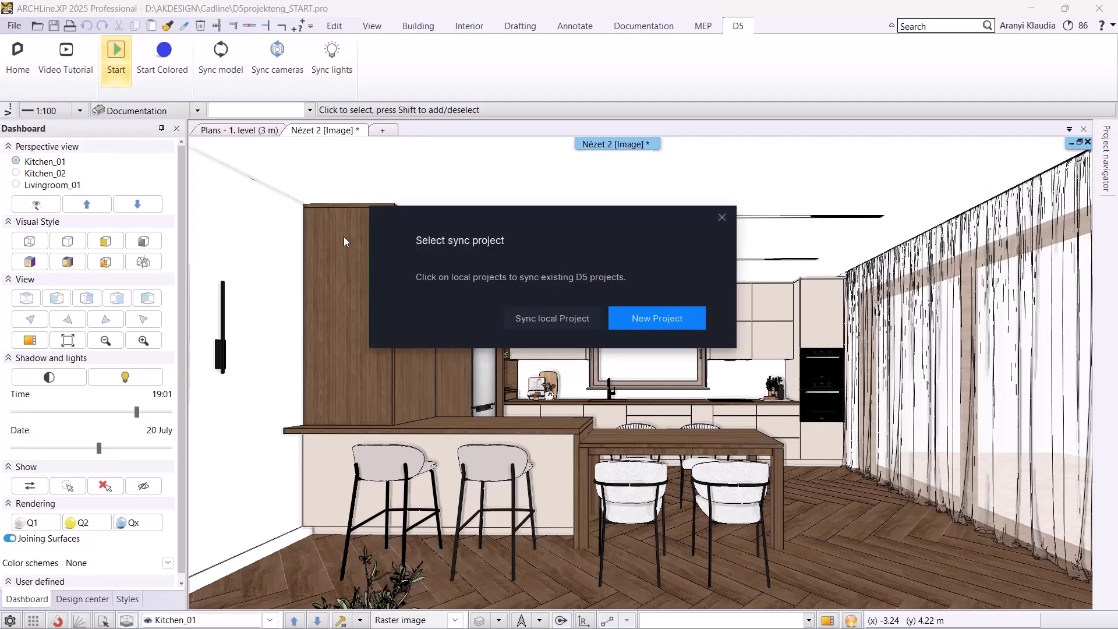
pyautogui.click(644, 320)
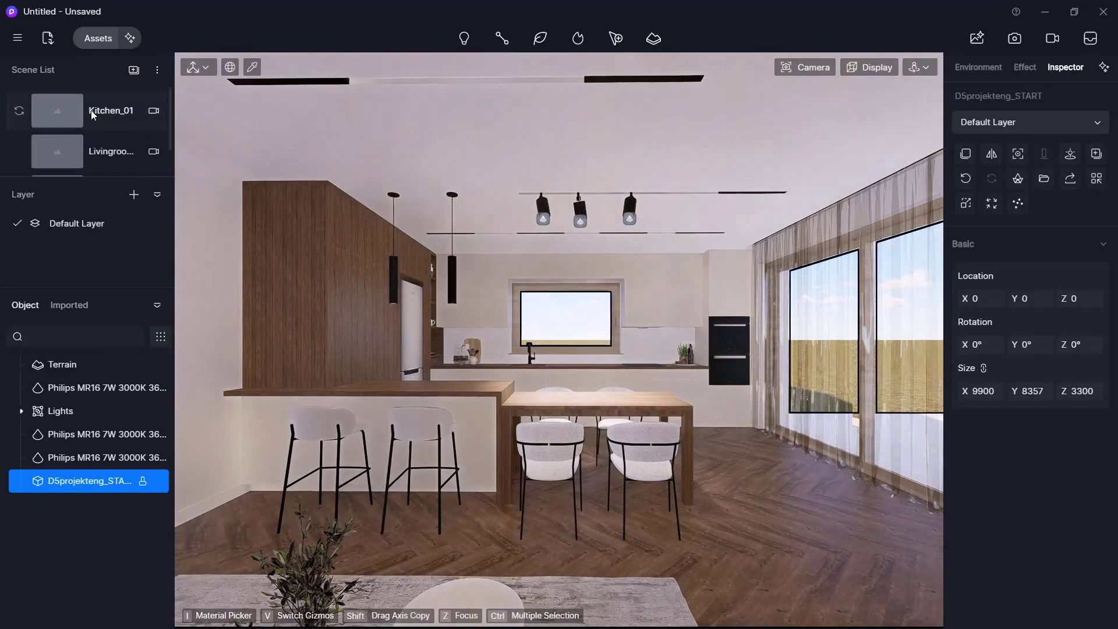
# Preview the Kitchen_01, Livingroom_01 and Kitchen_02 cameras, enlarge the scene list, then return to Kitchen_01.
pyautogui.click(91, 114)
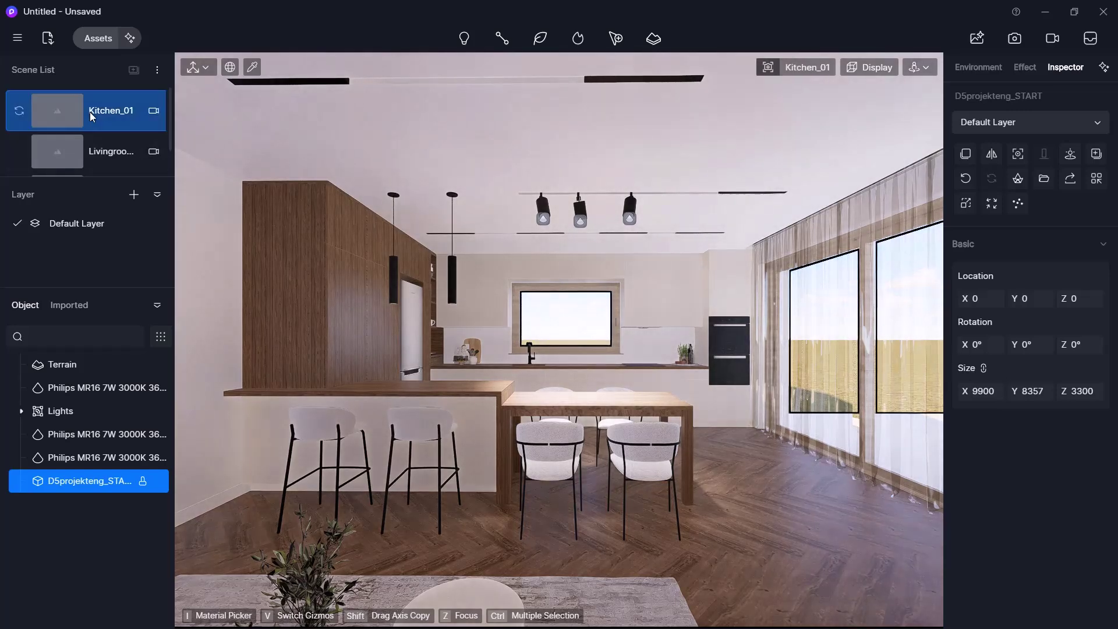
pyautogui.click(99, 156)
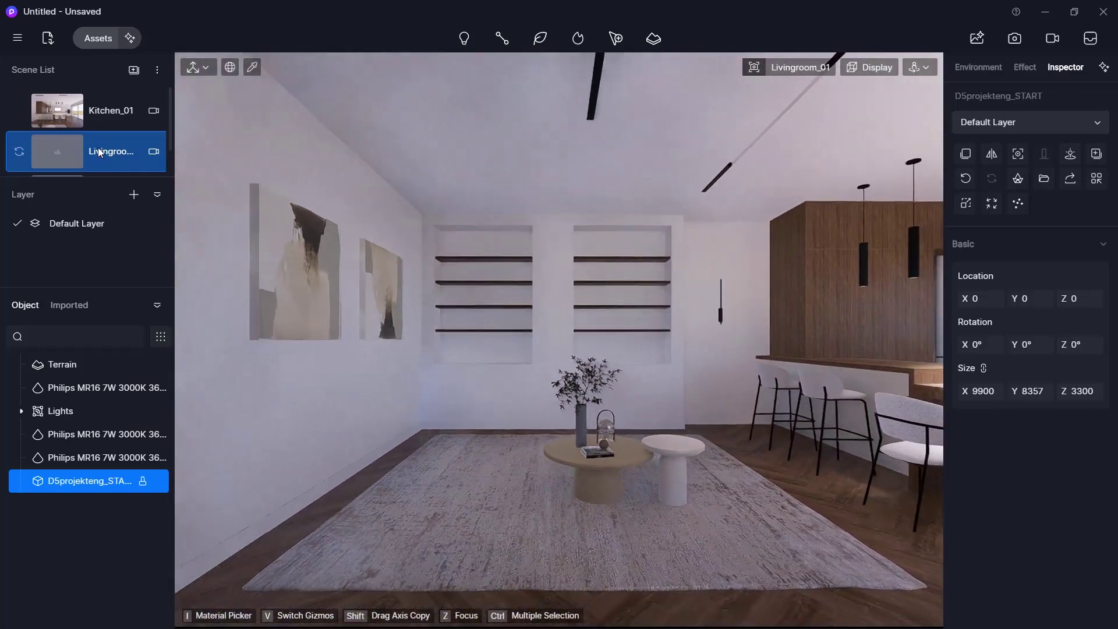
pyautogui.scroll(-1, 98, 148)
pyautogui.click(78, 152)
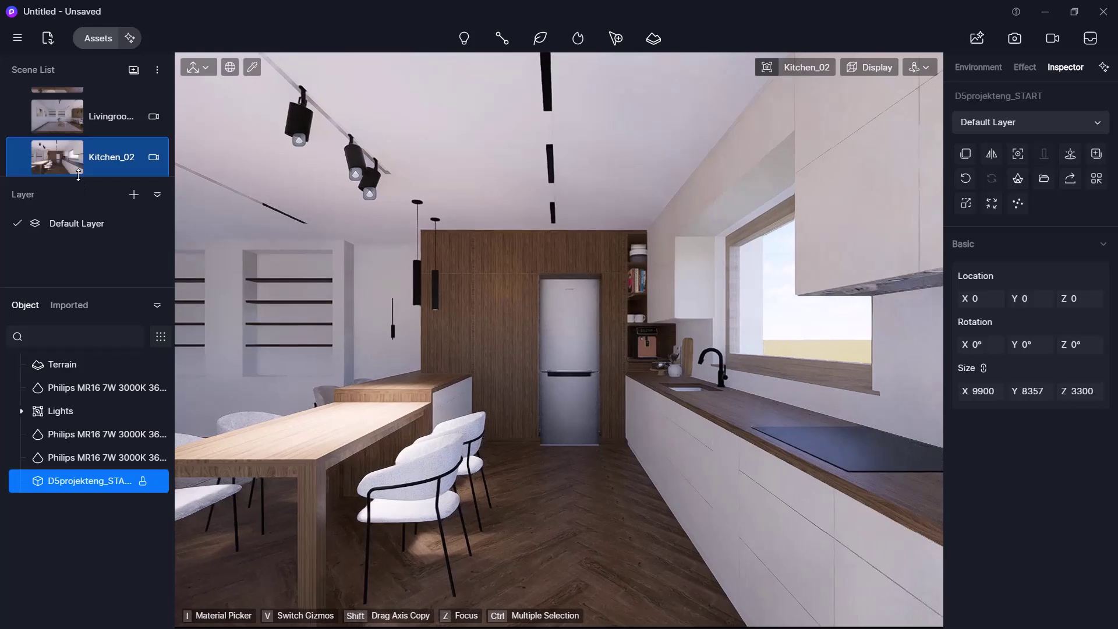
pyautogui.moveTo(79, 178); pyautogui.dragTo(74, 211)
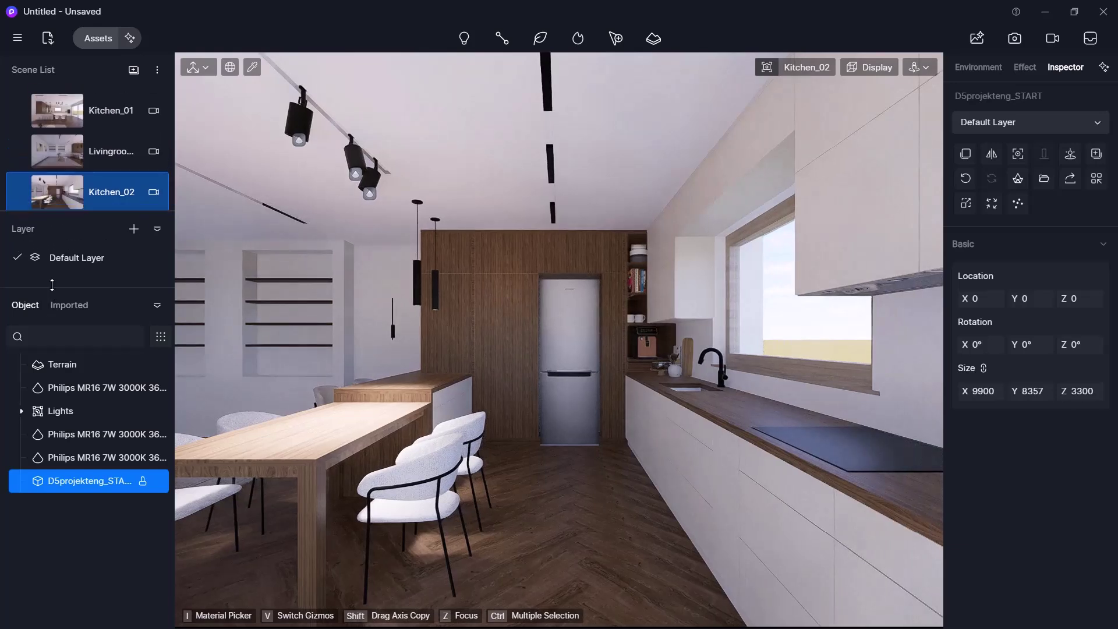
pyautogui.moveTo(53, 288); pyautogui.dragTo(61, 387)
pyautogui.moveTo(73, 214); pyautogui.dragTo(75, 301)
pyautogui.click(117, 109)
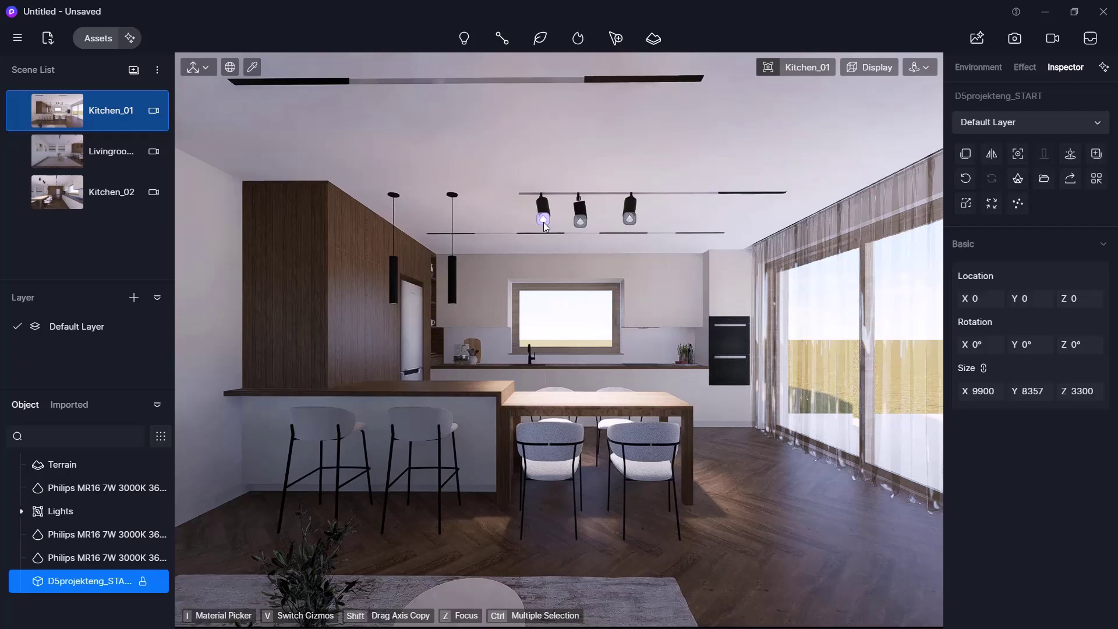
# Inspect the Philips ceiling spotlight's properties, then deselect it to reveal the Geo Sky environment settings.
pyautogui.click(543, 220)
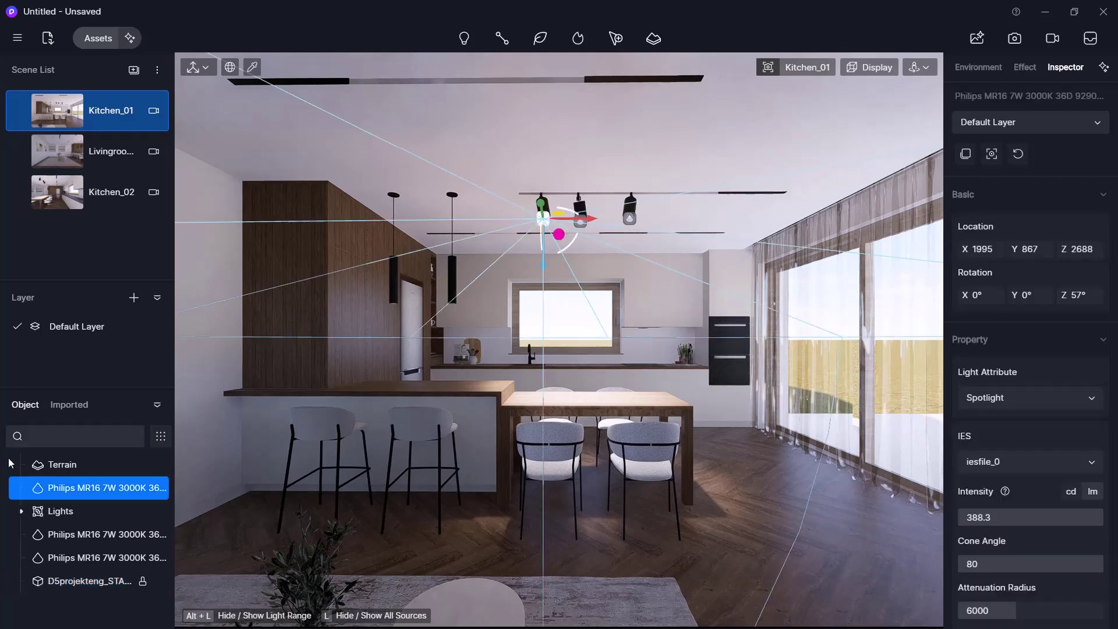
pyautogui.click(78, 596)
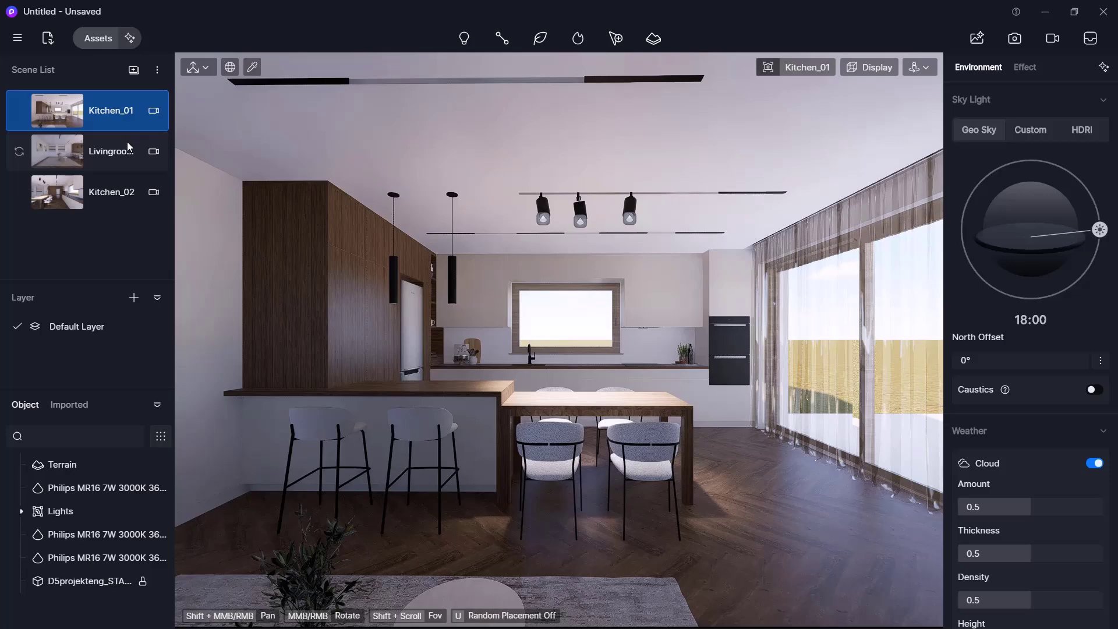
# Turn and move the camera into the kitchen and switch navigation to Fly mode.
pyautogui.moveTo(535, 373); pyautogui.dragTo(513, 368, button='right')
pyautogui.press('w')
pyautogui.moveTo(635, 314); pyautogui.dragTo(641, 313, button='right')
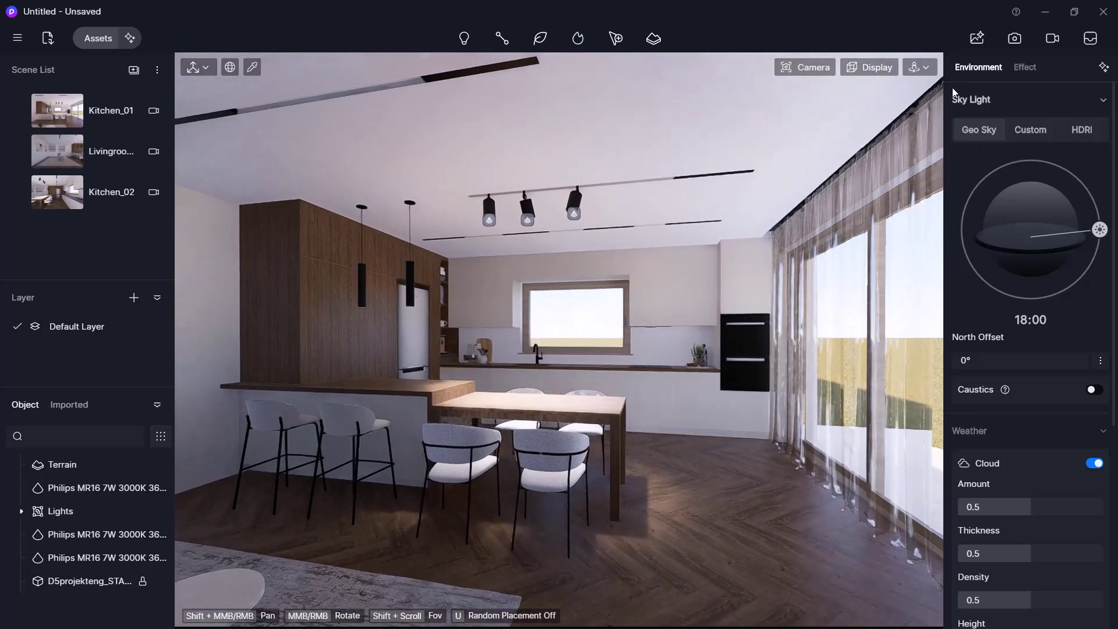
pyautogui.click(930, 66)
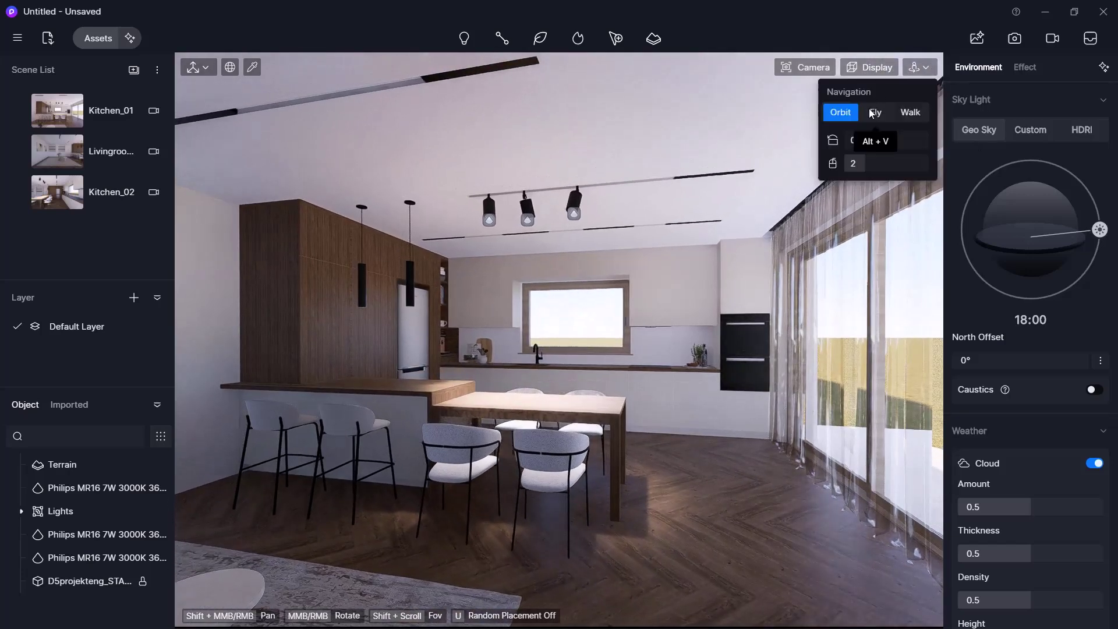
pyautogui.click(876, 114)
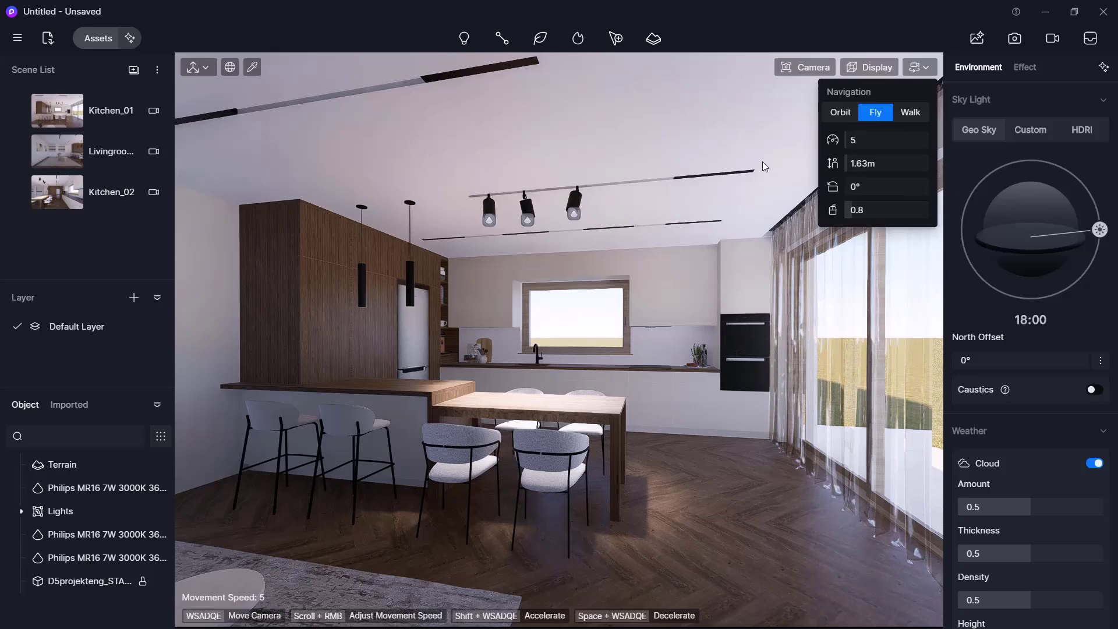
# Fly the camera left, right, forward, up and down to frame the counter and coffee table.
pyautogui.moveTo(633, 219)
pyautogui.mouseDown(button='right')
pyautogui.moveTo(575, 219)
pyautogui.moveTo(637, 225)
pyautogui.mouseUp(button='right')
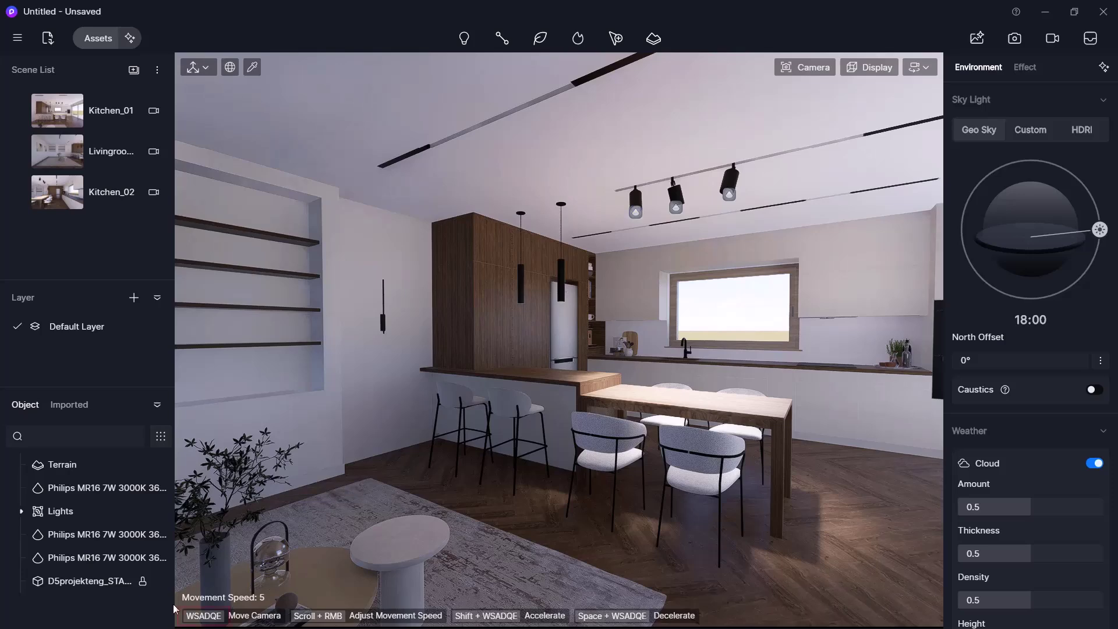
pyautogui.press('a')
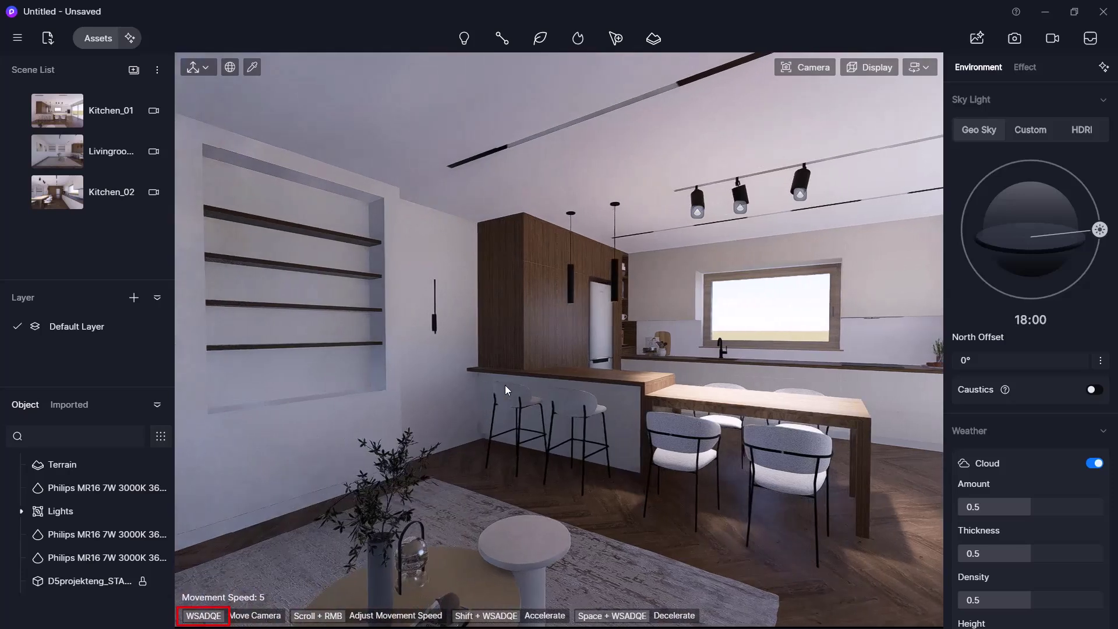
pyautogui.press('d')
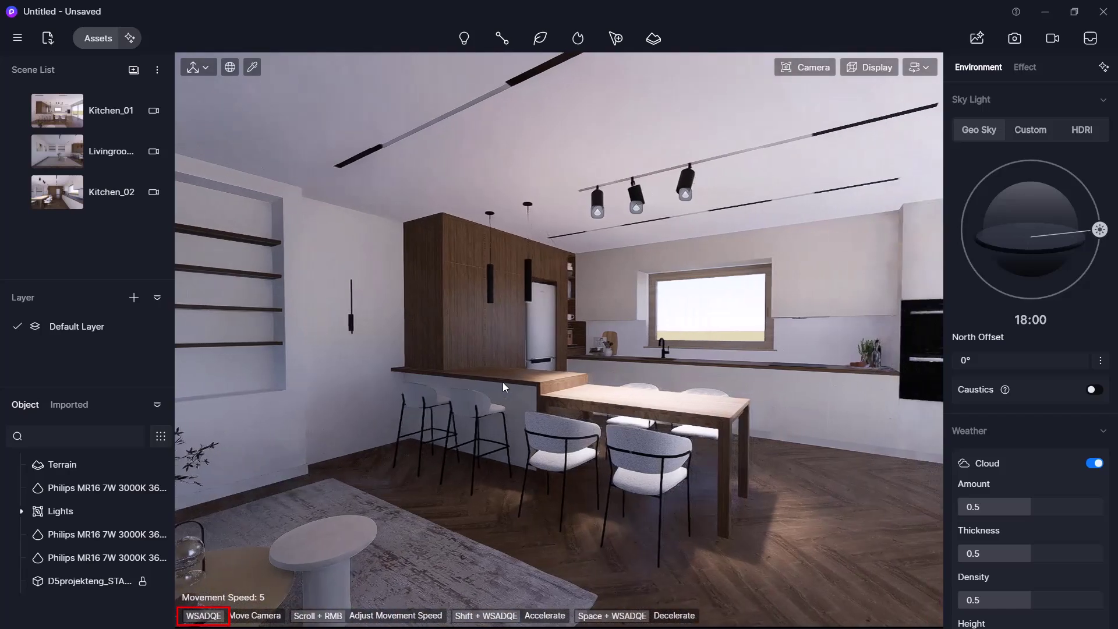
pyautogui.press('s')
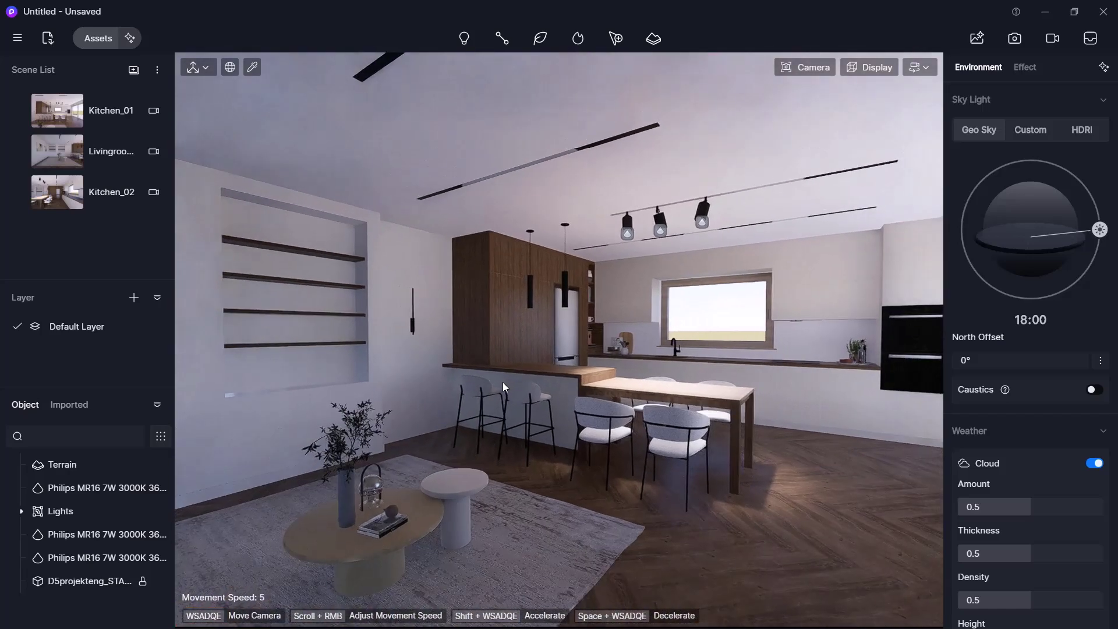
pyautogui.press('w')
pyautogui.press('e')
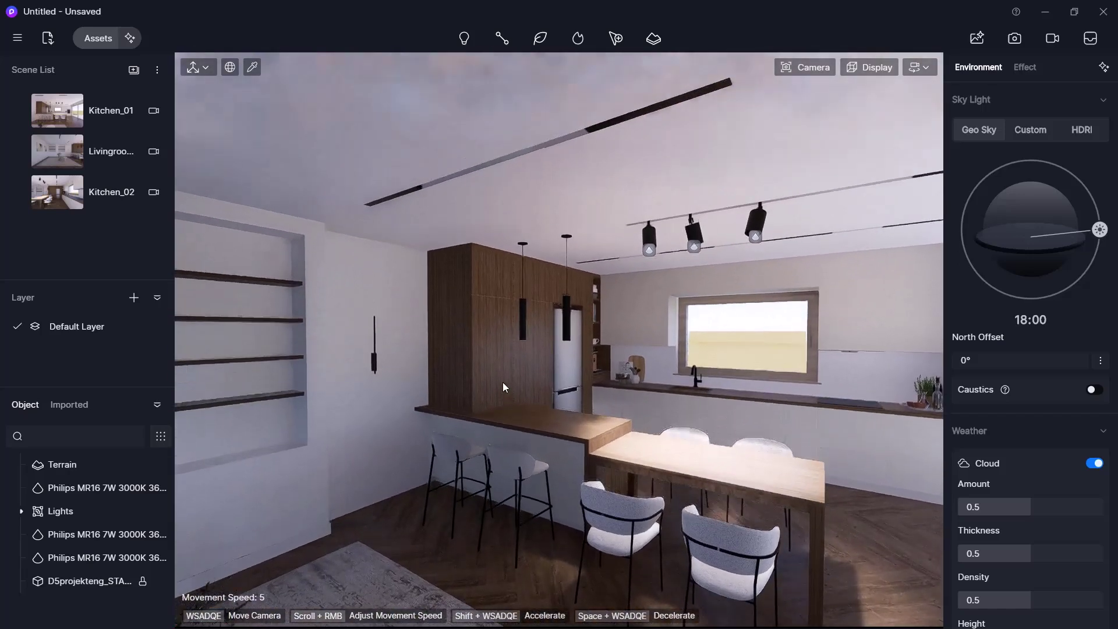
pyautogui.press('q')
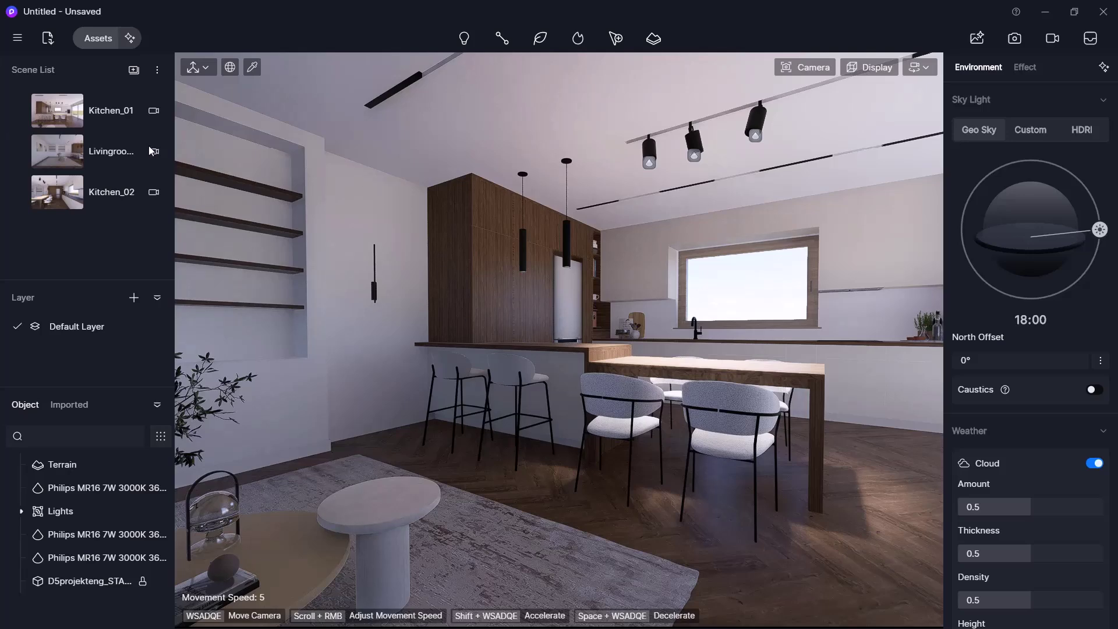
# Lower the Kitchen_01 camera's eye height, move it closer and right, and update the scene.
pyautogui.click(123, 115)
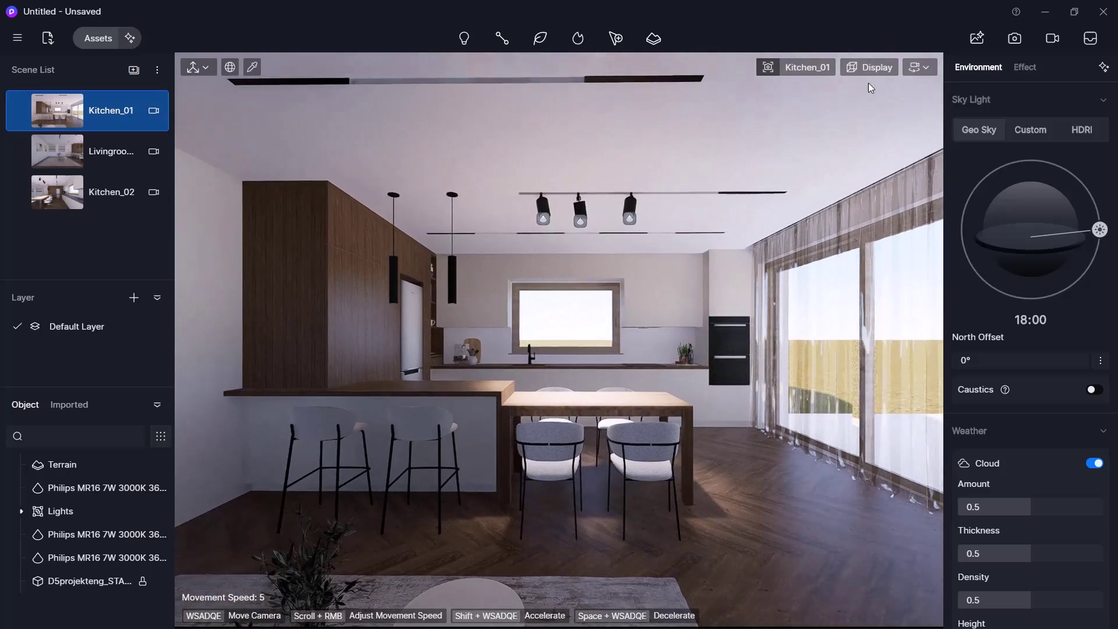
pyautogui.click(919, 67)
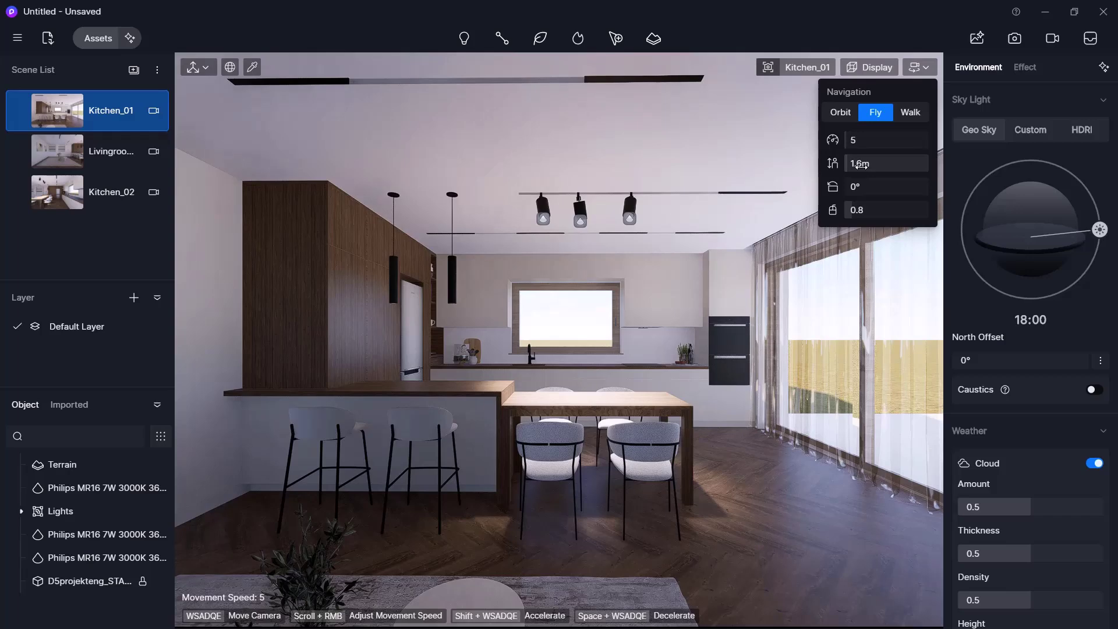
pyautogui.press('q')
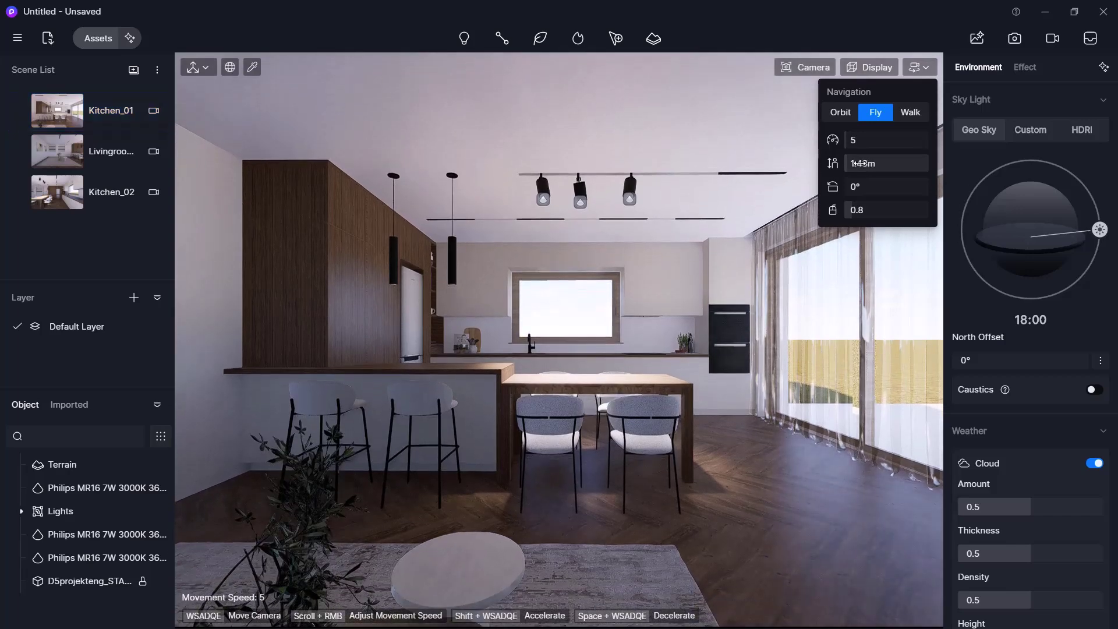
pyautogui.click(736, 425)
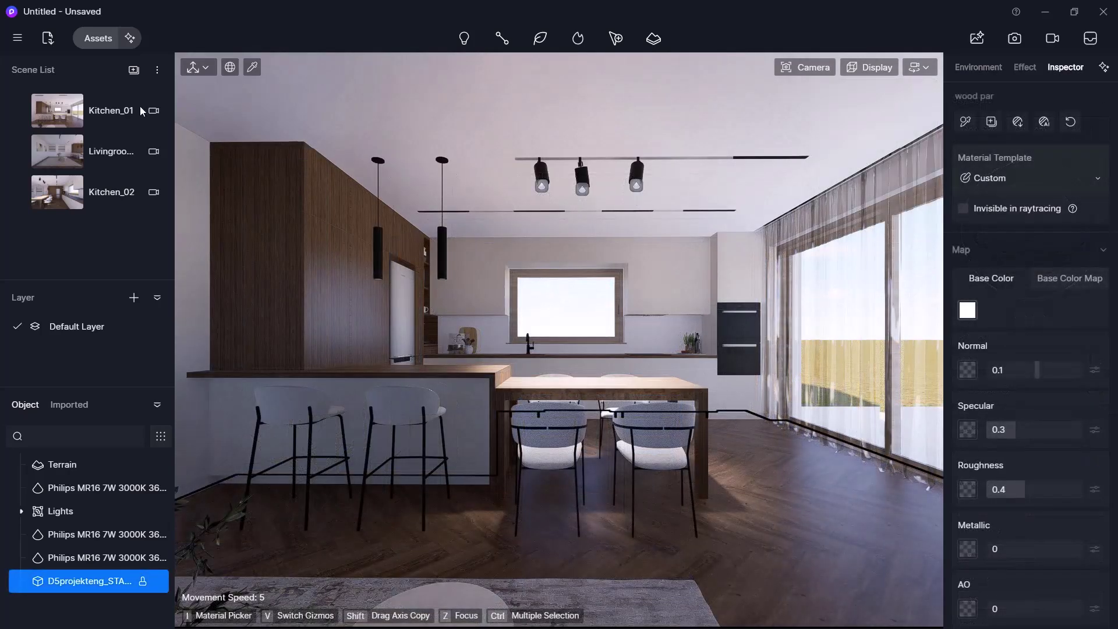
pyautogui.click(112, 111)
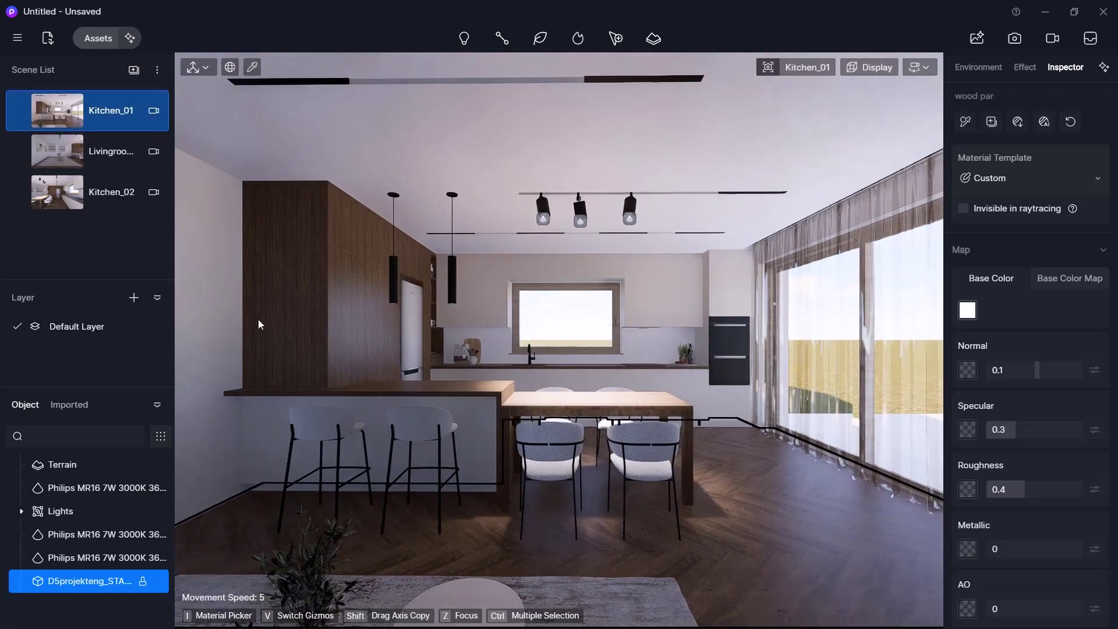
pyautogui.scroll(2, 291, 360)
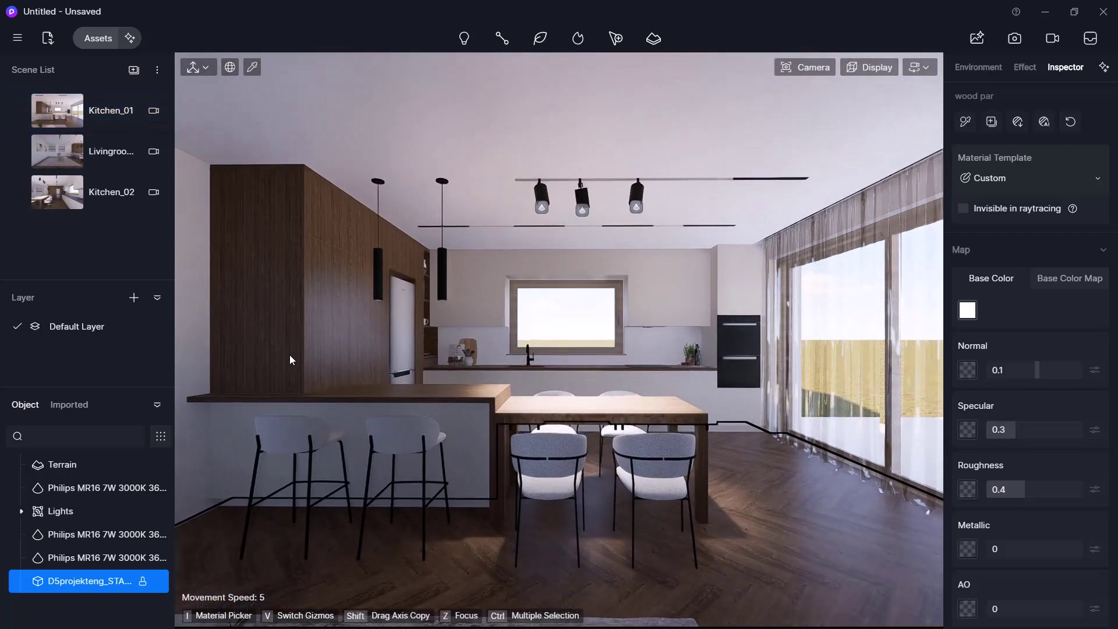
pyautogui.scroll(4, 290, 356)
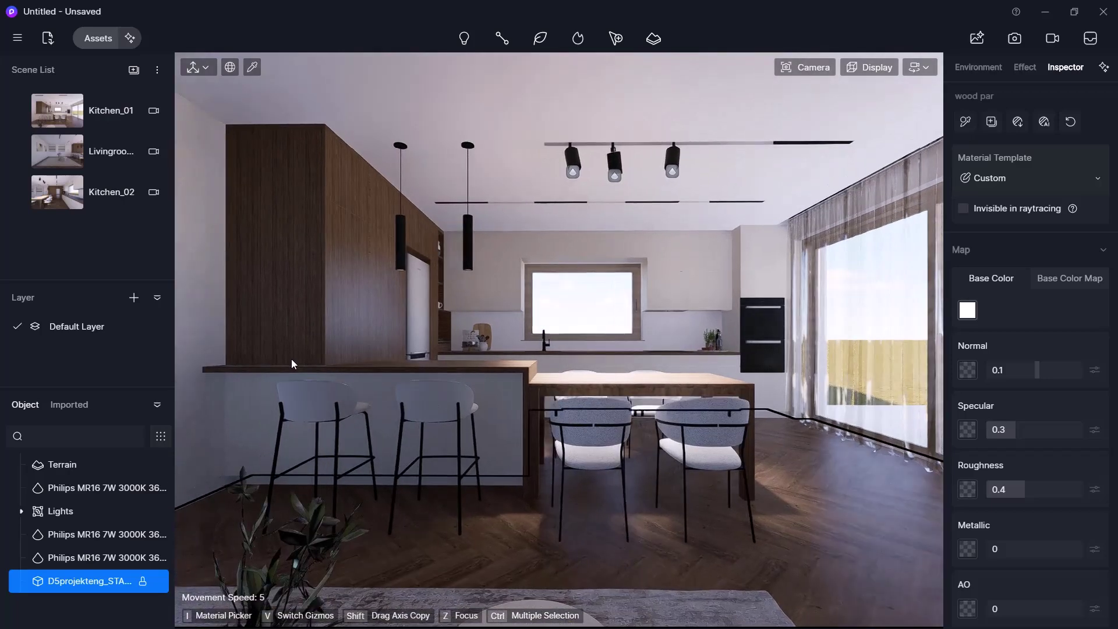
pyautogui.press('d')
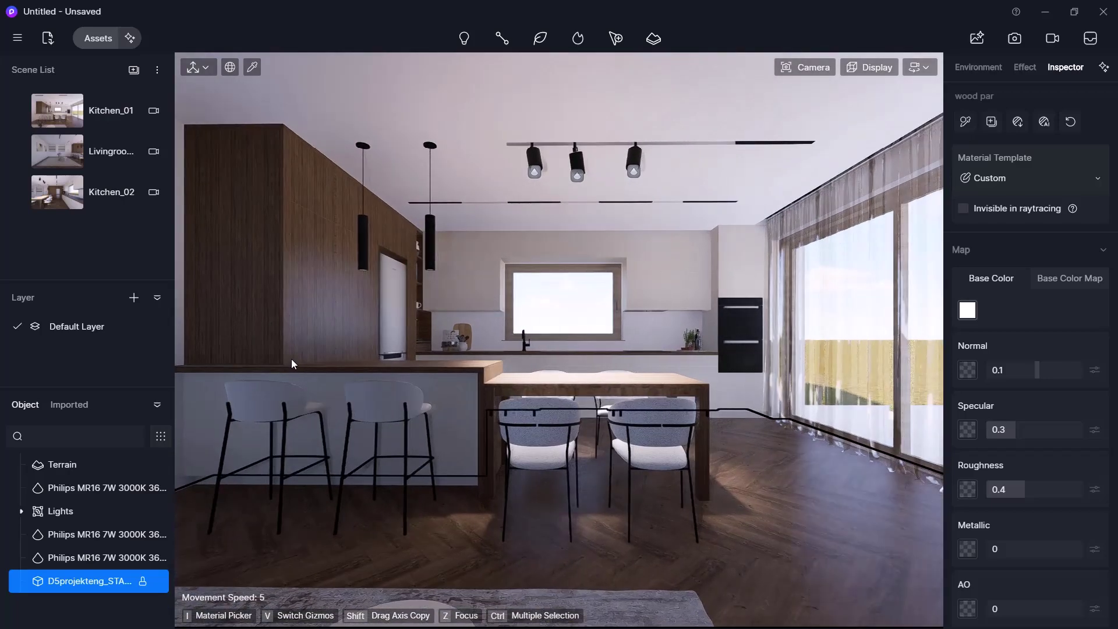
pyautogui.click(20, 112)
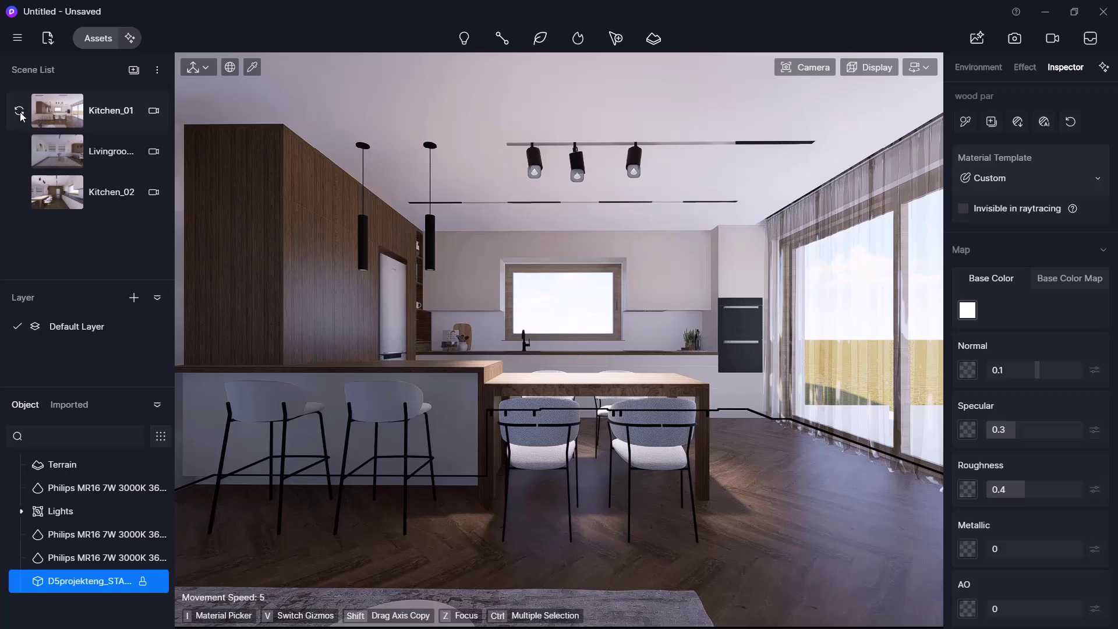
# Turn the camera to a new kitchen angle and save it as a new scene named Kitchen_03.
pyautogui.moveTo(442, 338); pyautogui.dragTo(463, 338, button='right')
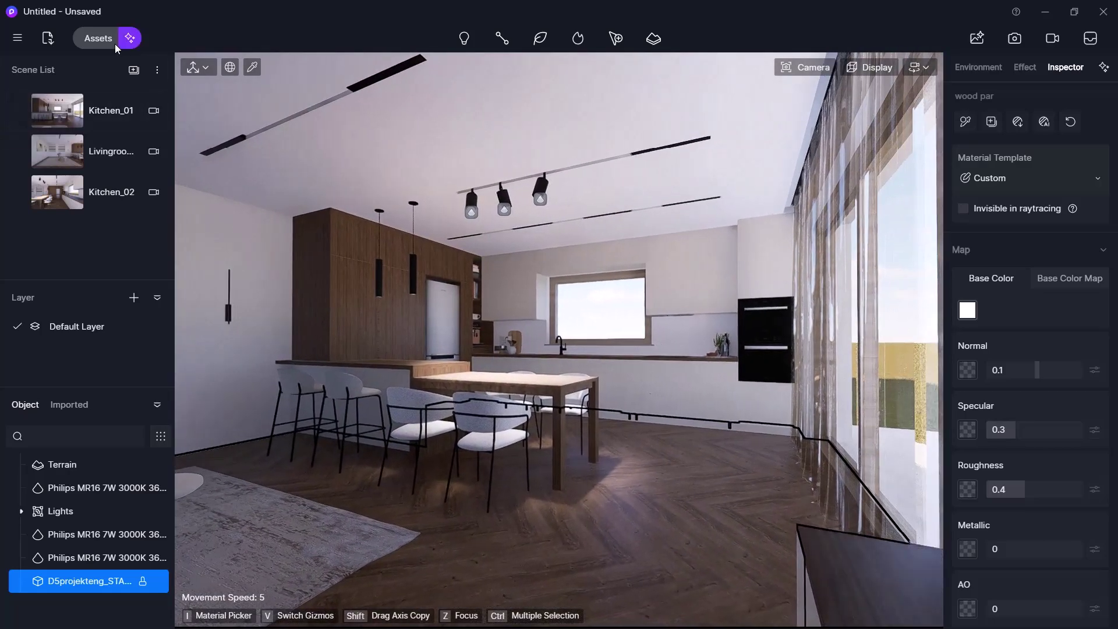
pyautogui.click(135, 74)
pyautogui.rightClick(100, 233)
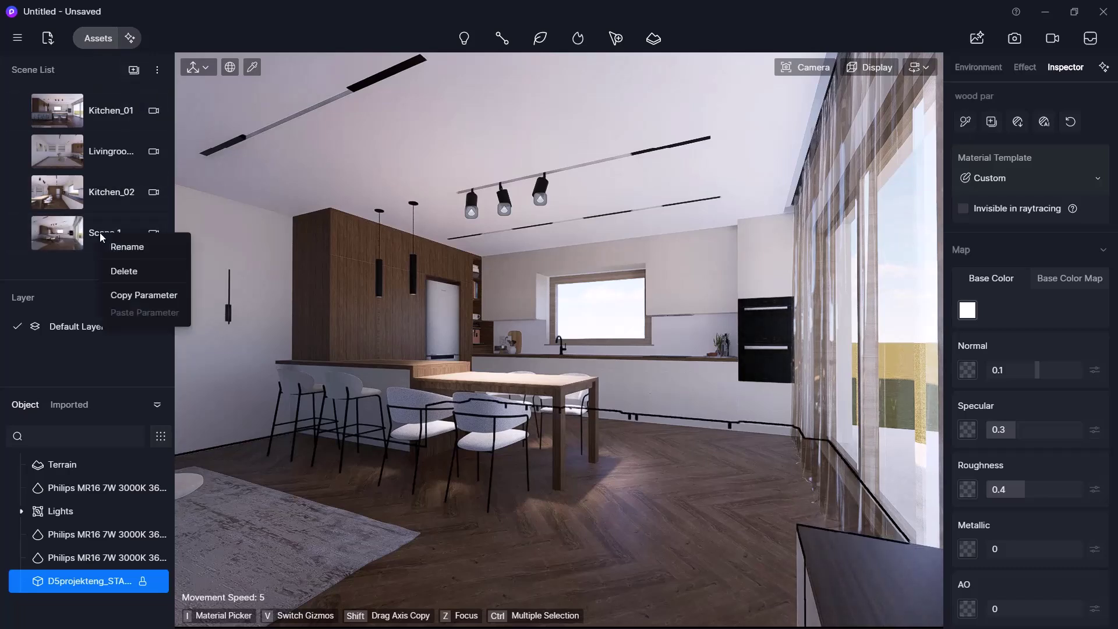
pyautogui.click(124, 245)
pyautogui.write('Kitchen_03')
pyautogui.press('Return')
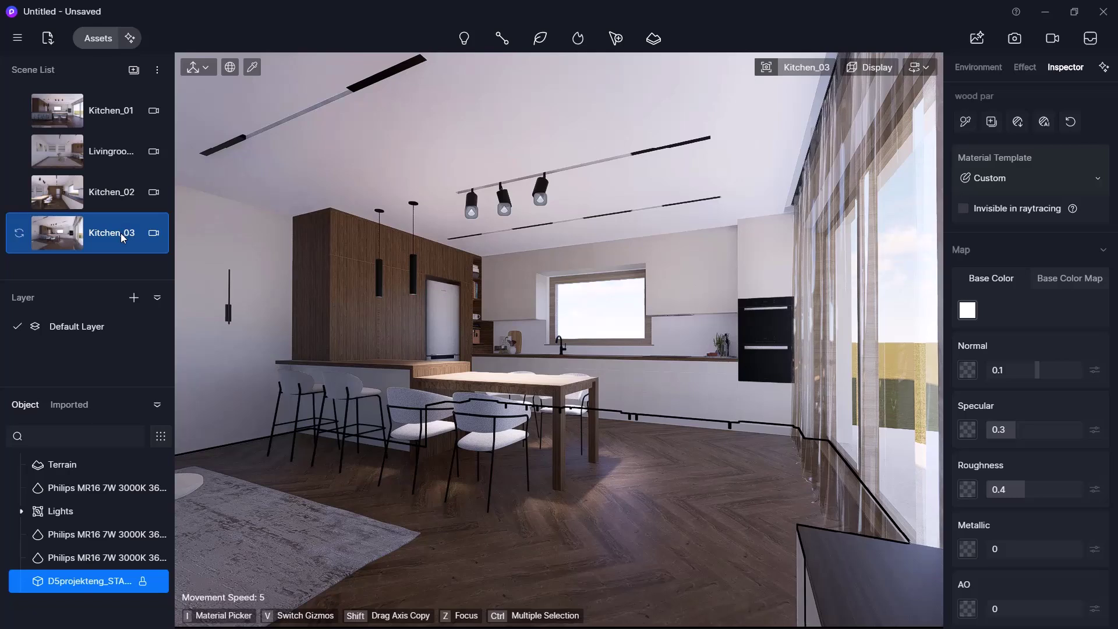
# In ARCHLine.XP, take the Kitchen_02 perspective and set its target height to 1.3 m.
pyautogui.click(1045, 11)
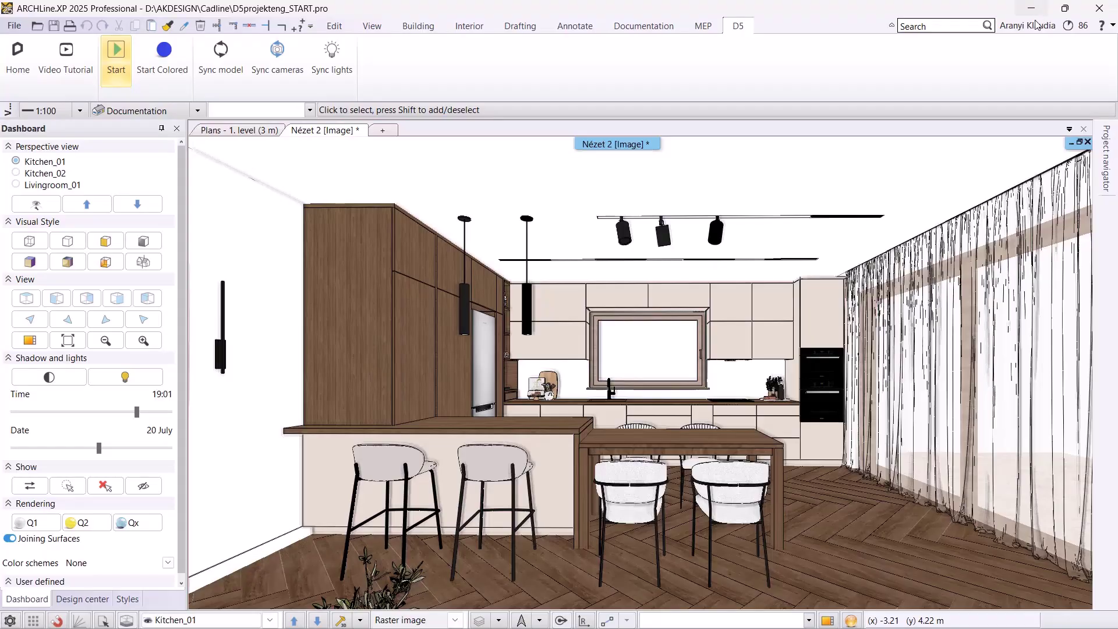
pyautogui.click(45, 173)
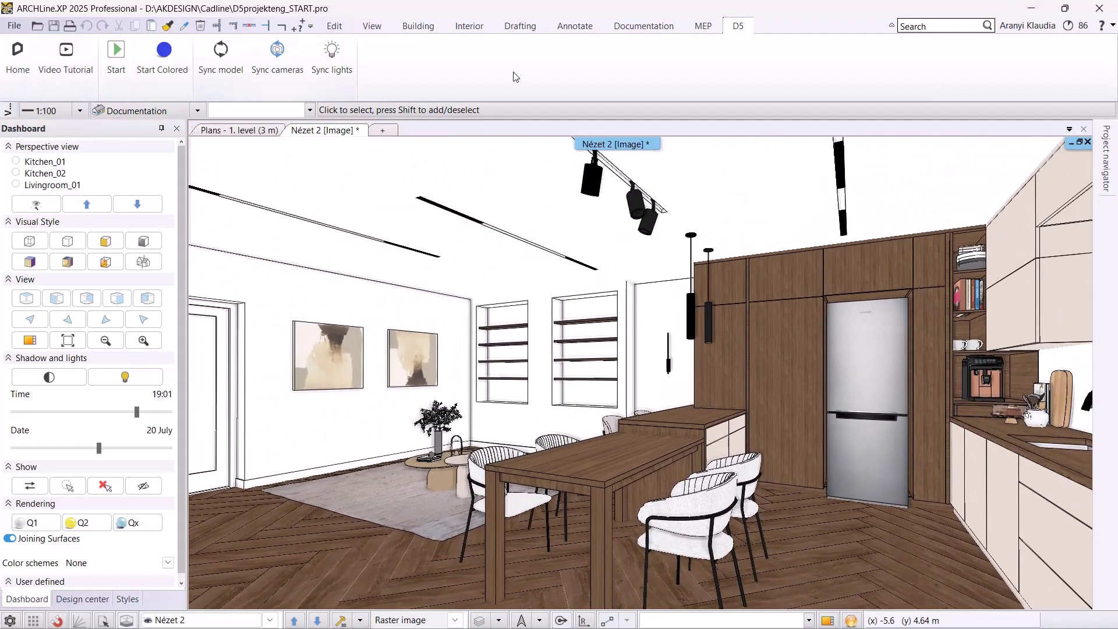
pyautogui.click(36, 204)
pyautogui.click(524, 357)
pyautogui.press('BackSpace')
# Save the camera as a new perspective view named Kitchen_04 and apply it.
pyautogui.click(609, 206)
pyautogui.doubleClick(495, 258)
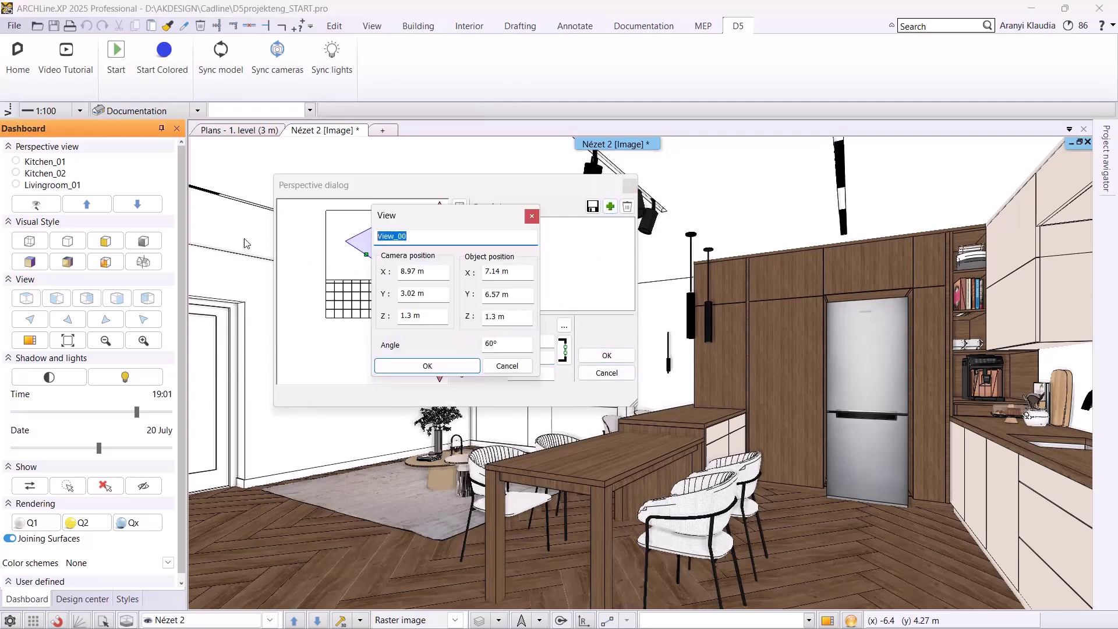
pyautogui.write('Kitchen_04')
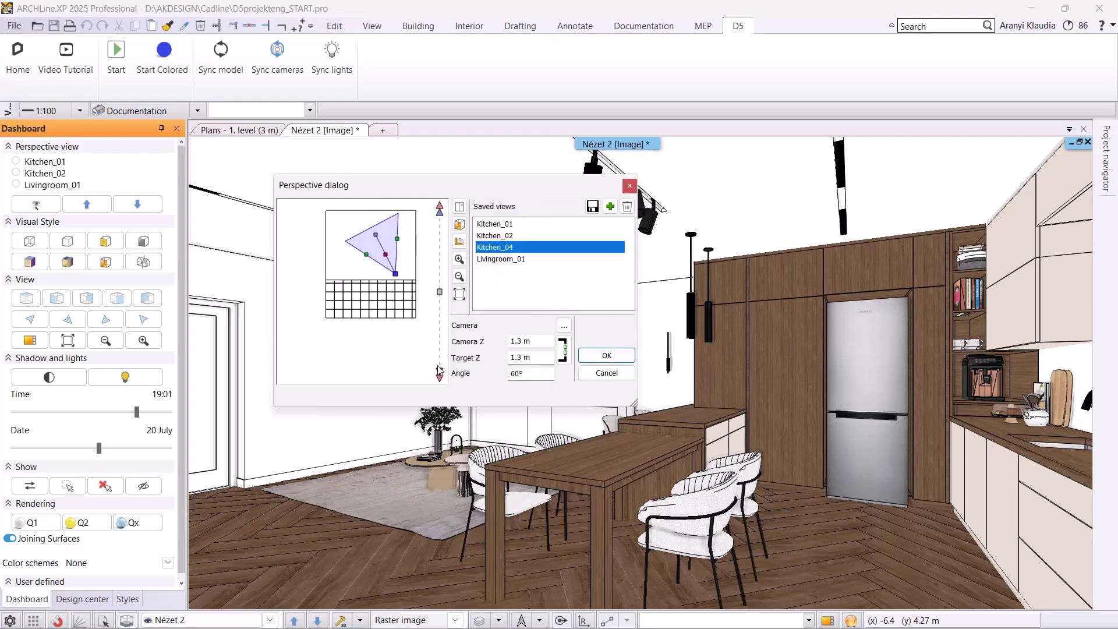
pyautogui.click(440, 368)
pyautogui.click(607, 355)
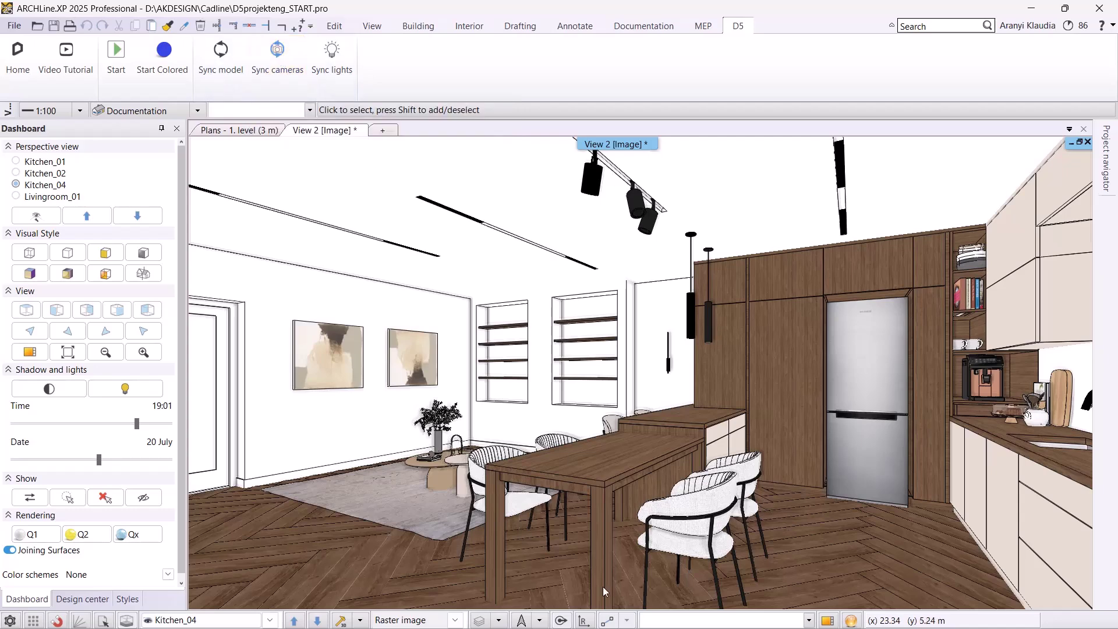
# Back in D5 Render, preview the Kitchen_04 camera, then return to the Kitchen_01 view.
pyautogui.click(816, 616)
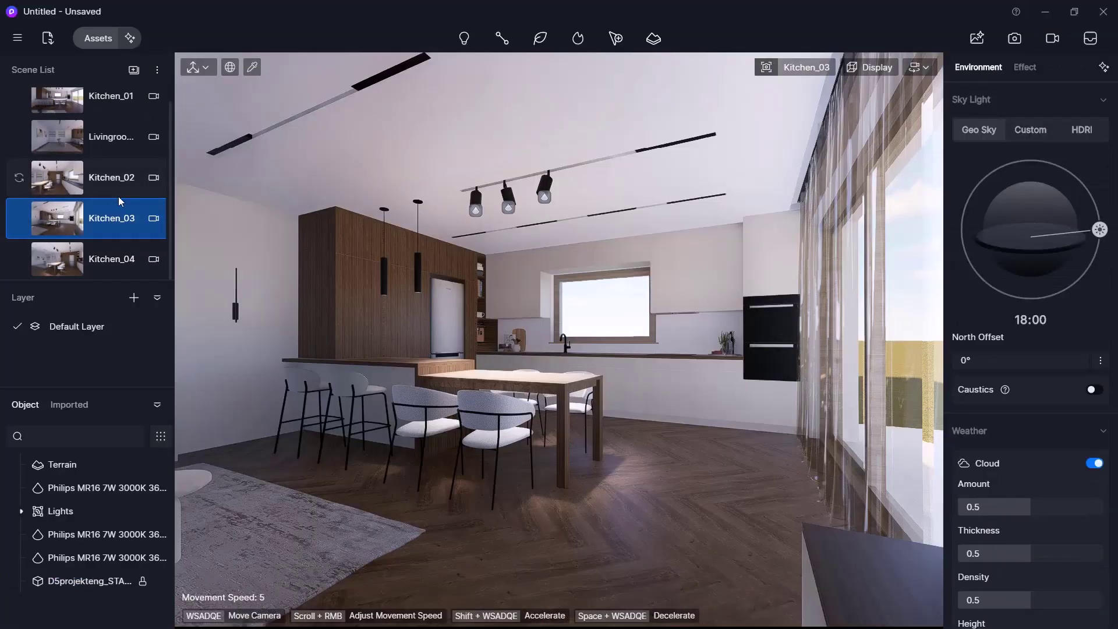
pyautogui.click(107, 268)
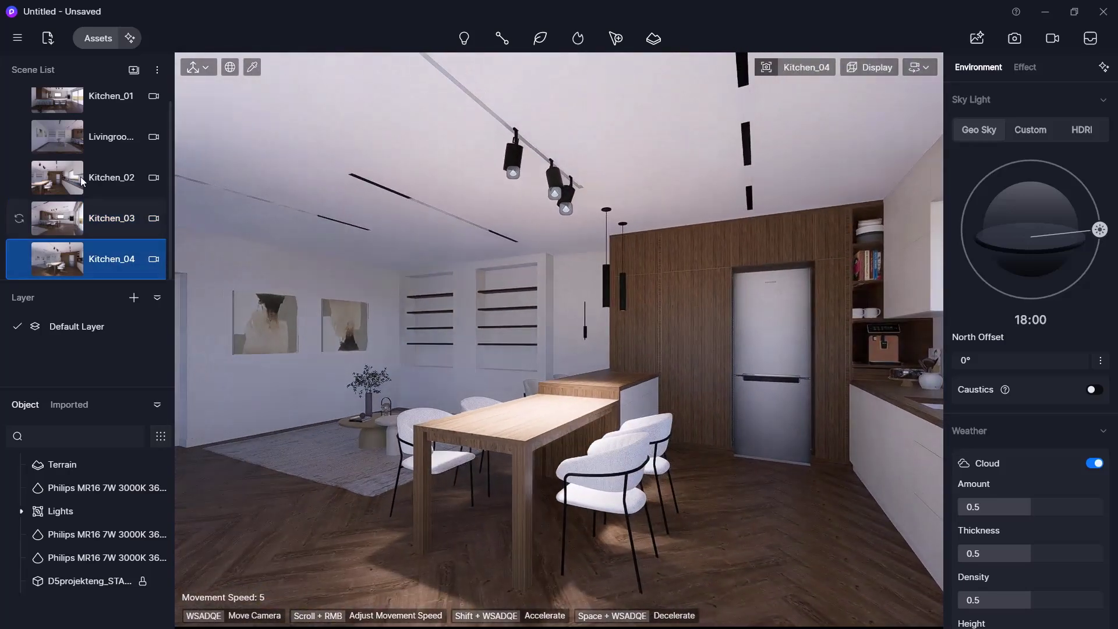
pyautogui.click(107, 103)
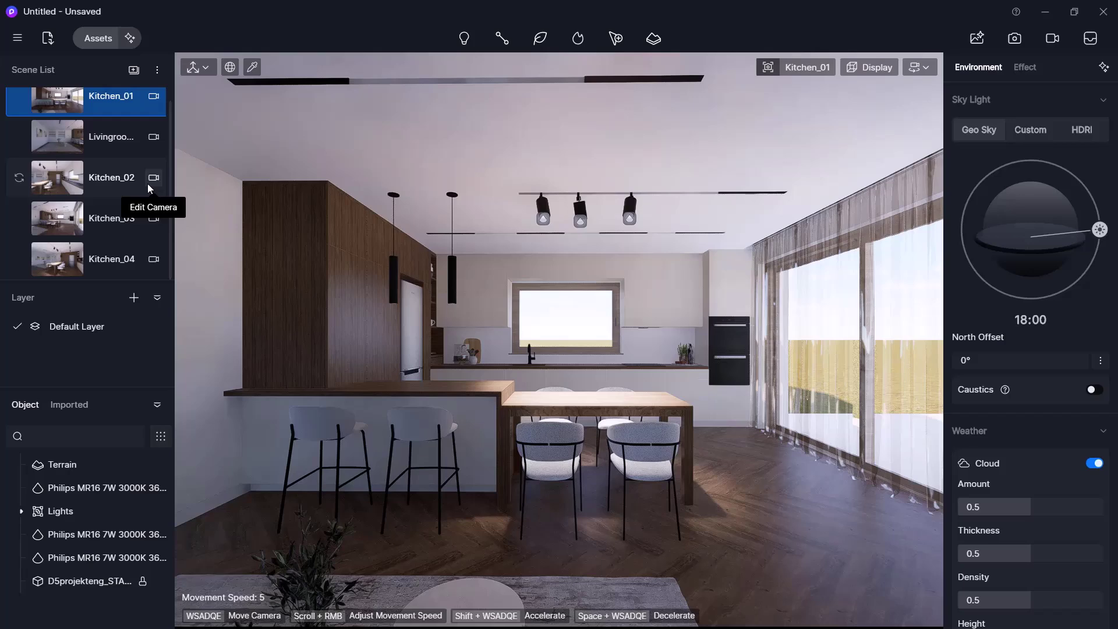
# Open the material assets, filter to Free Only, and narrow to Ceramic > Polished Ceramic.
pyautogui.click(97, 40)
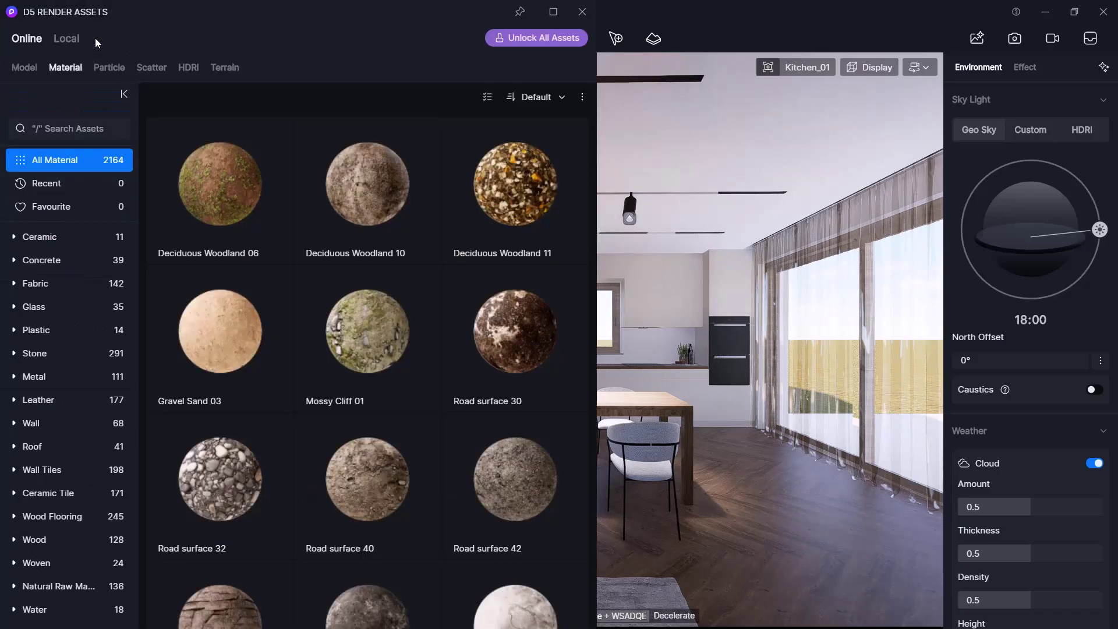
pyautogui.click(23, 69)
pyautogui.click(63, 71)
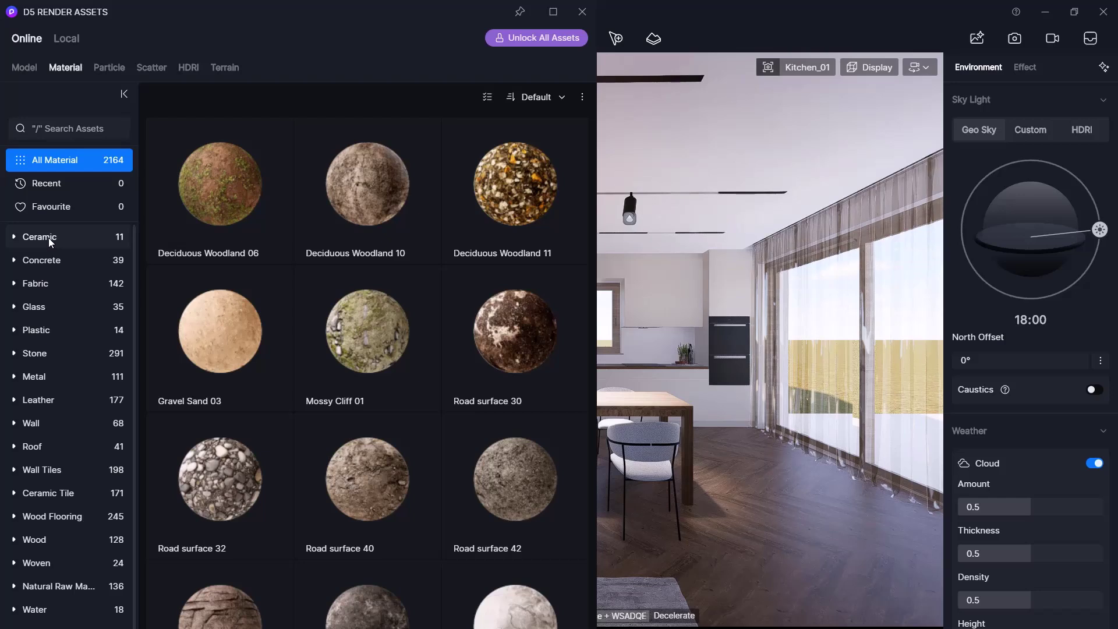
pyautogui.click(488, 96)
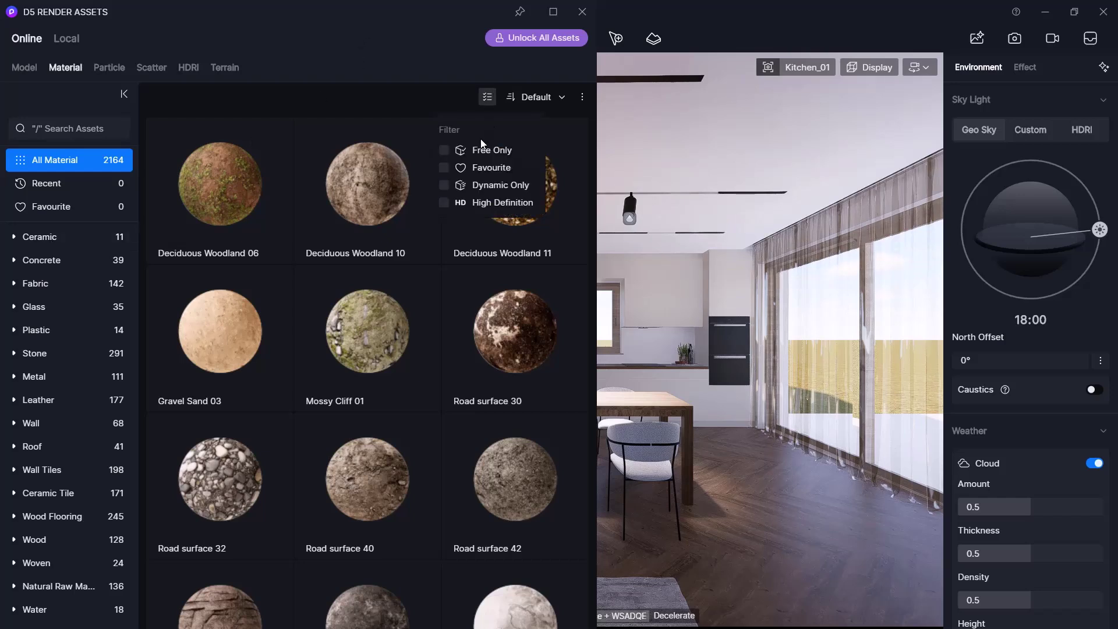
pyautogui.click(444, 150)
pyautogui.click(389, 96)
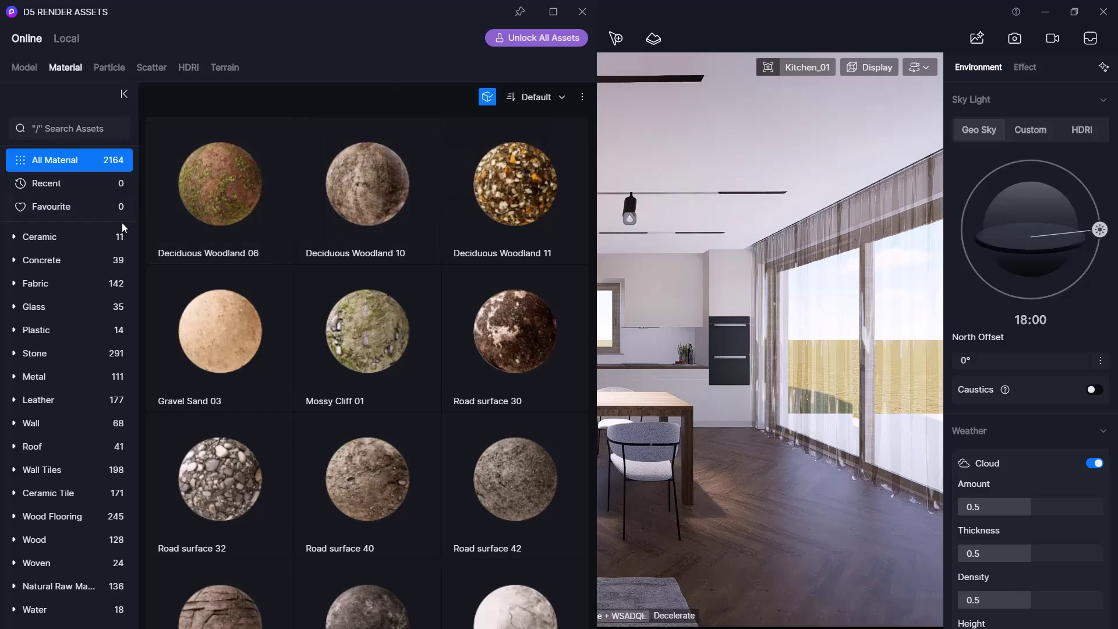
pyautogui.click(85, 235)
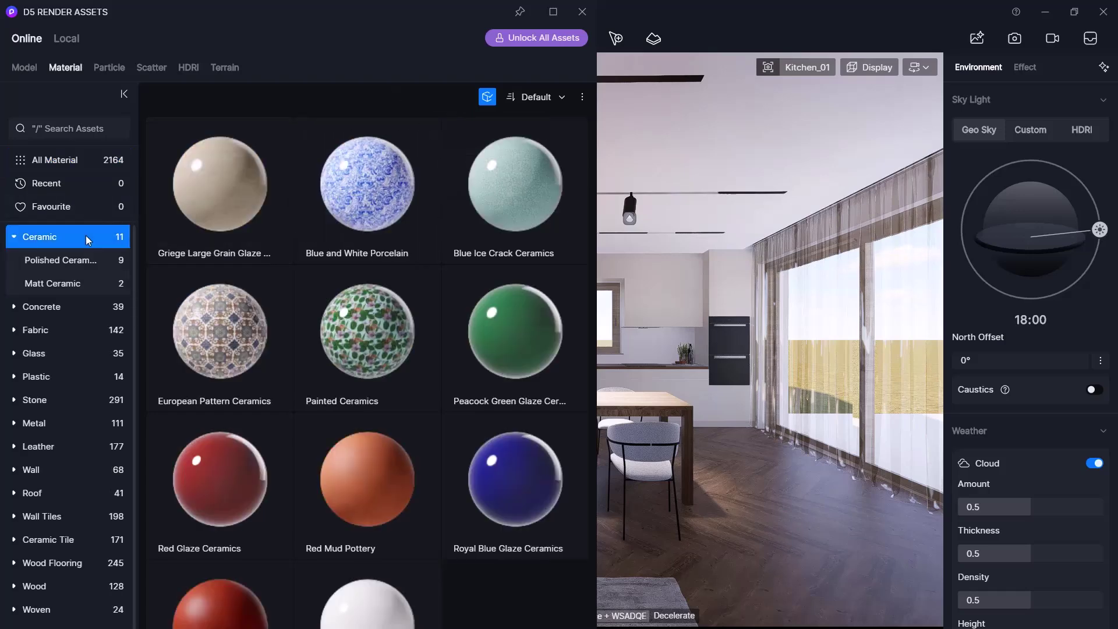
pyautogui.click(76, 262)
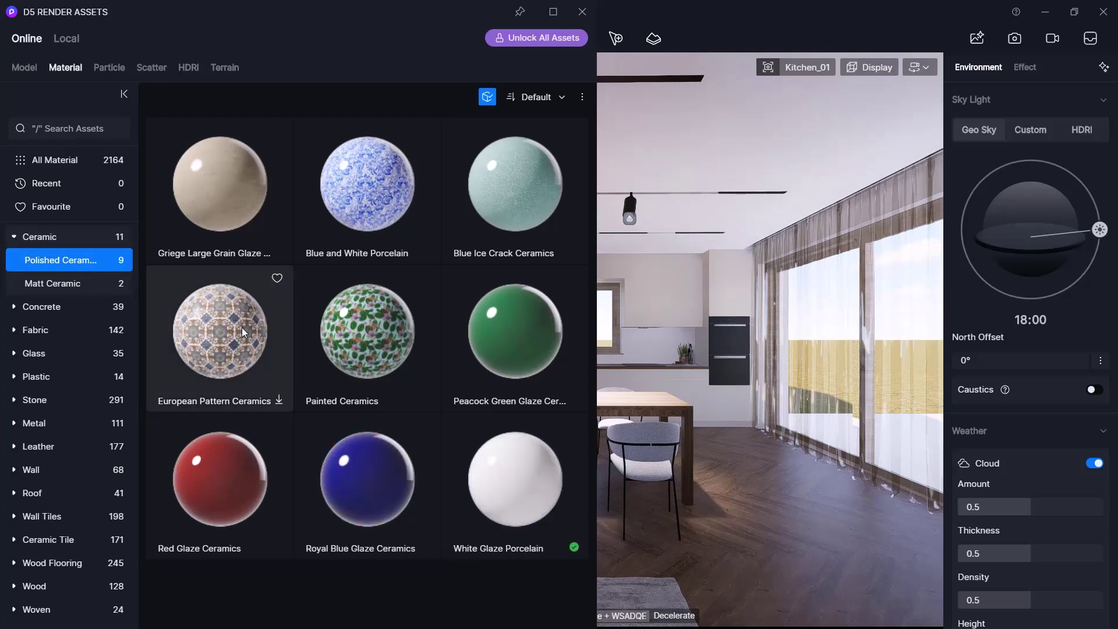
# Apply White Glaze Porcelain to the wall behind the kitchen counter.
pyautogui.click(538, 491)
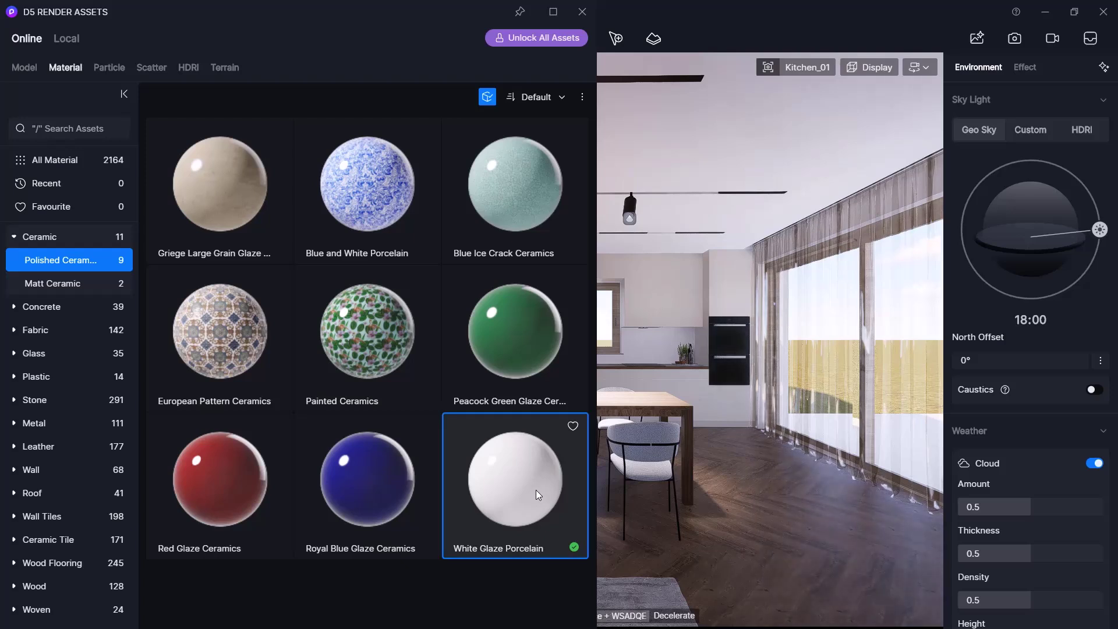
pyautogui.moveTo(522, 488); pyautogui.dragTo(664, 339)
pyautogui.click(660, 337)
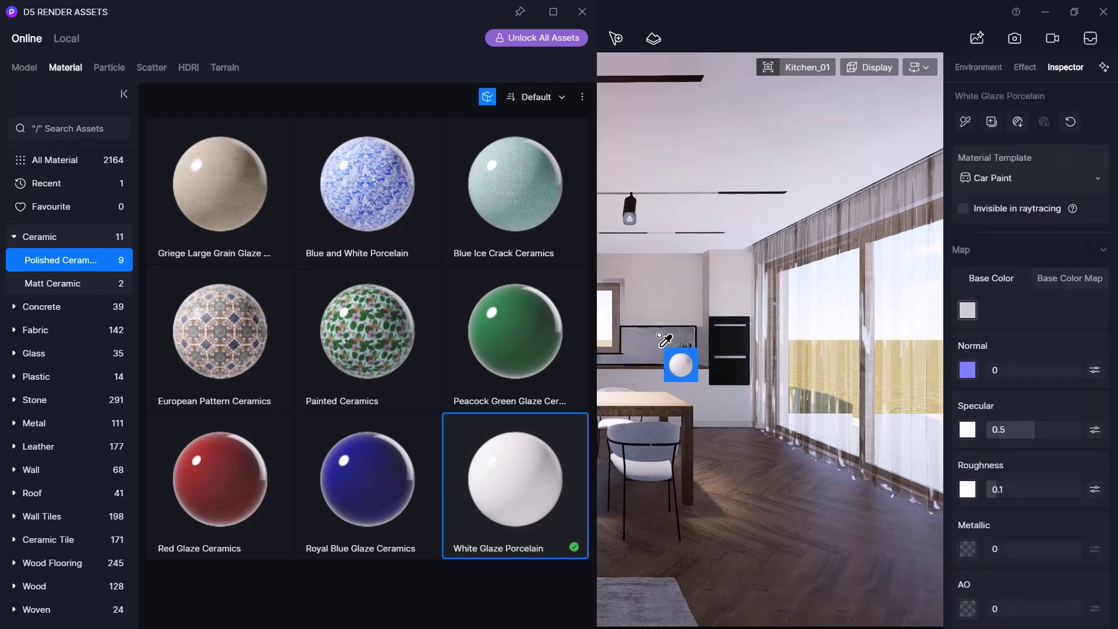
pyautogui.rightClick(663, 340)
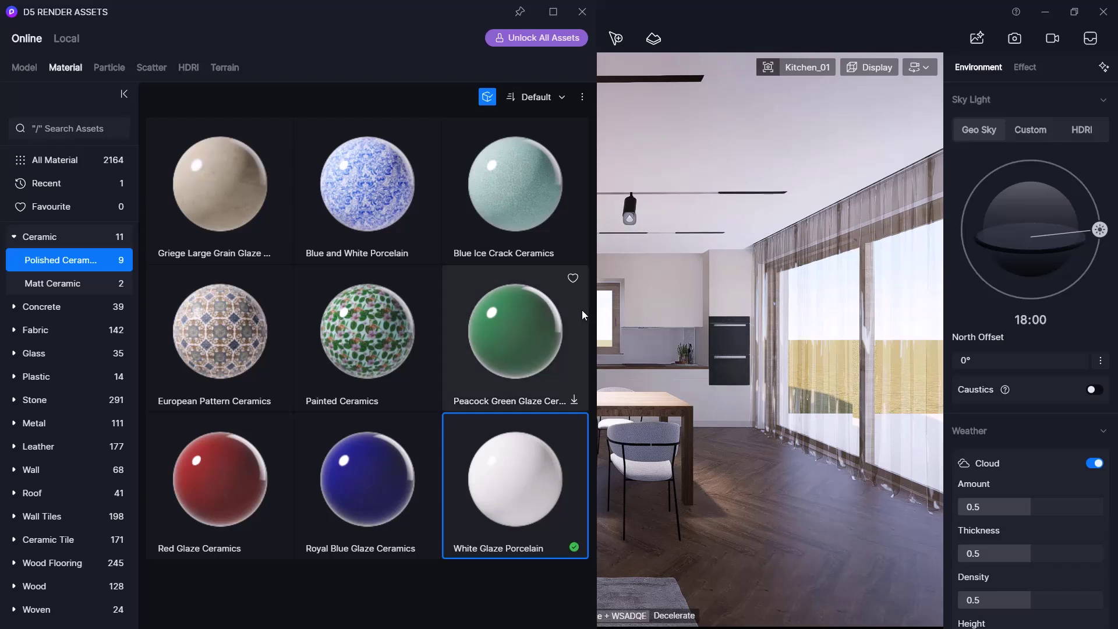
# Trial Peacock Green Glaze Ceramics on the wall, revert it, and close the asset library.
pyautogui.click(498, 337)
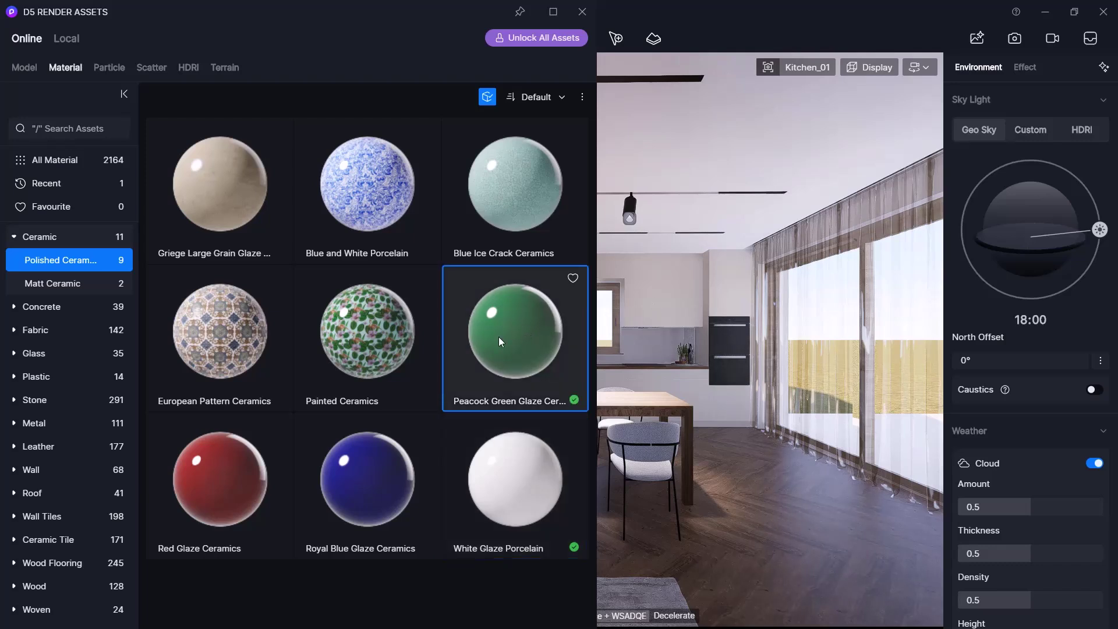
pyautogui.click(651, 283)
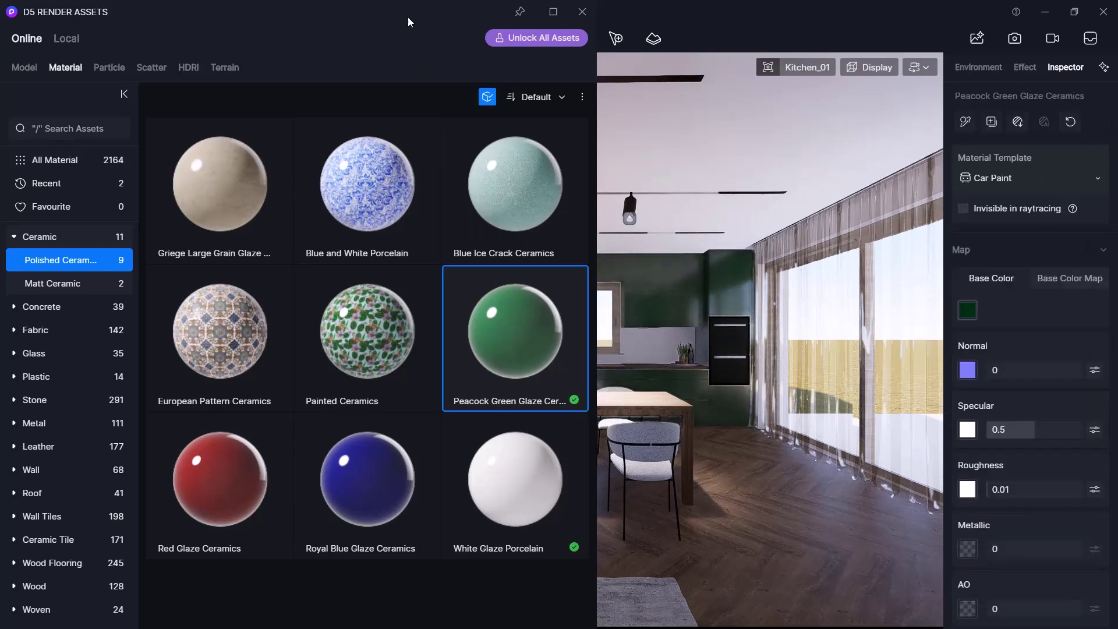
pyautogui.moveTo(408, 14); pyautogui.dragTo(450, 37)
pyautogui.press('Escape')
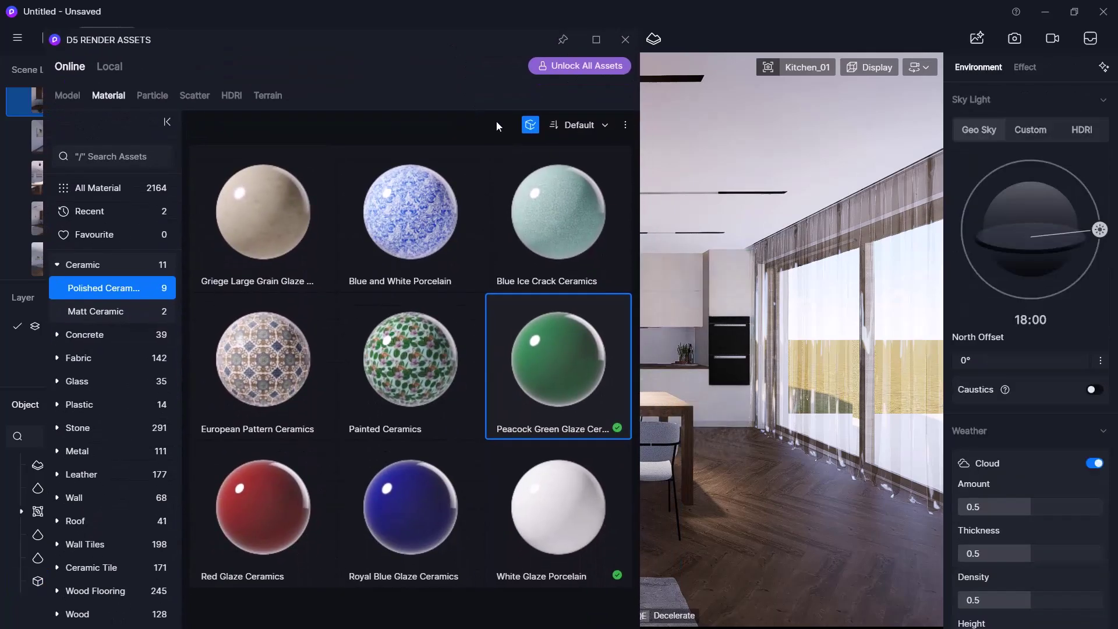
pyautogui.click(624, 41)
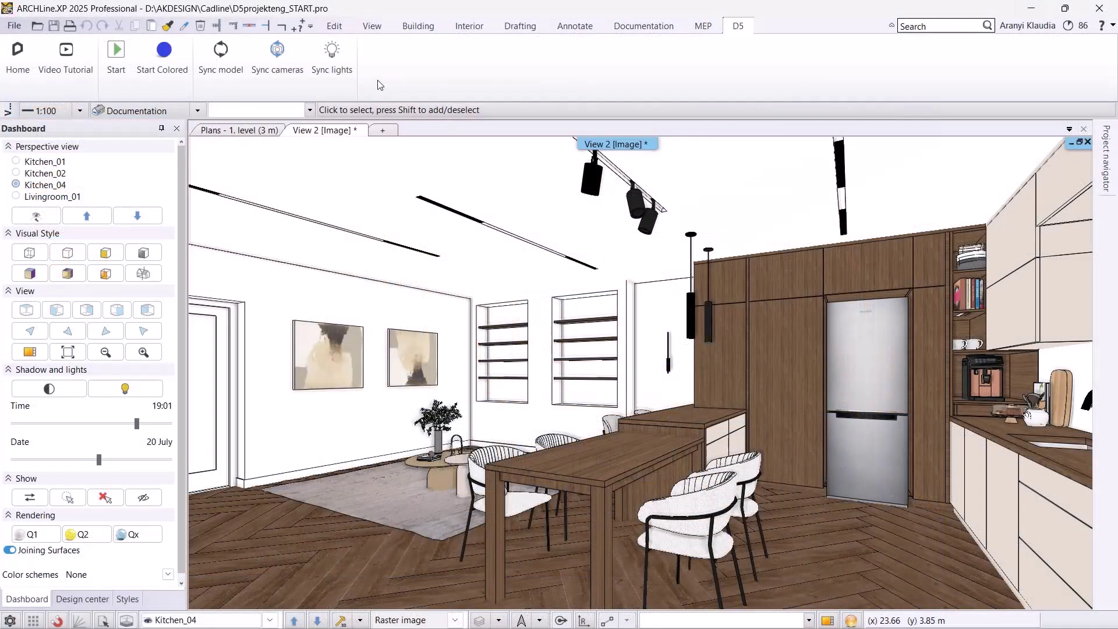
# Check the wall lamp's properties, then switch to the Kitchen_01 perspective camera.
pyautogui.click(669, 366)
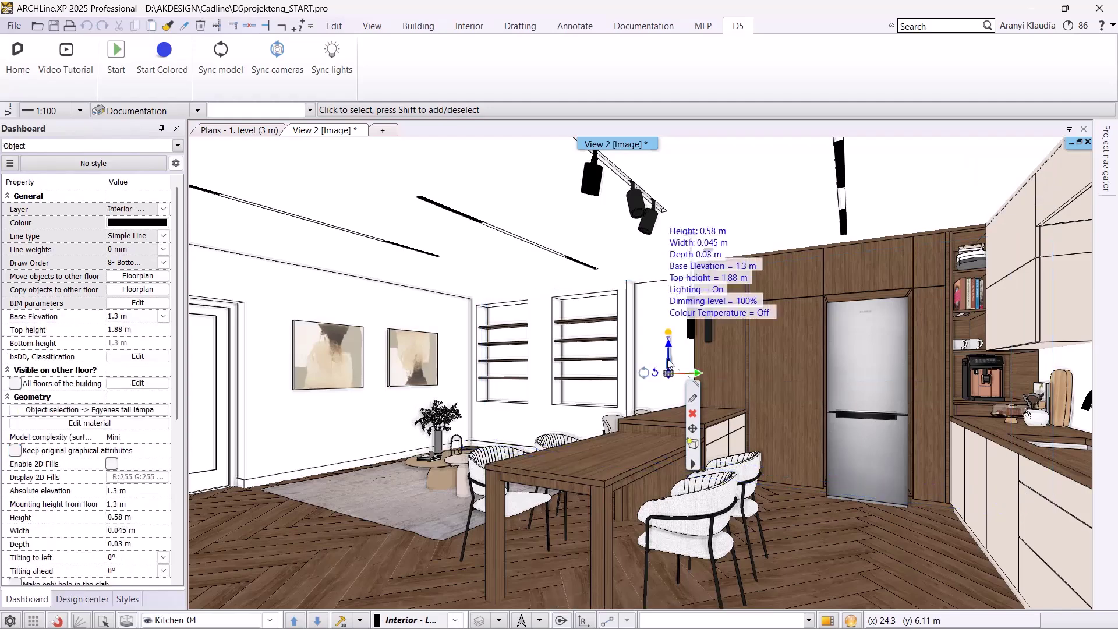
pyautogui.press('Escape')
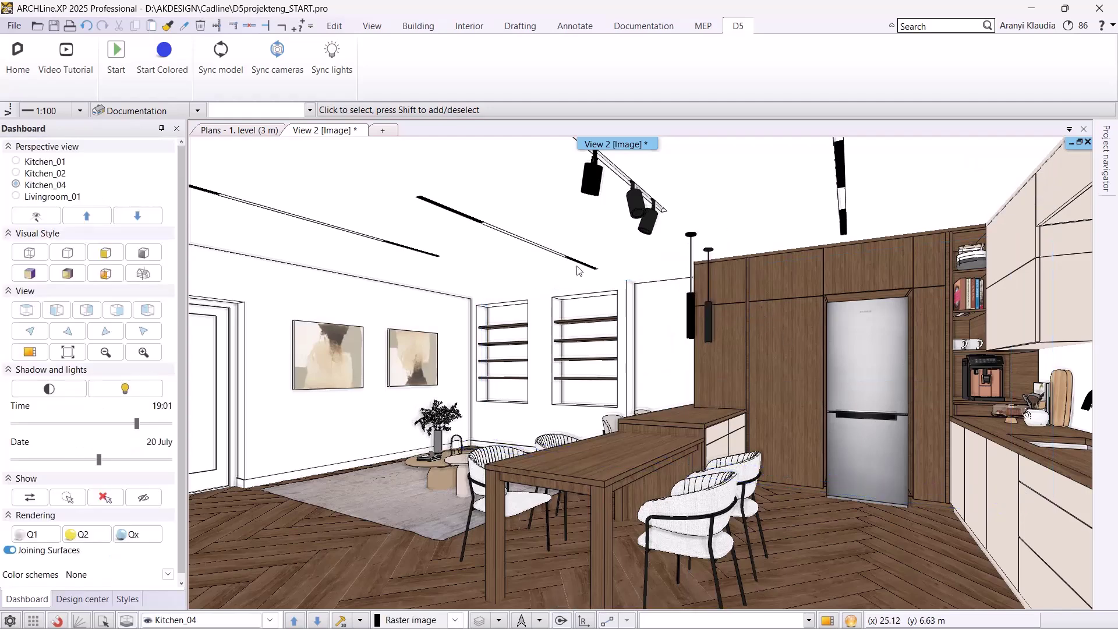
pyautogui.click(56, 163)
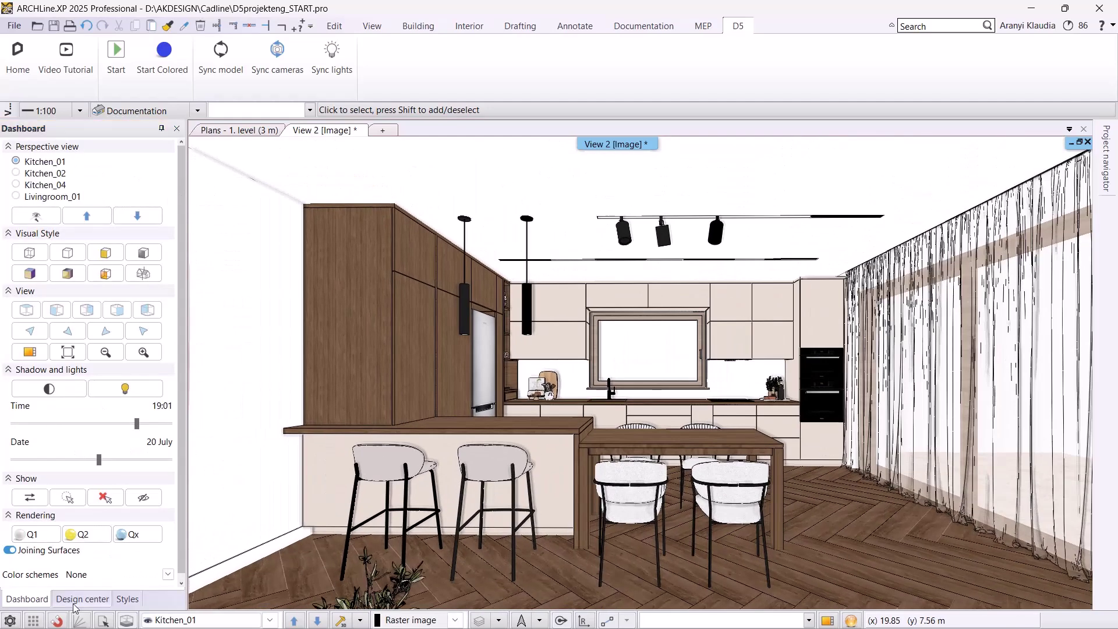
# Replace the tall cabinet's material with egger H3041 dark wood and re-sync the model to D5.
pyautogui.click(82, 599)
pyautogui.click(69, 154)
pyautogui.write('egger')
pyautogui.press('Return')
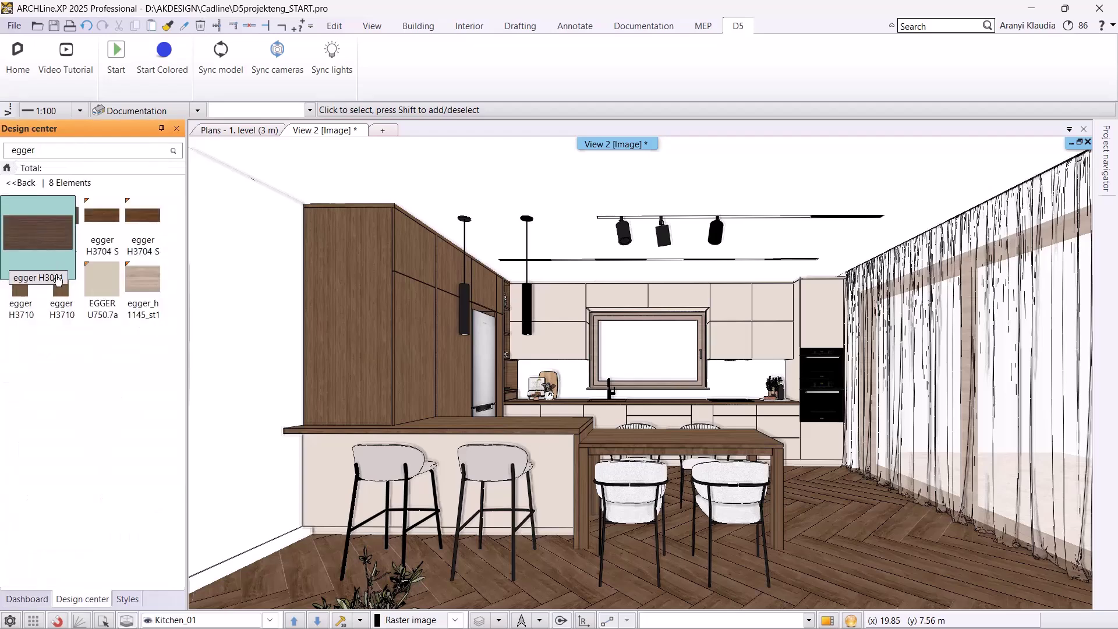
pyautogui.doubleClick(26, 230)
pyautogui.moveTo(52, 280); pyautogui.dragTo(345, 296)
pyautogui.click(389, 358)
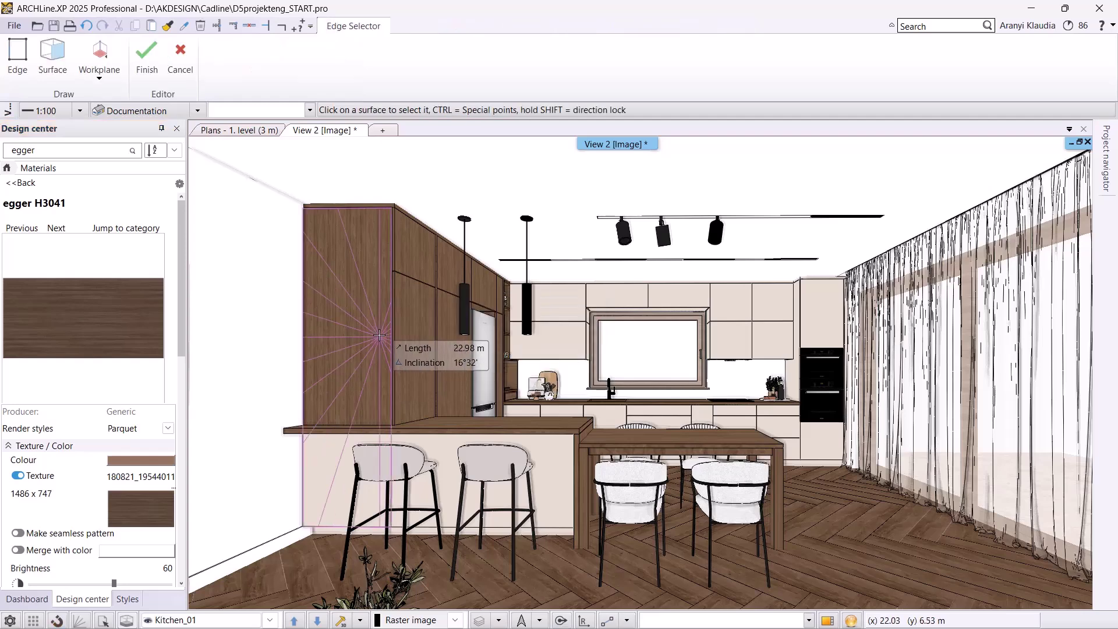
pyautogui.click(379, 336)
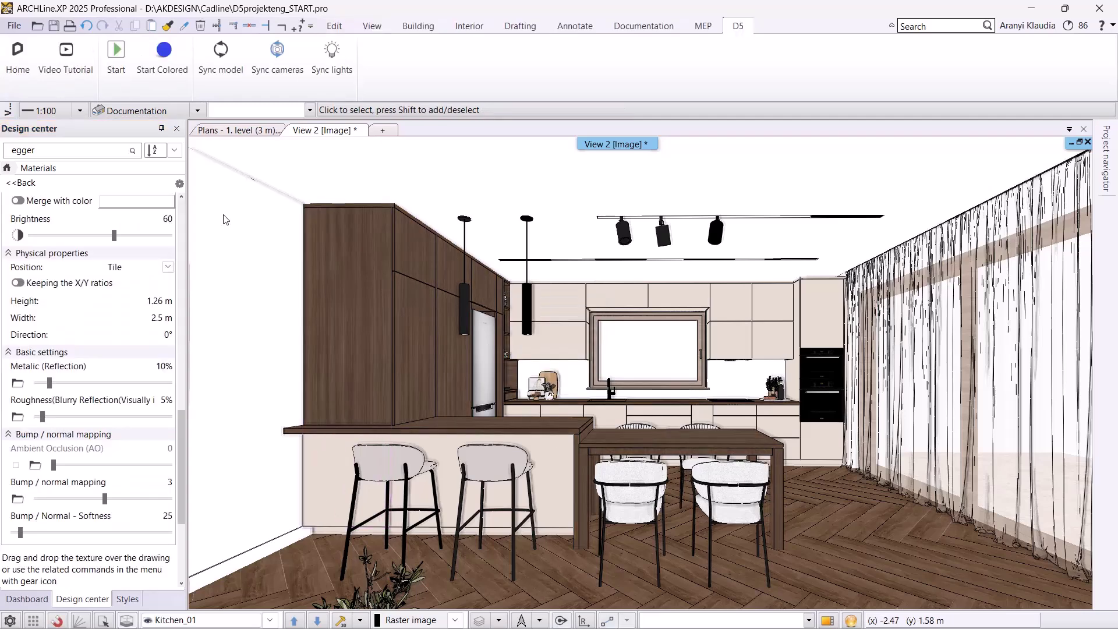
pyautogui.click(235, 67)
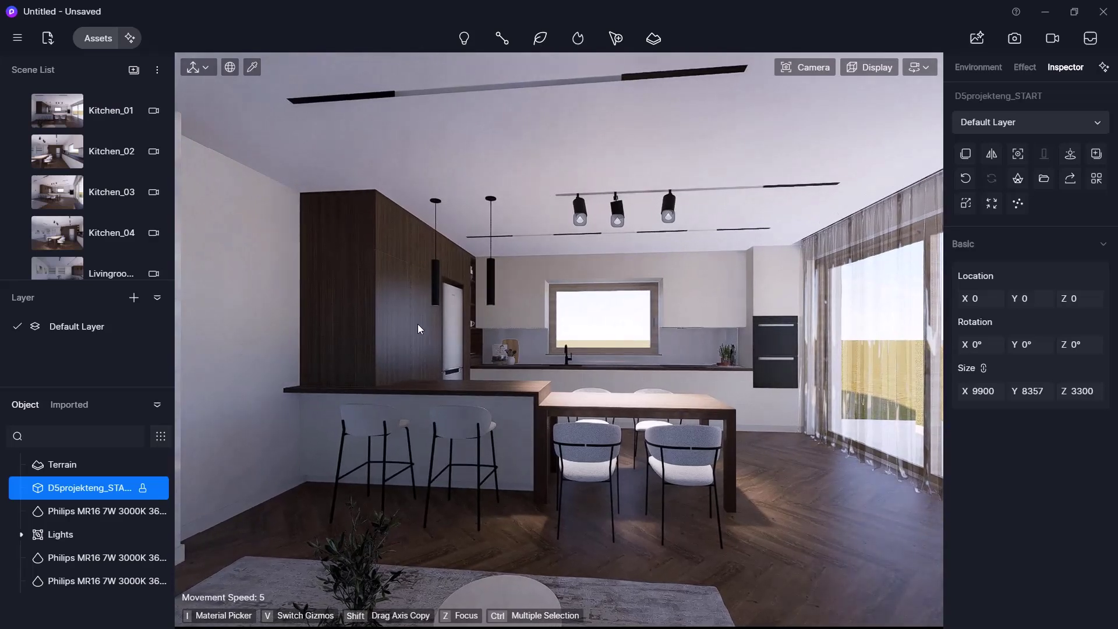
# From the Kitchen_01 view, apply Fabric > Others > White Gauze Curtain to the window curtains.
pyautogui.click(110, 116)
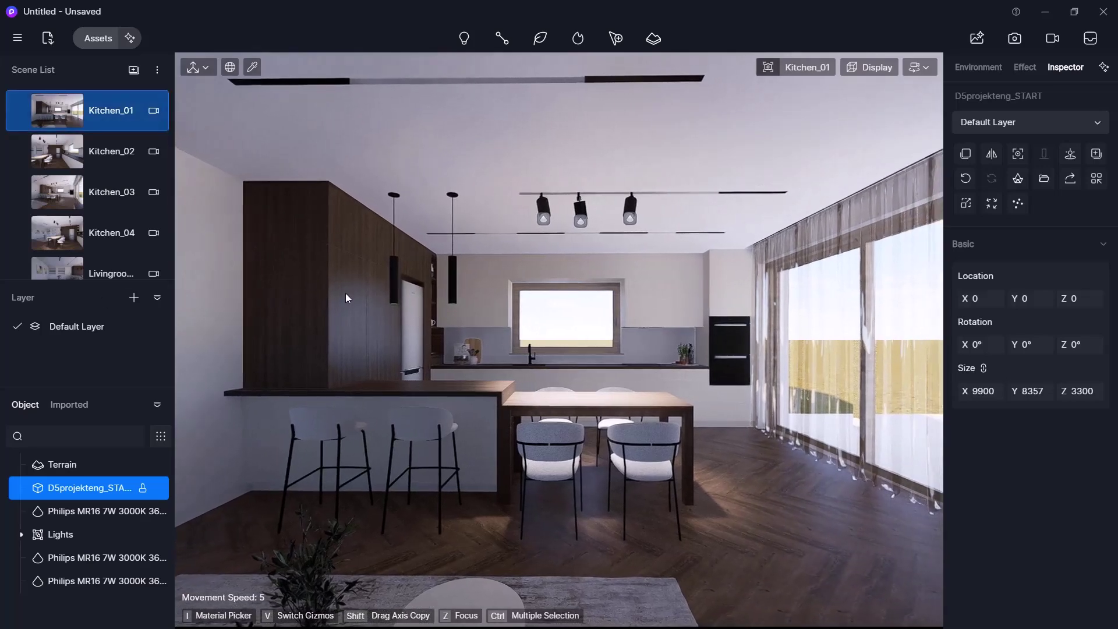
pyautogui.click(93, 37)
pyautogui.click(79, 349)
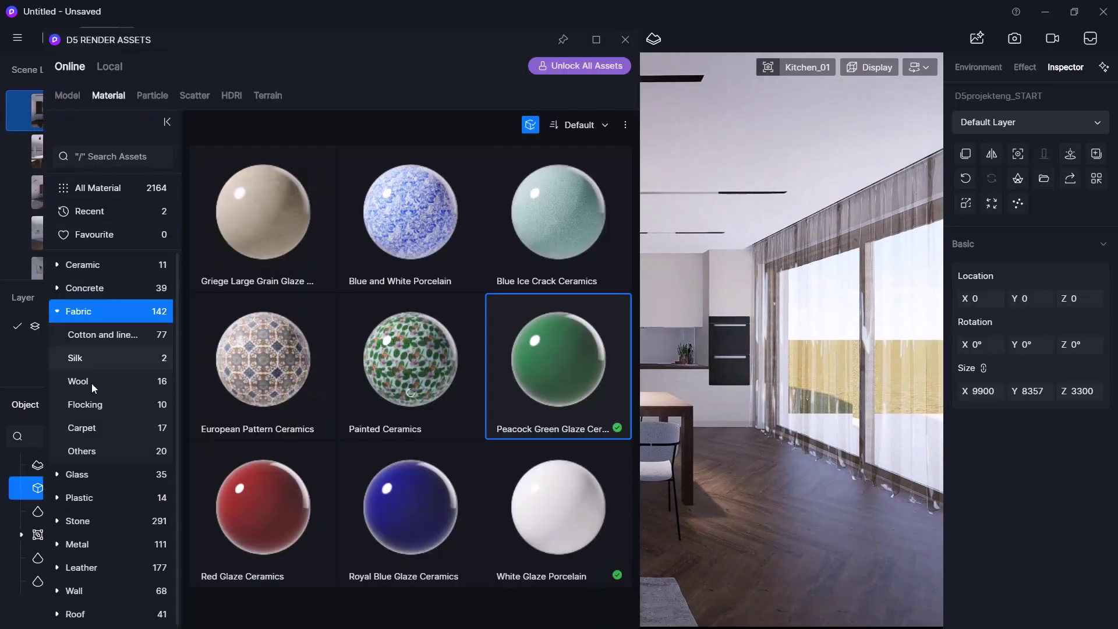
pyautogui.click(95, 452)
pyautogui.scroll(-1, 486, 354)
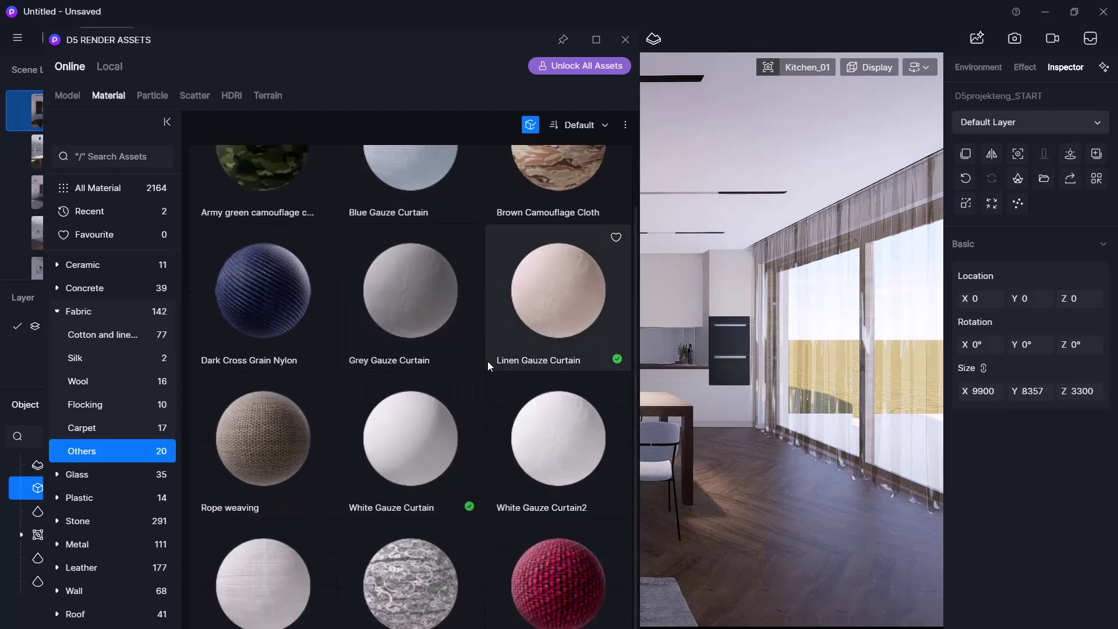
pyautogui.click(414, 444)
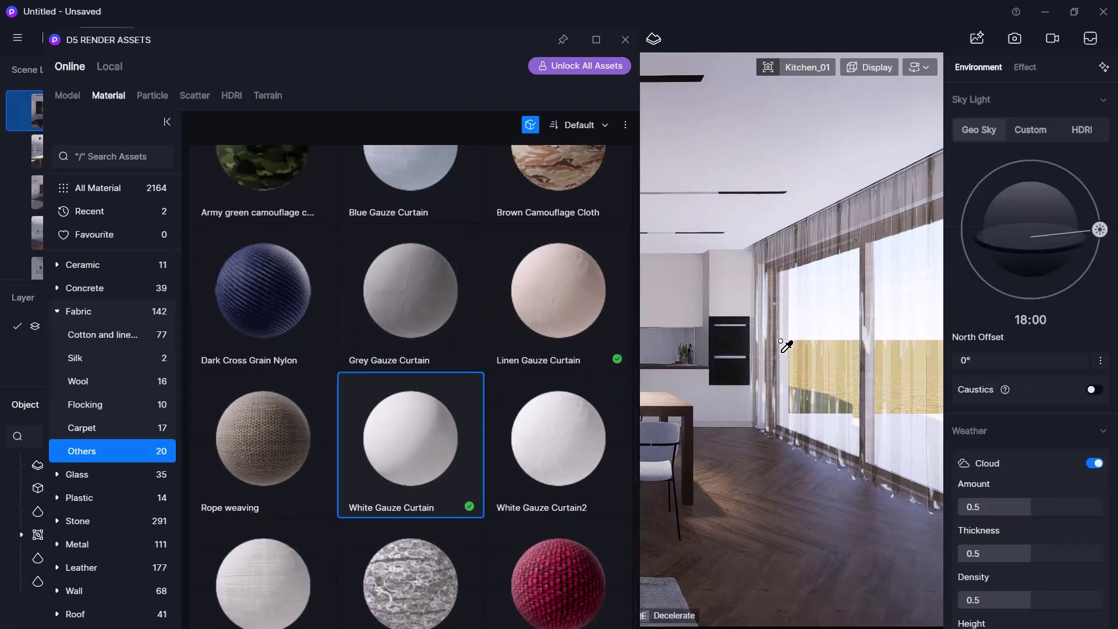
pyautogui.click(840, 315)
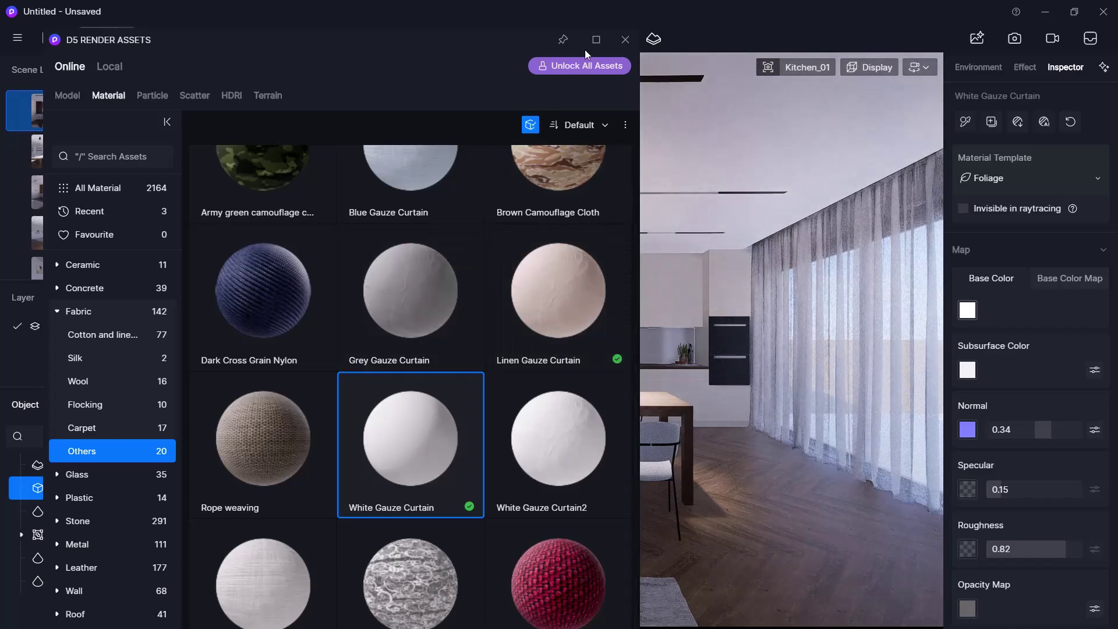
pyautogui.click(624, 38)
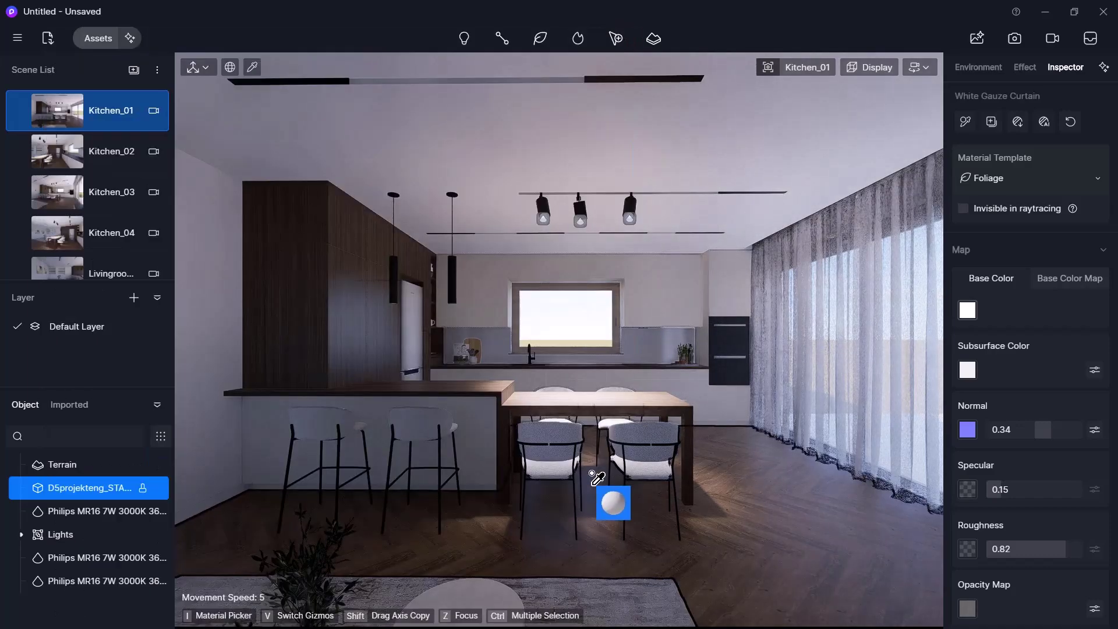
pyautogui.press('Escape')
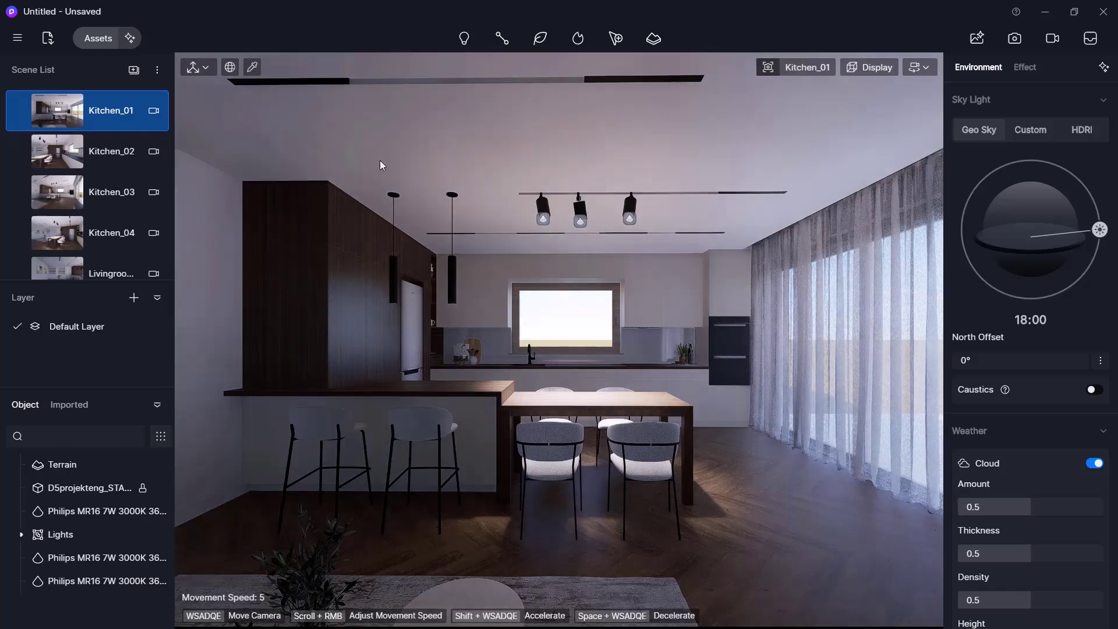
# Place the Vase 01 model from the Indoor assets onto the dining table.
pyautogui.click(89, 39)
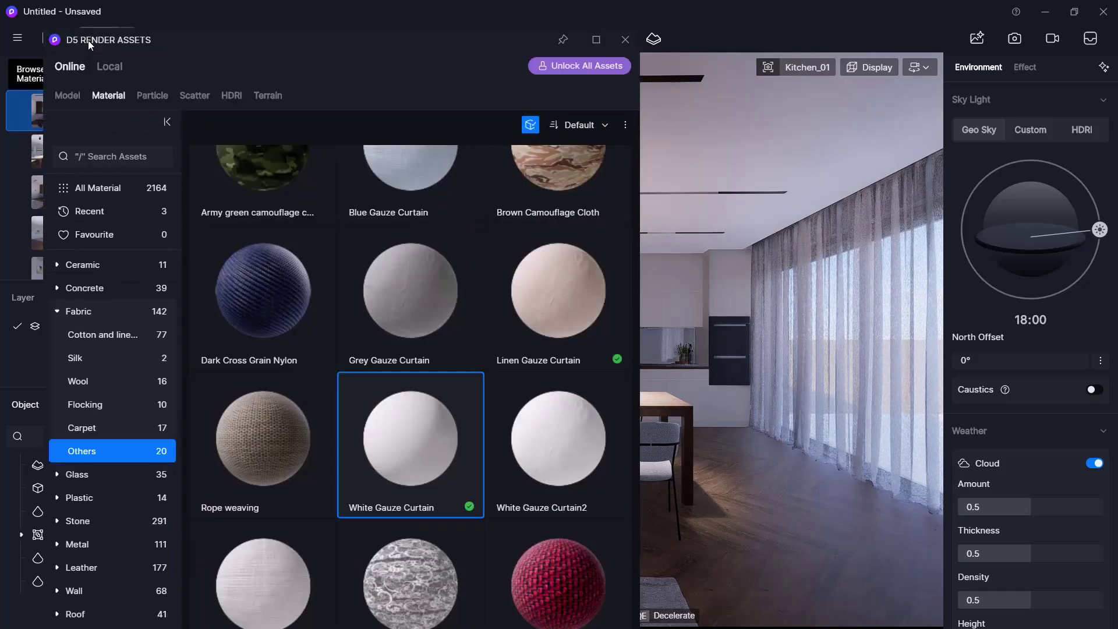
pyautogui.click(68, 96)
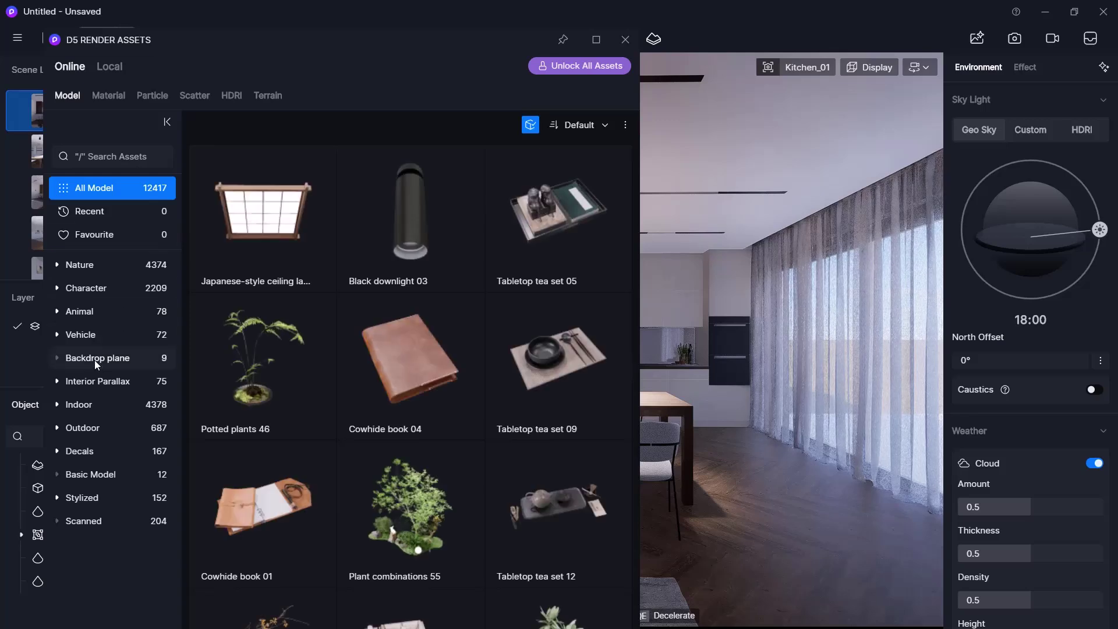
pyautogui.click(106, 403)
pyautogui.scroll(-10, 481, 435)
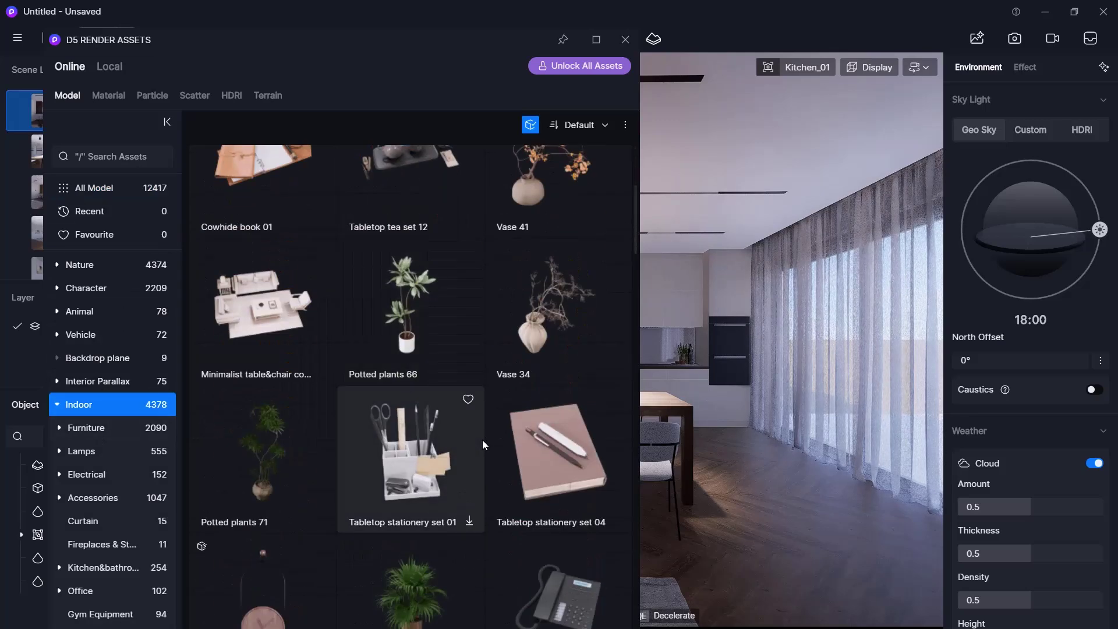
pyautogui.scroll(-2, 481, 439)
pyautogui.click(261, 321)
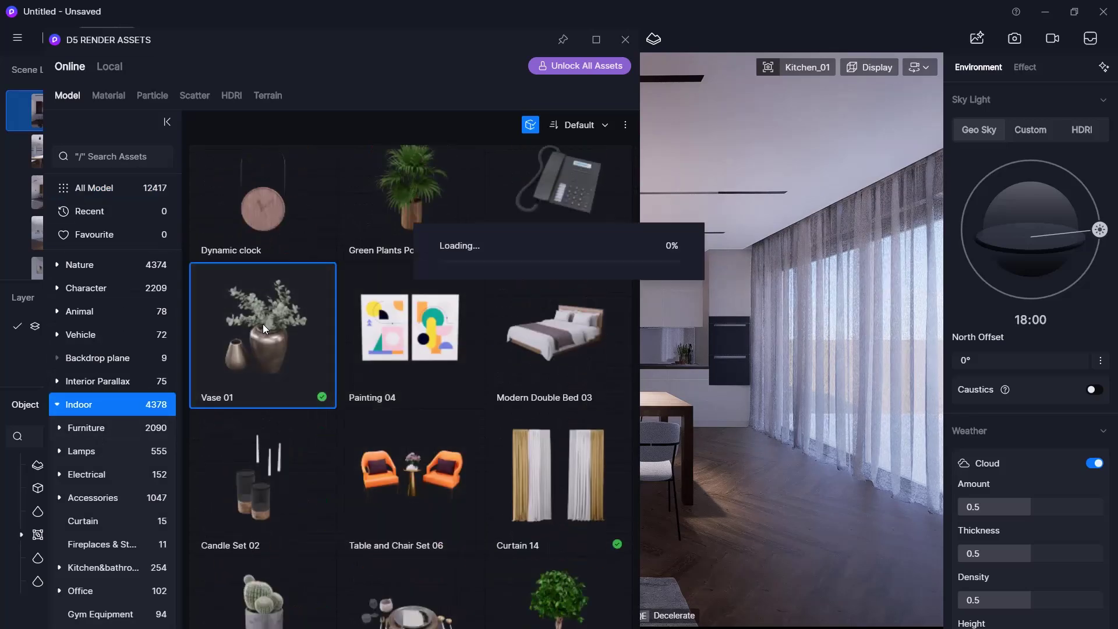
pyautogui.click(626, 40)
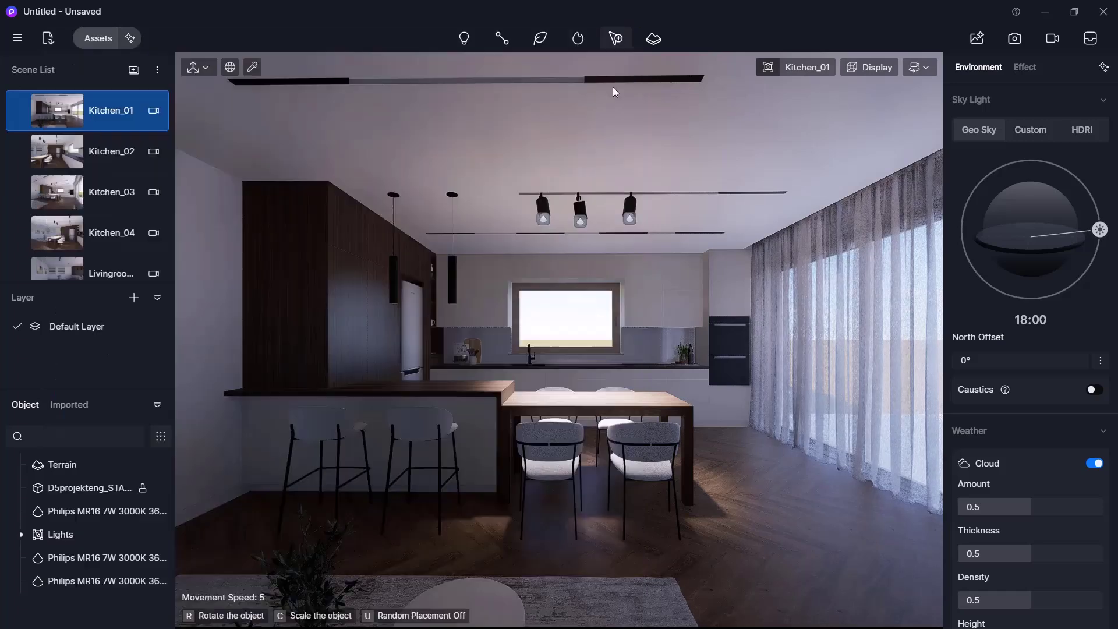
pyautogui.click(596, 403)
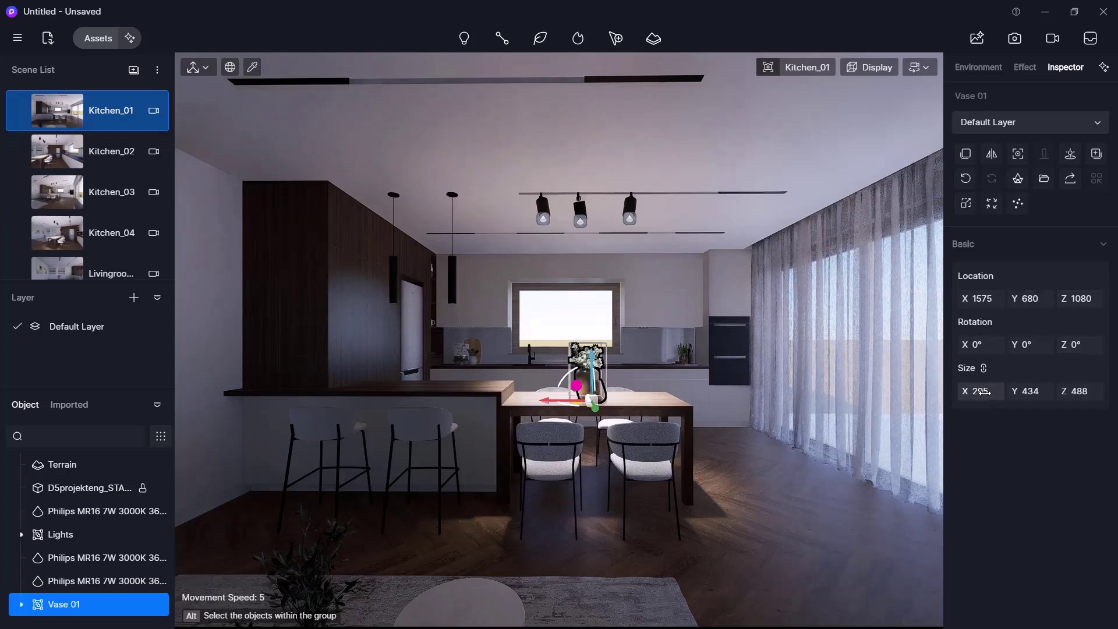
# Shrink Vase 01 to 214 × 337 × 398 through the Inspector size values, then deselect.
pyautogui.moveTo(592, 401)
pyautogui.mouseDown()
pyautogui.moveTo(568, 417)
pyautogui.moveTo(592, 400)
pyautogui.moveTo(576, 410)
pyautogui.mouseUp()
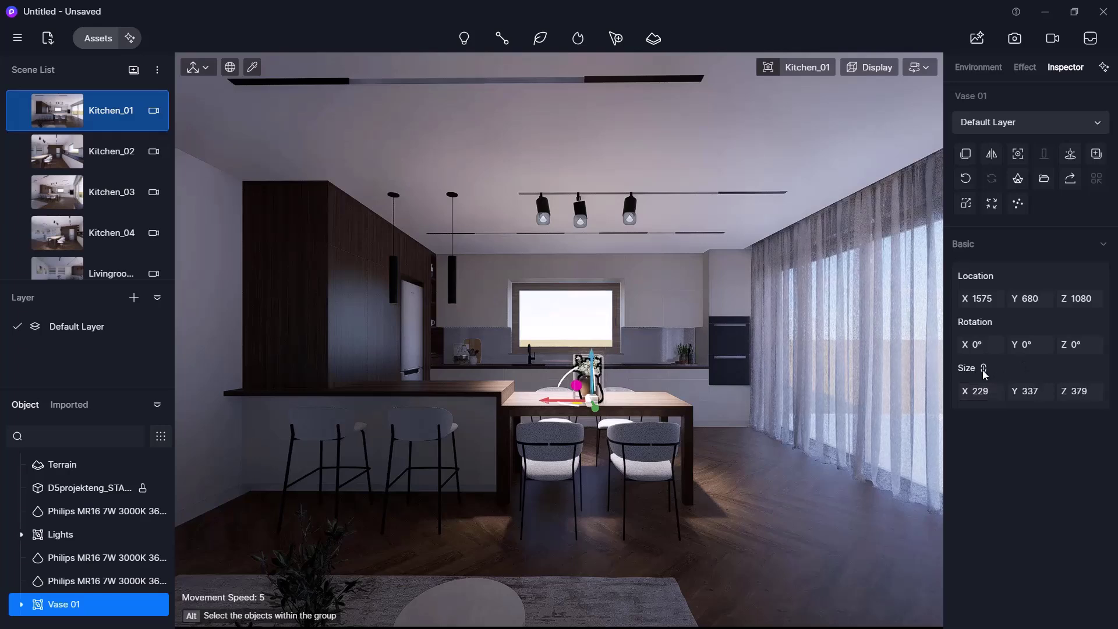
pyautogui.moveTo(980, 391); pyautogui.dragTo(983, 391)
pyautogui.moveTo(1080, 391); pyautogui.dragTo(1015, 480)
pyautogui.click(818, 431)
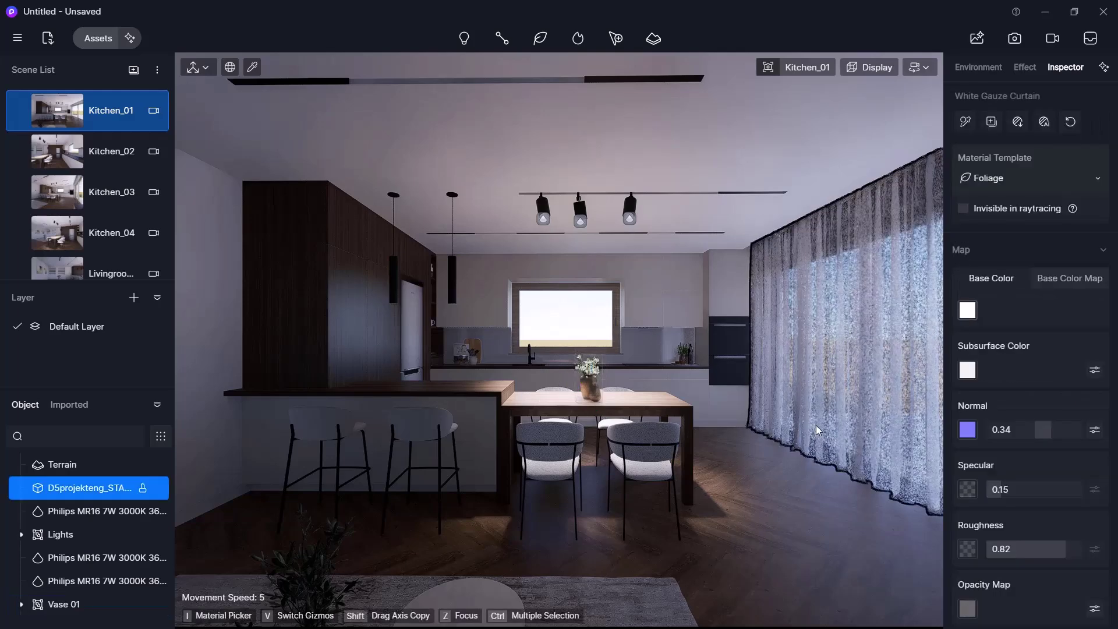
pyautogui.press('Escape')
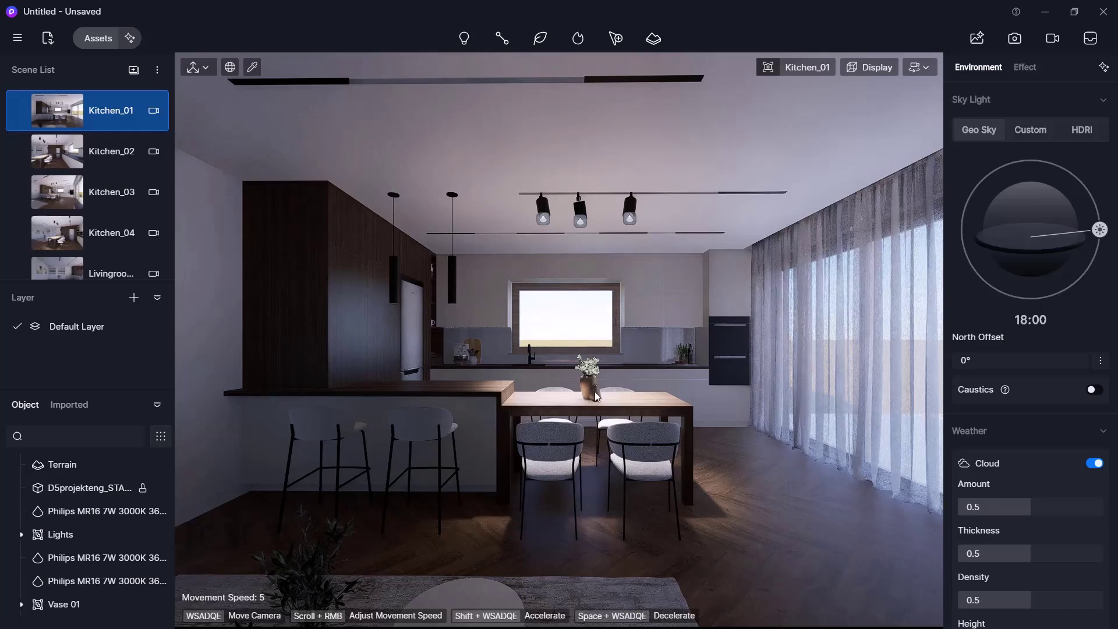
# Switch to the Livingroom_01 camera and import SOFAAA.skp from Downloads.
pyautogui.click(116, 272)
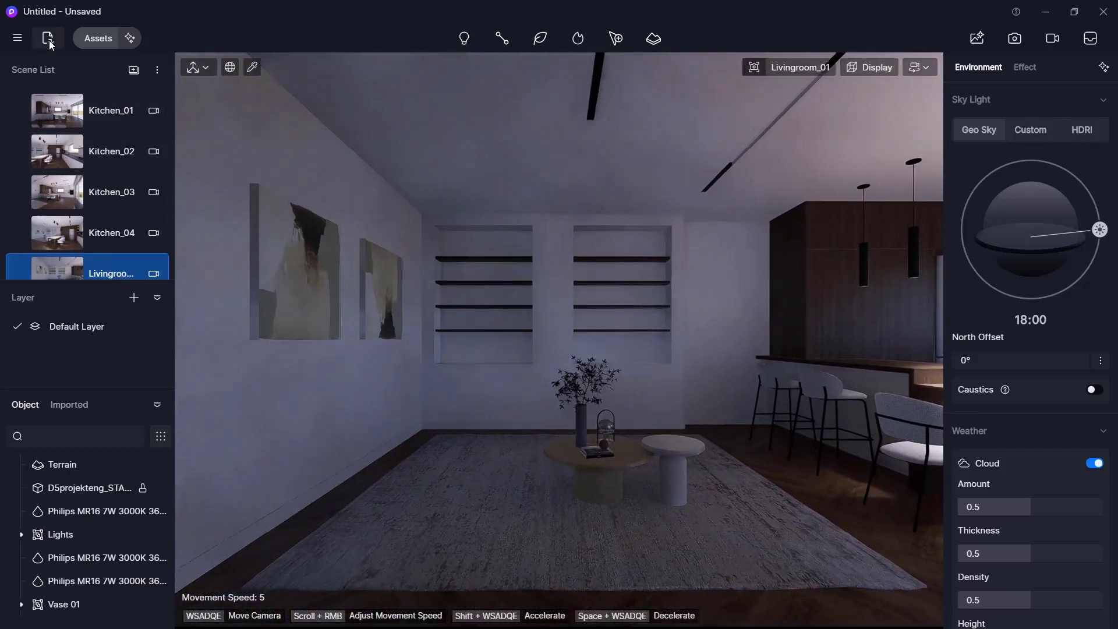
pyautogui.click(49, 38)
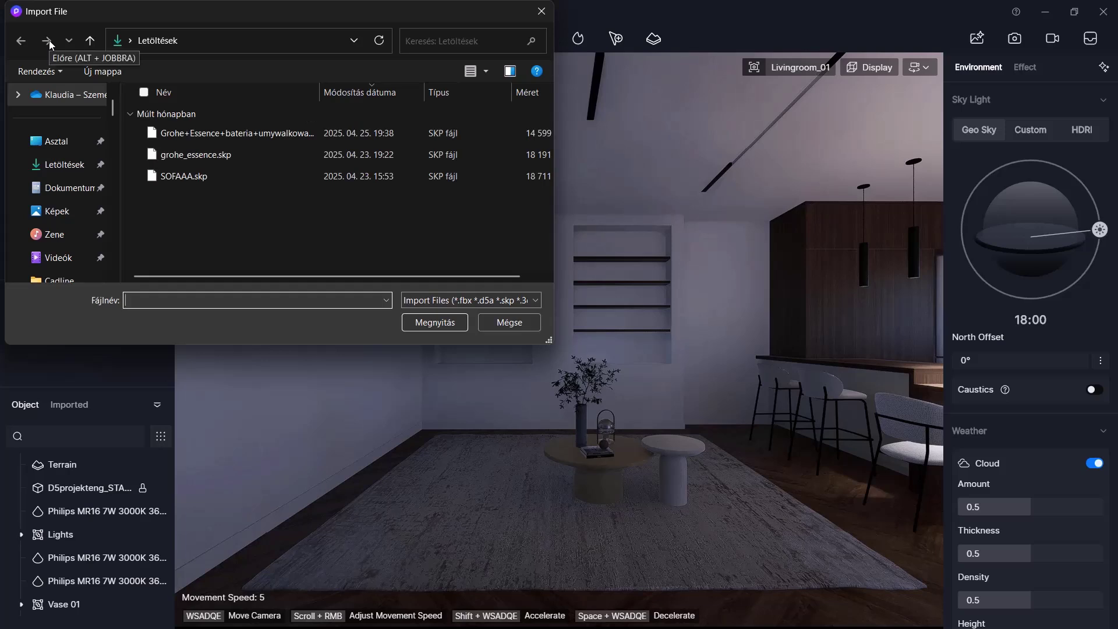
pyautogui.click(194, 175)
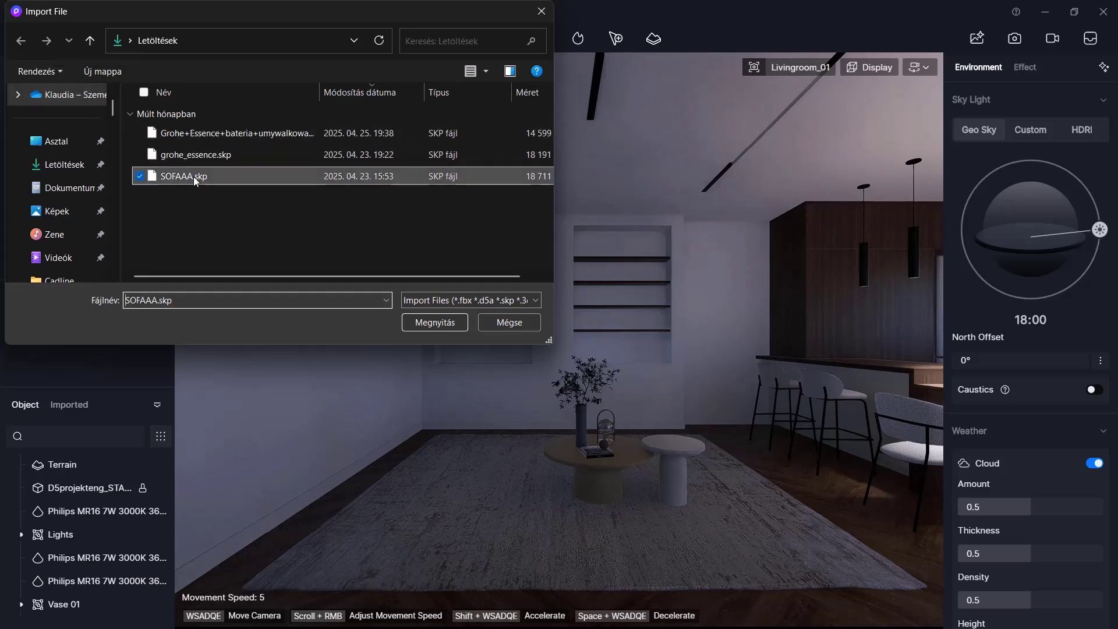
pyautogui.click(431, 323)
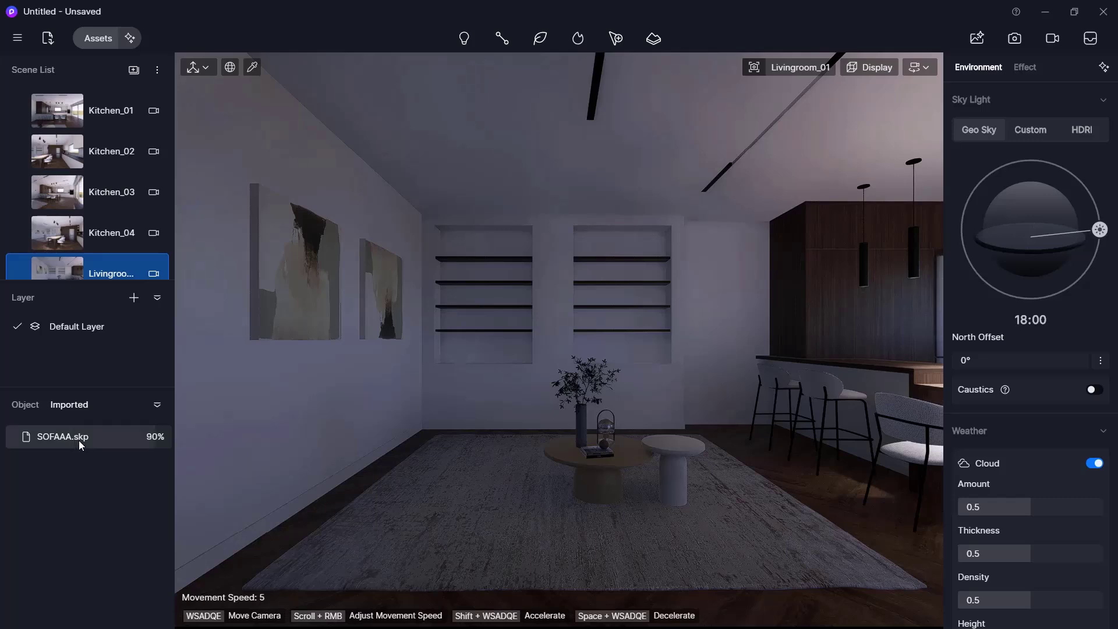
# Drop the SOFAAA.skp sofa on the rug, flip it and rotate it to 180°.
pyautogui.click(128, 446)
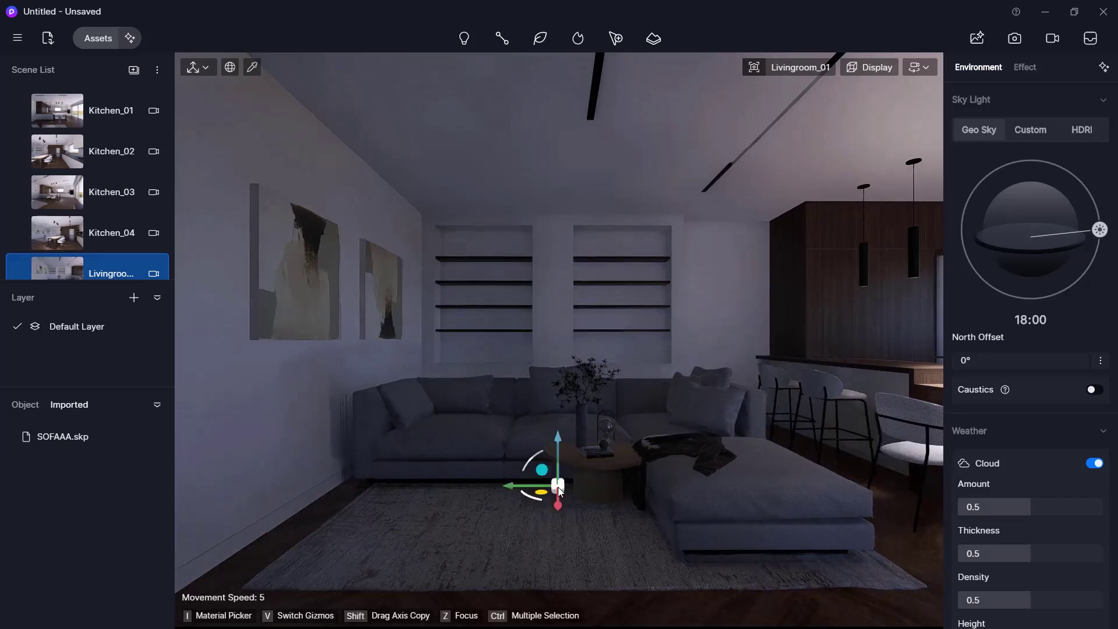
pyautogui.click(558, 487)
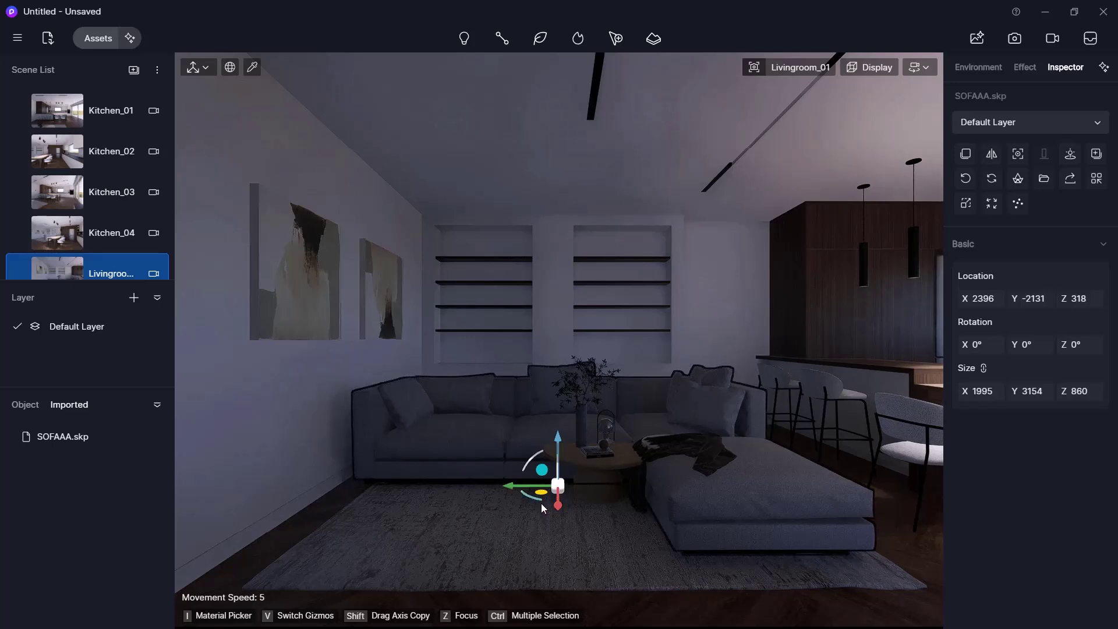
pyautogui.moveTo(541, 493); pyautogui.dragTo(619, 513)
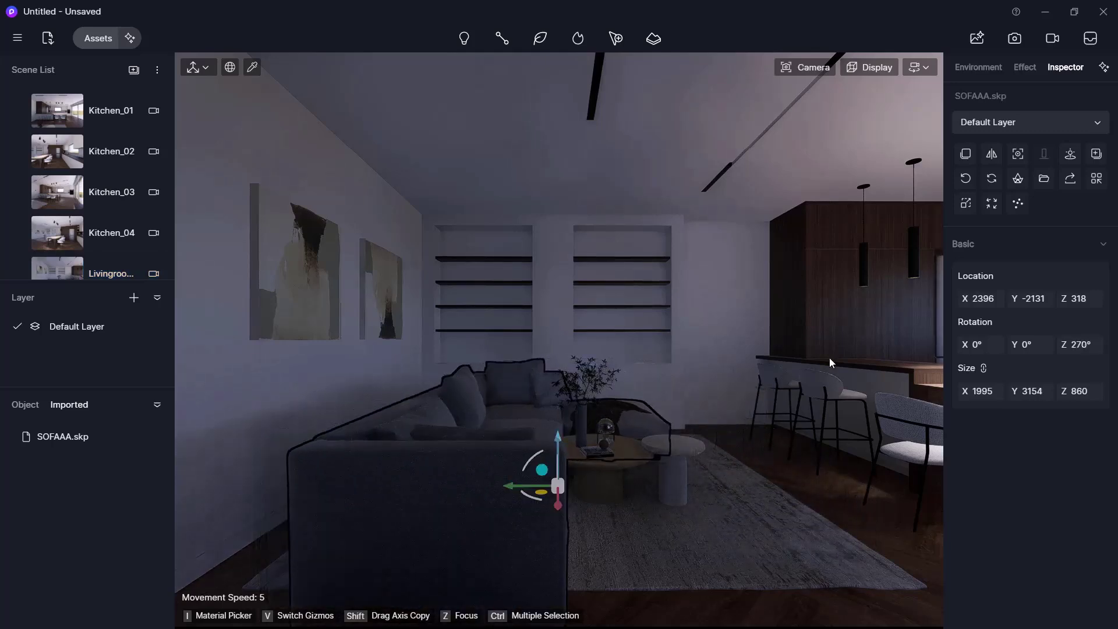
pyautogui.click(991, 153)
pyautogui.moveTo(522, 506); pyautogui.dragTo(618, 504)
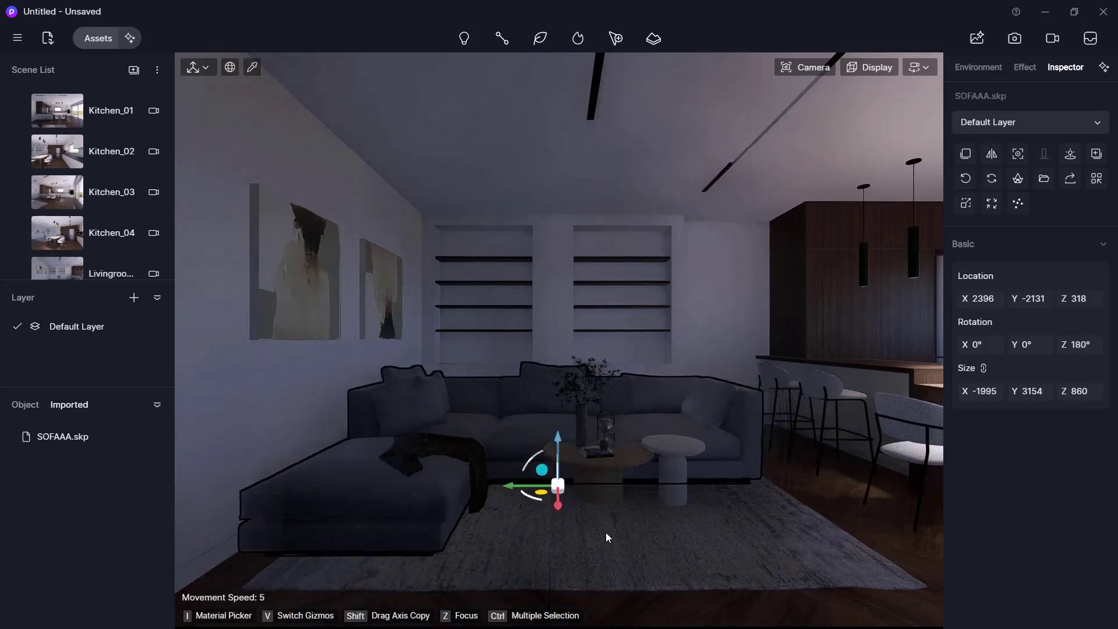
pyautogui.click(606, 532)
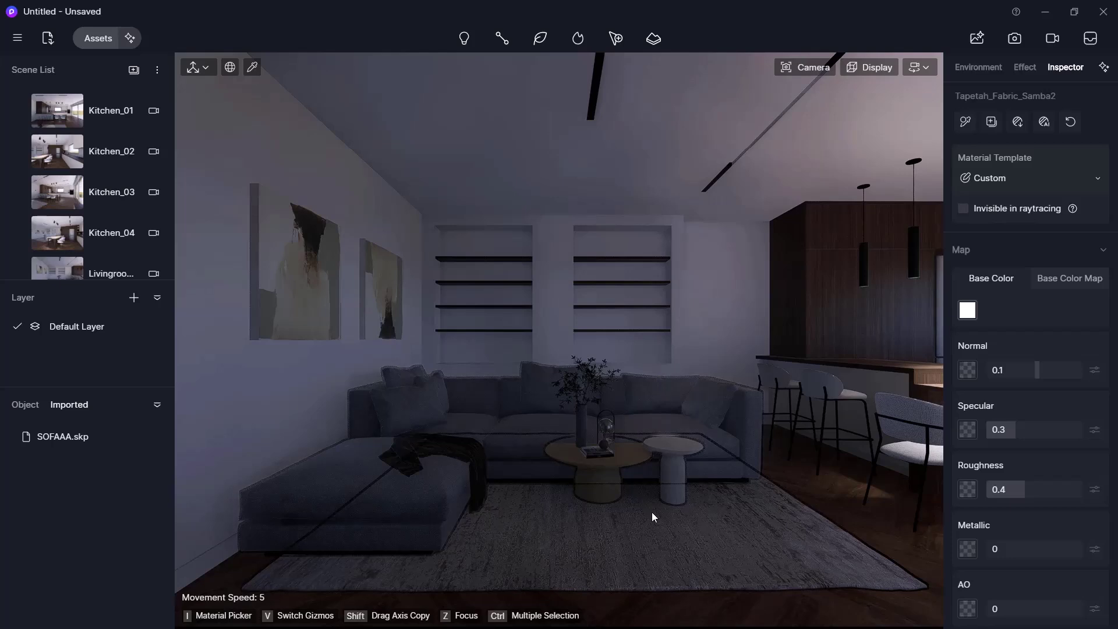
# Shift the sofa sideways along the rug so it sits behind the coffee table.
pyautogui.press('d')
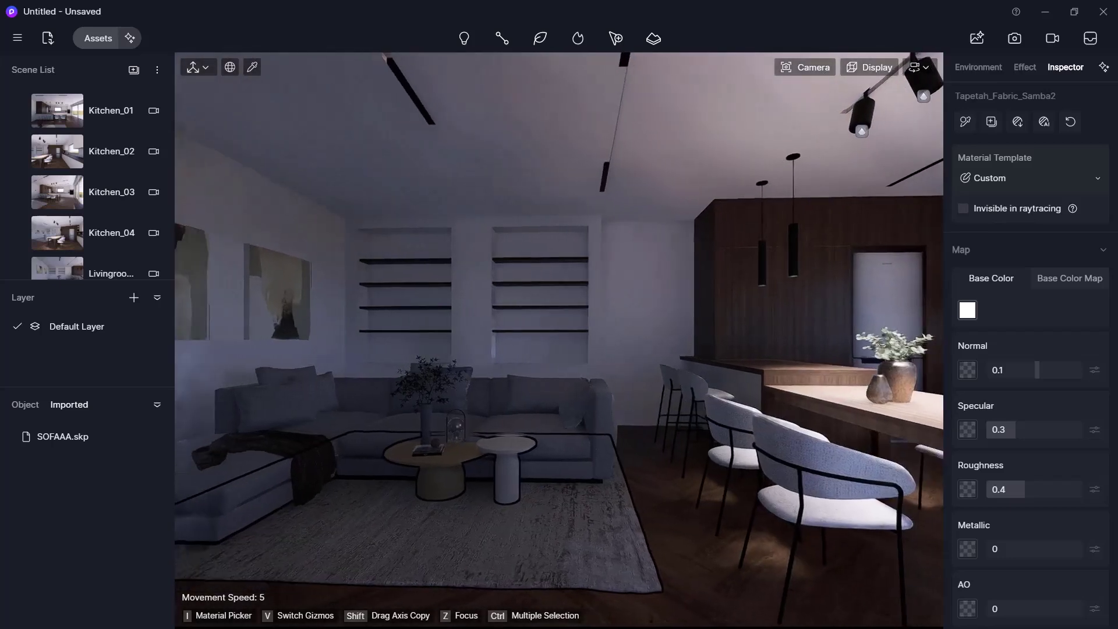
pyautogui.press('a')
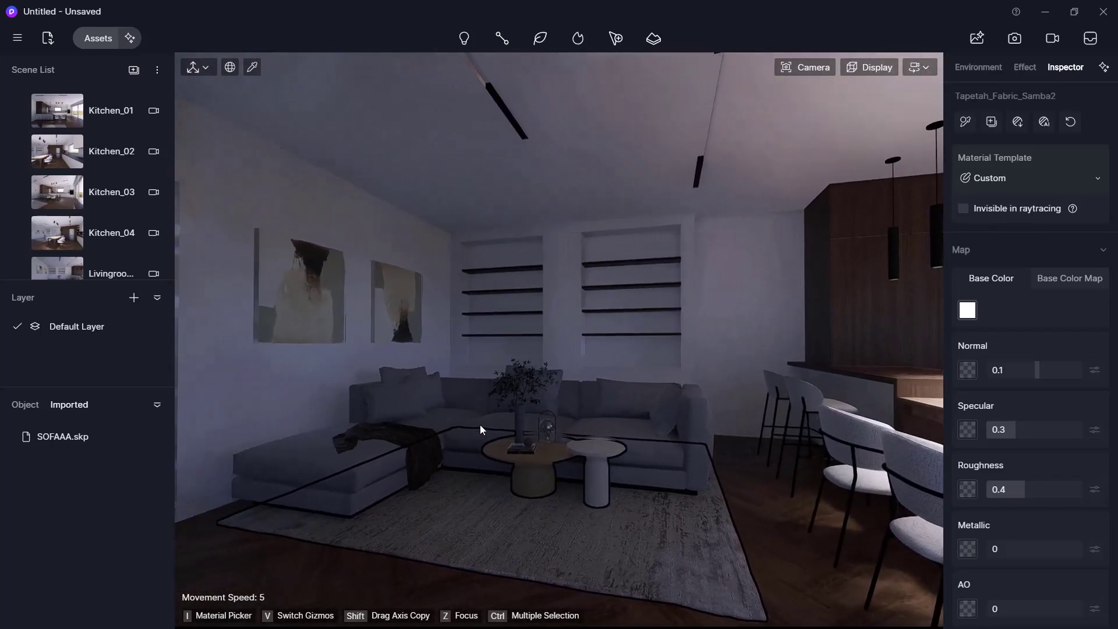
pyautogui.click(480, 425)
pyautogui.moveTo(449, 474); pyautogui.dragTo(582, 446)
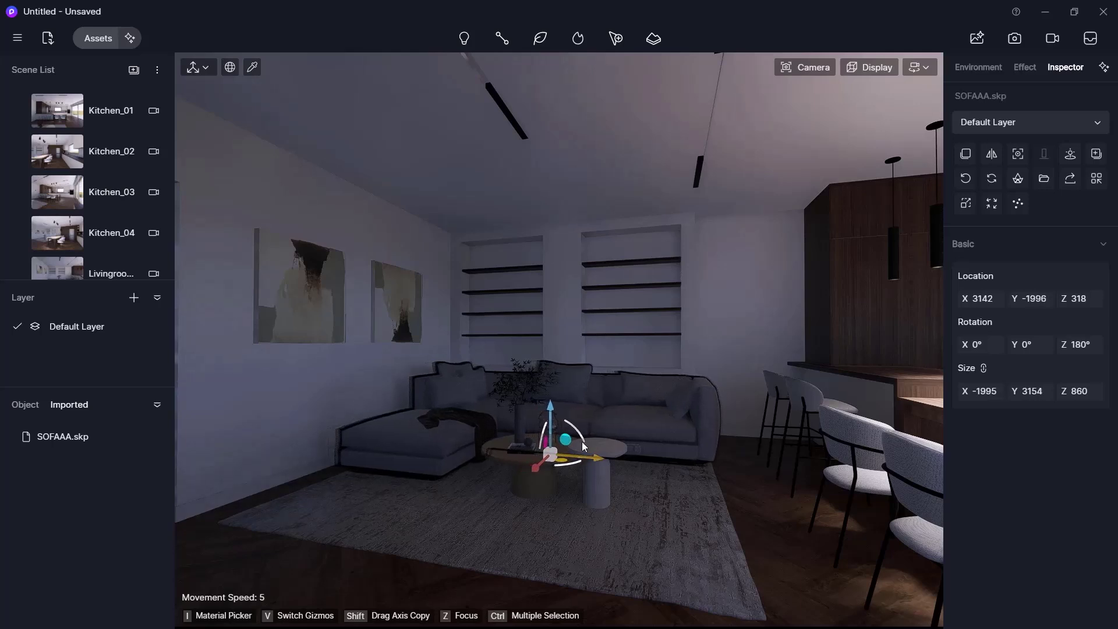
pyautogui.click(669, 528)
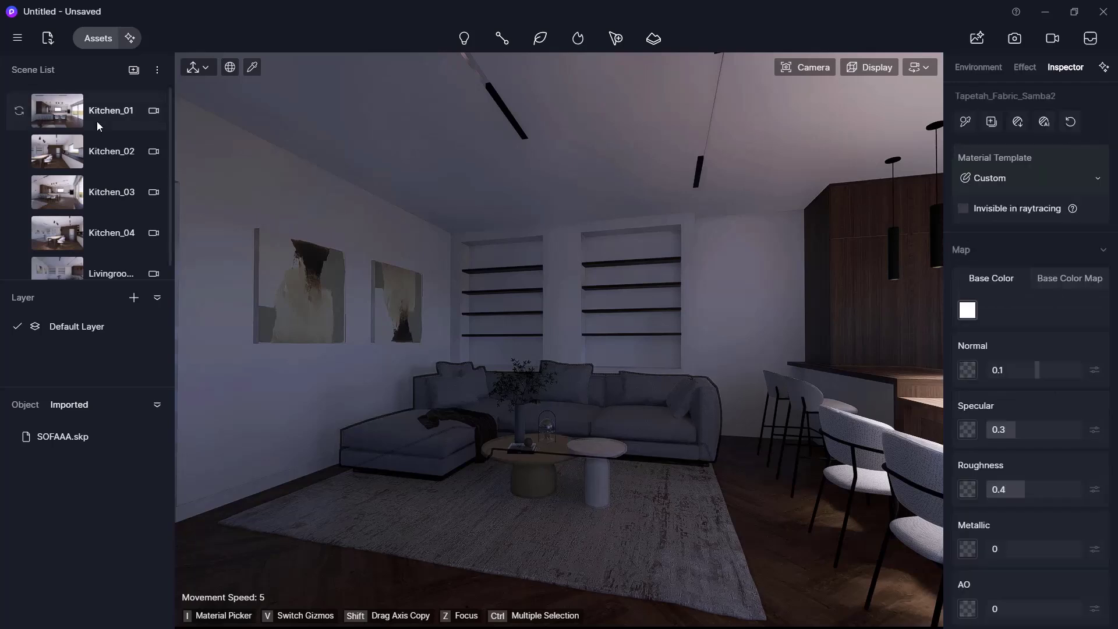
# Go back to the Livingroom_01 view and list the scene objects down to the SOFAAA.skp sofa.
pyautogui.click(109, 268)
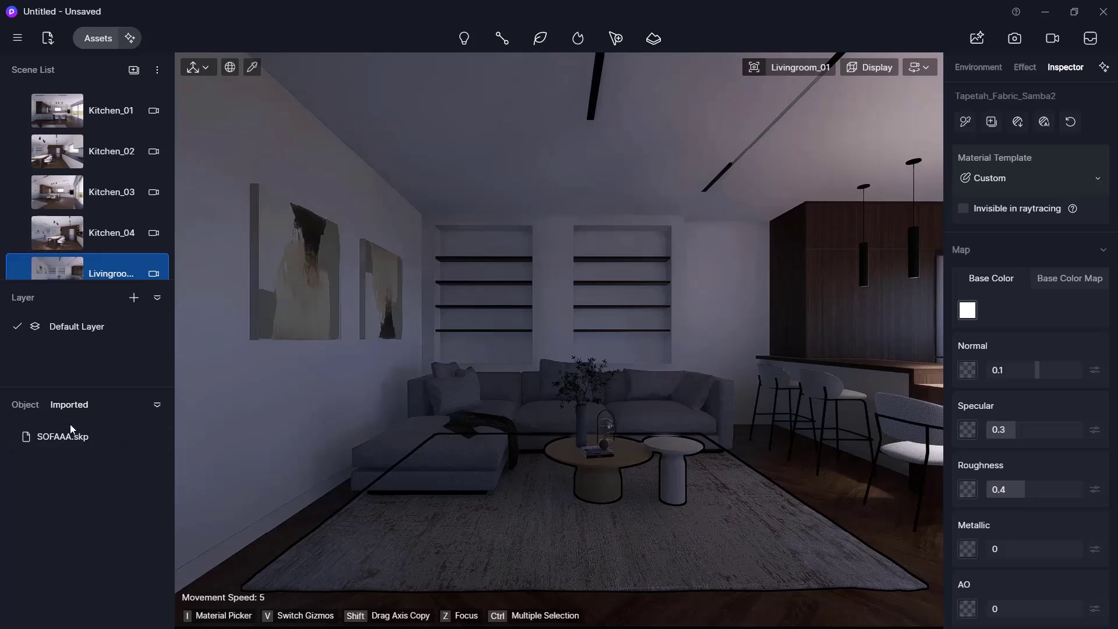
pyautogui.click(22, 404)
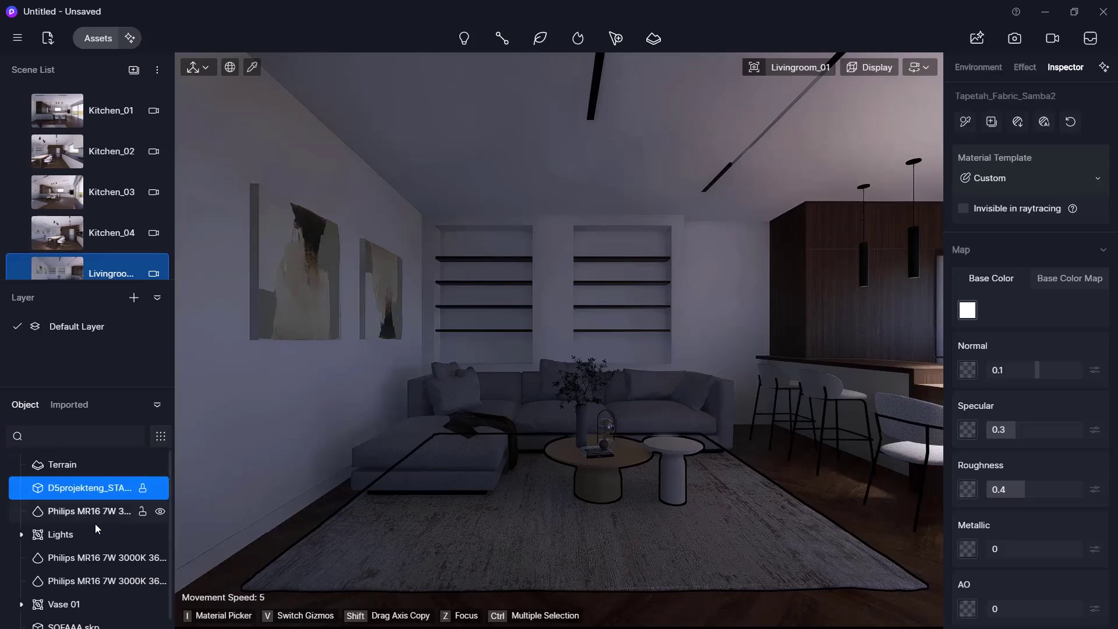
pyautogui.scroll(-1, 87, 553)
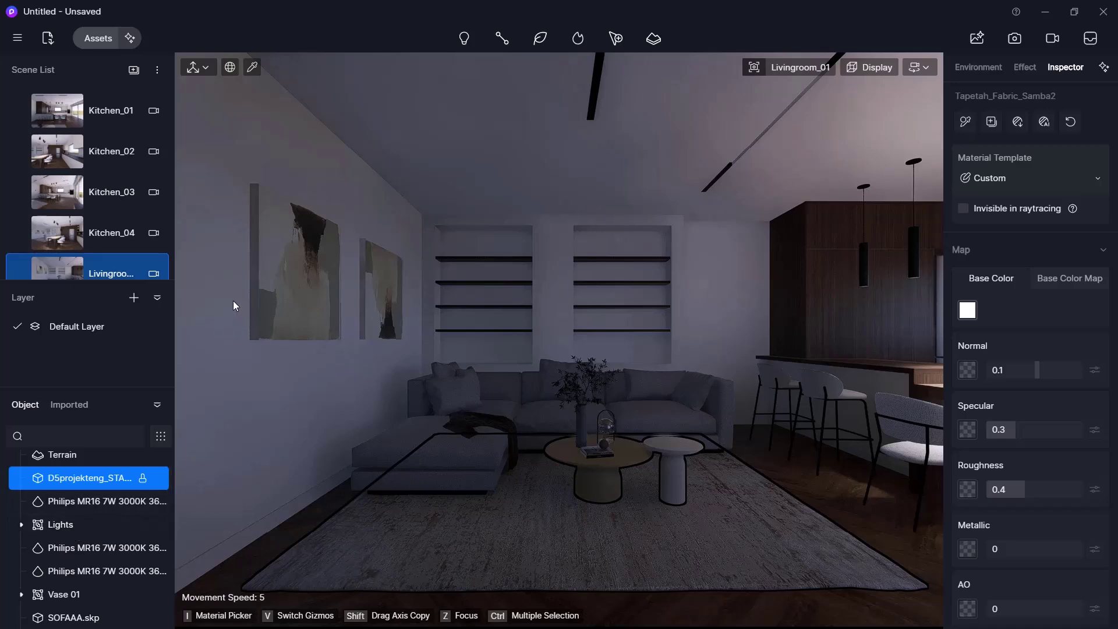
# On the Kitchen_01 camera, inspect two Philips MR16 track spotlights, then the imported kitchen model.
pyautogui.click(111, 110)
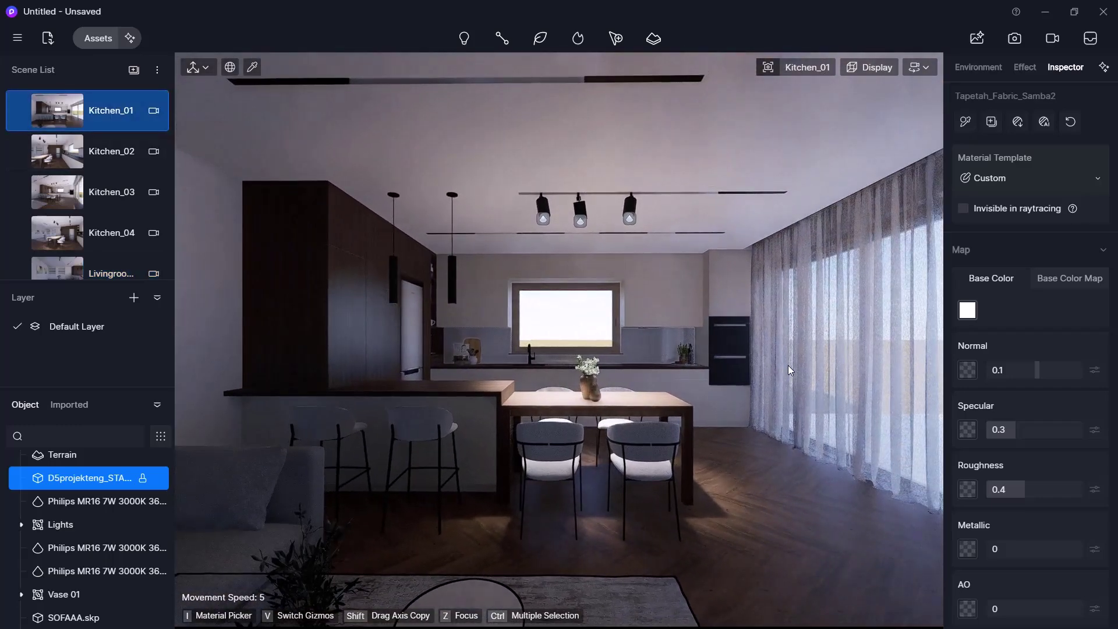
pyautogui.click(543, 221)
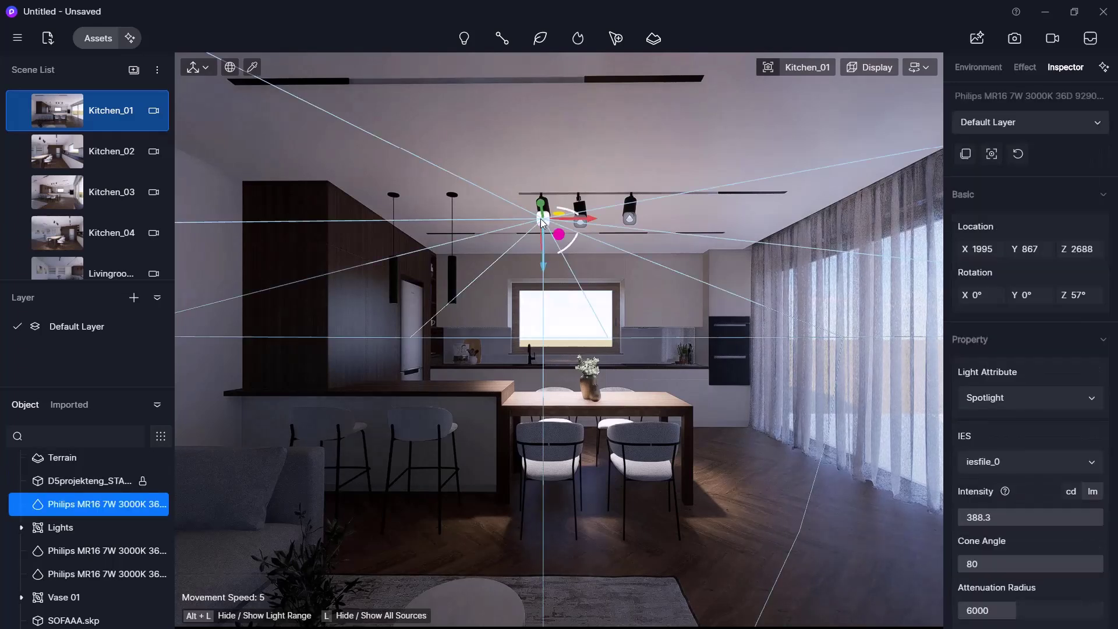
pyautogui.click(586, 227)
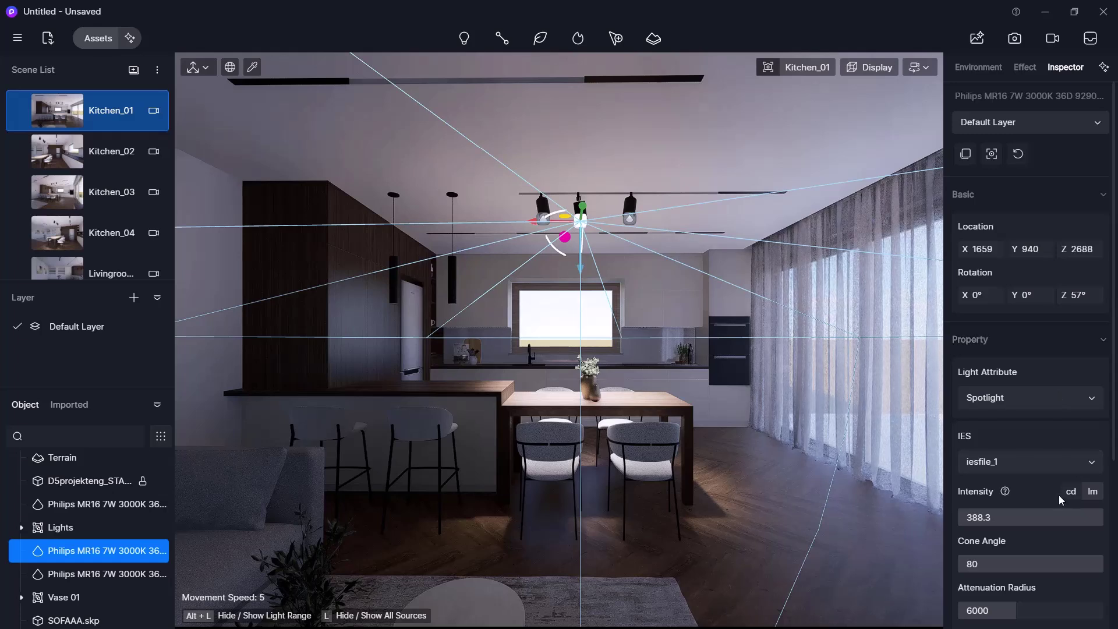
pyautogui.click(654, 145)
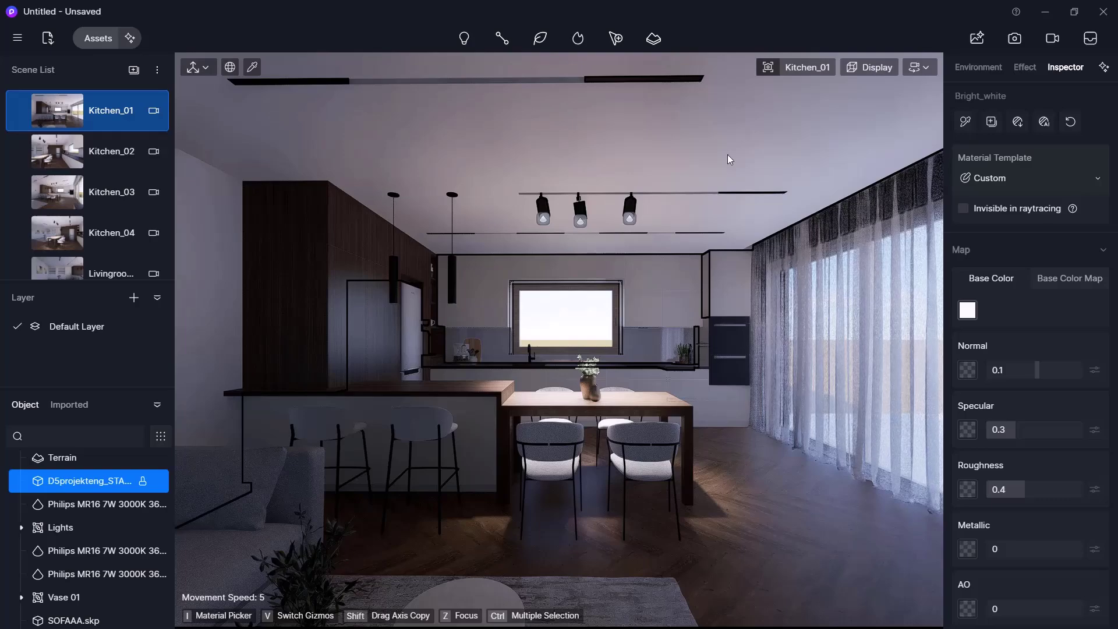
# Back in ARCHLine.XP, give the right pendant lamp a KURT VERSEN 150W C7302 IES light source.
pyautogui.click(1036, 20)
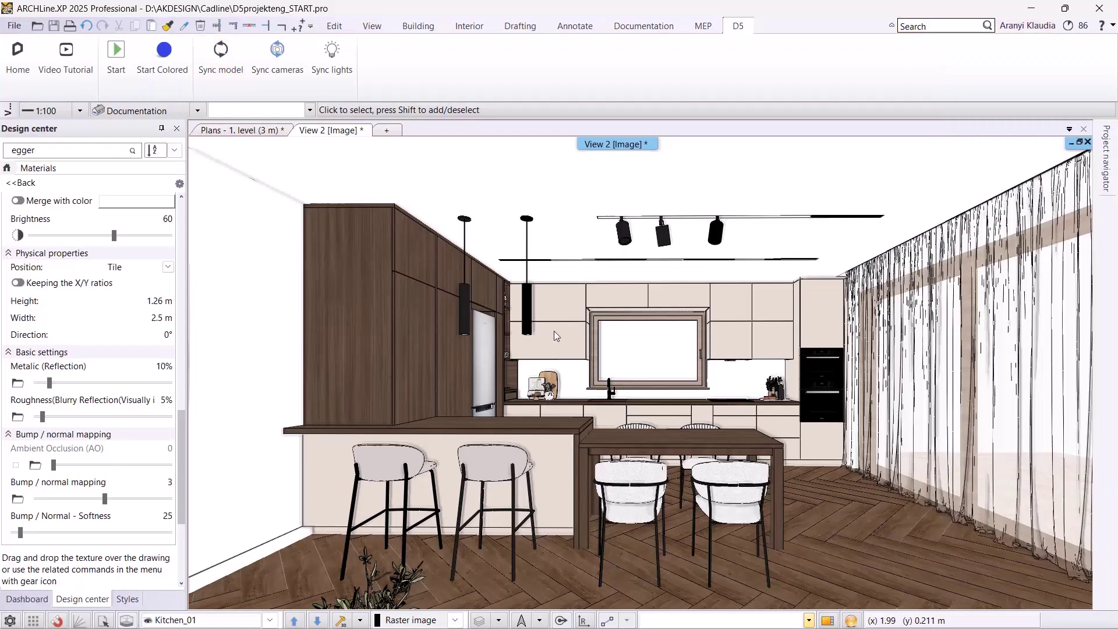
pyautogui.click(526, 314)
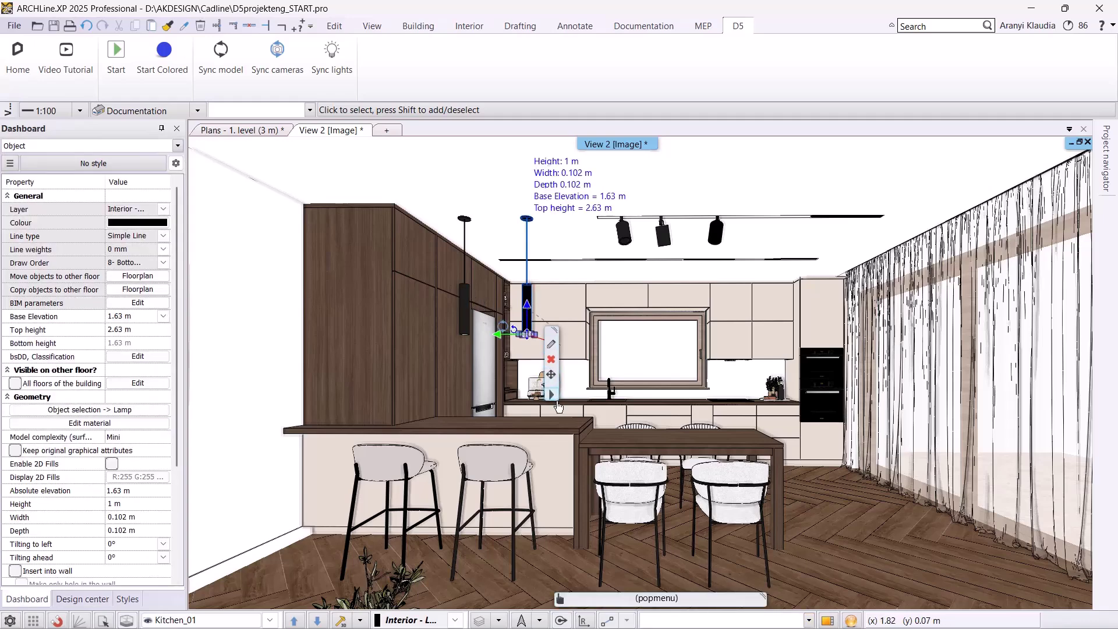
pyautogui.click(552, 396)
pyautogui.moveTo(688, 204)
pyautogui.click(757, 208)
pyautogui.click(342, 474)
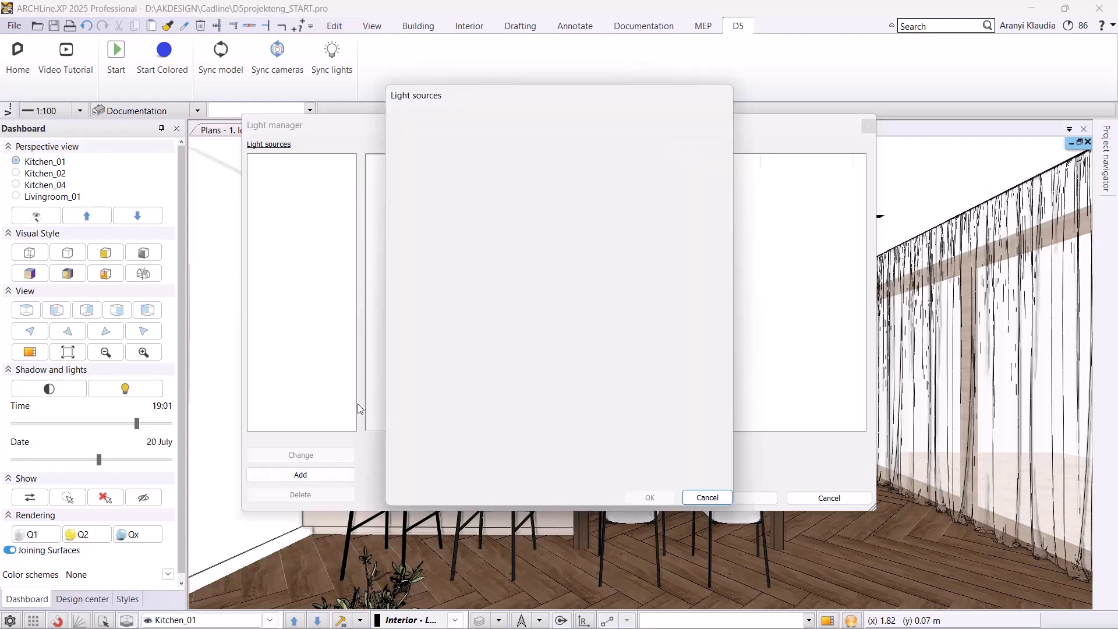
pyautogui.doubleClick(407, 185)
pyautogui.doubleClick(529, 181)
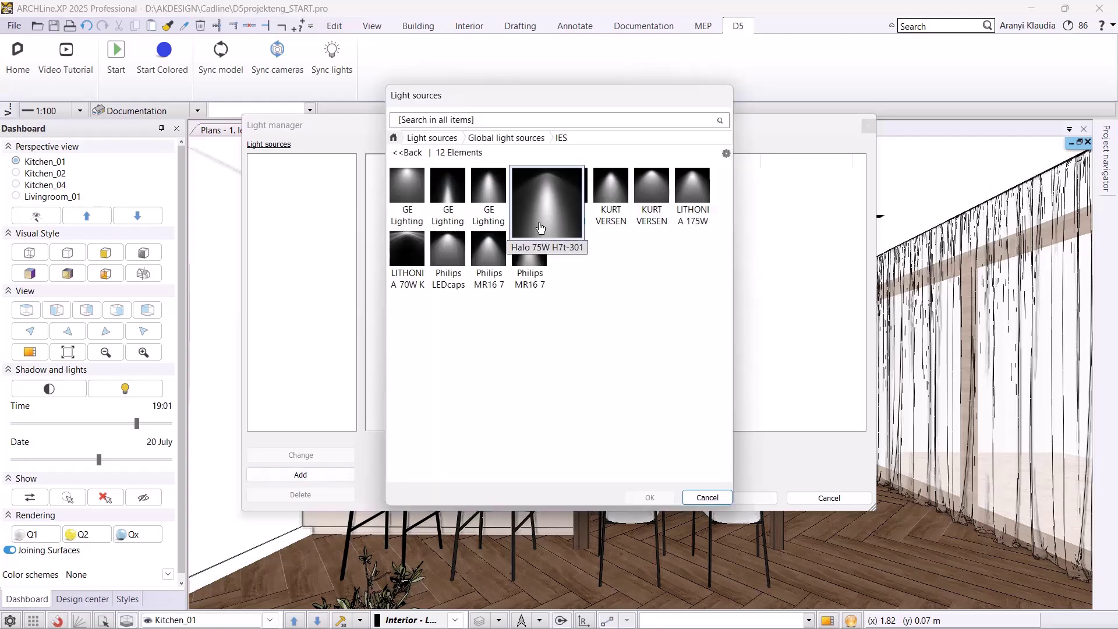
pyautogui.click(582, 199)
pyautogui.click(650, 497)
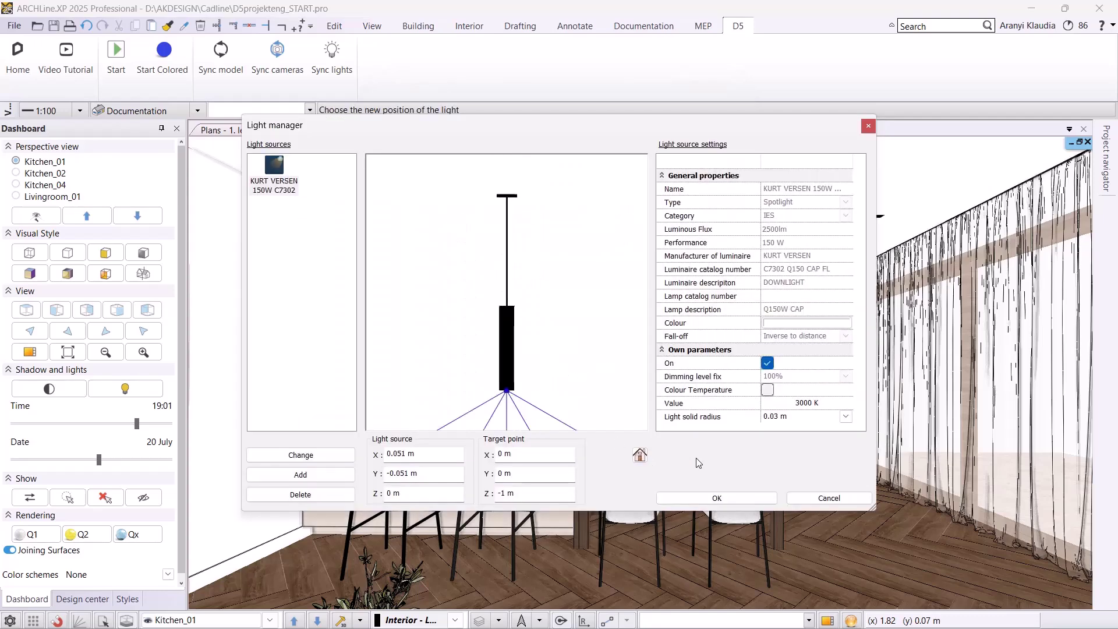
pyautogui.click(751, 497)
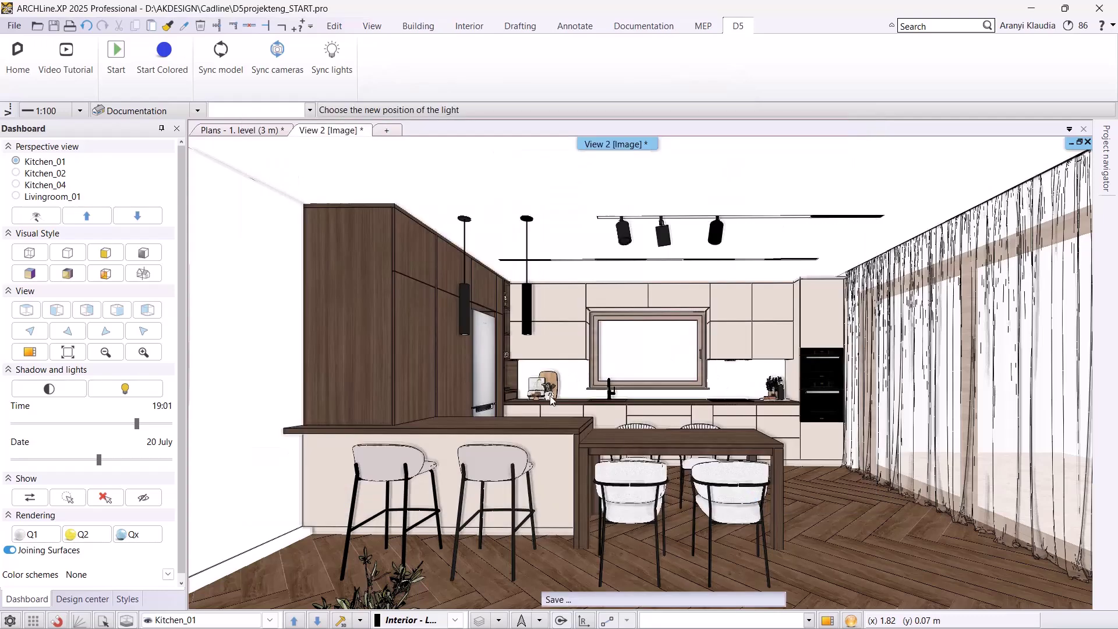
# Add the same KURT VERSEN 150W C7302 light source to the left pendant lamp.
pyautogui.rightClick(466, 320)
pyautogui.moveTo(612, 180)
pyautogui.click(667, 184)
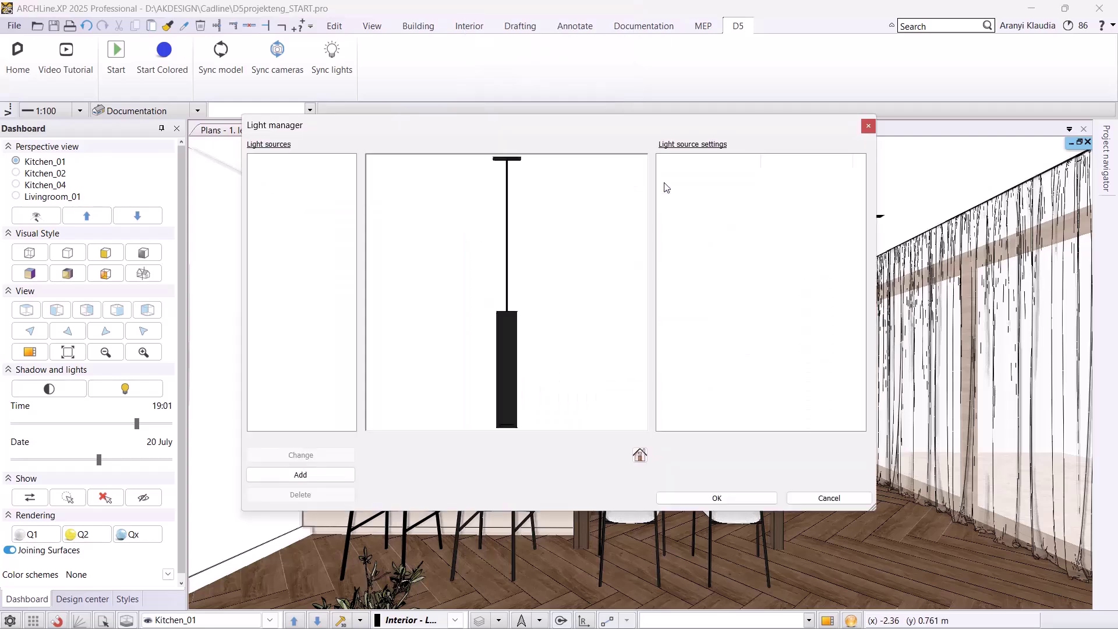
pyautogui.click(343, 475)
pyautogui.doubleClick(498, 189)
pyautogui.click(407, 186)
pyautogui.click(649, 497)
pyautogui.click(705, 502)
pyautogui.click(675, 477)
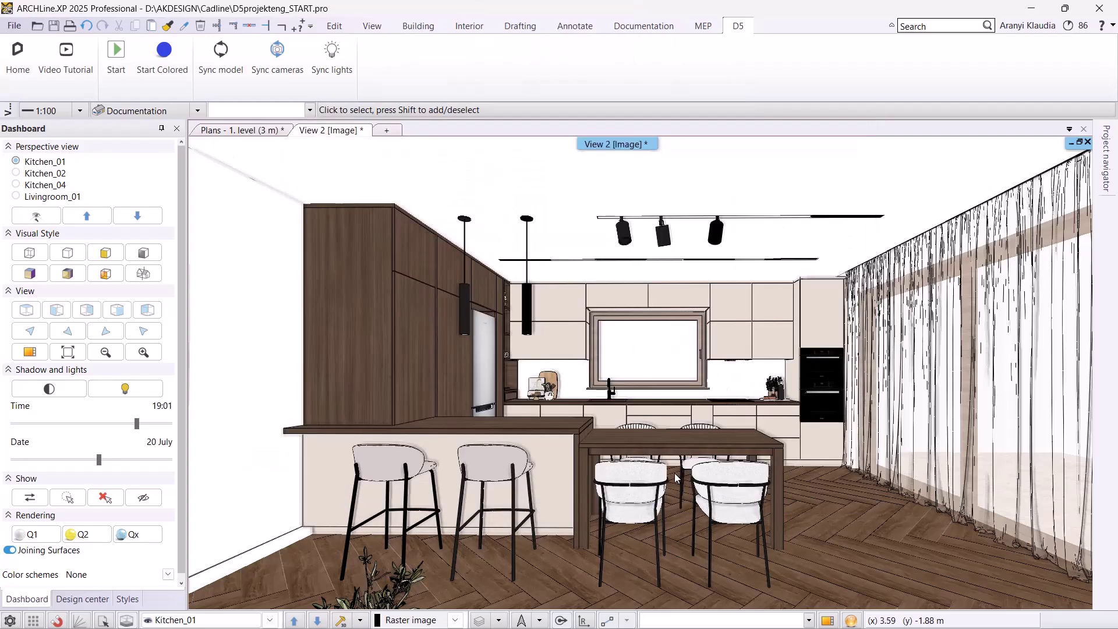
# Sync the lights to D5 and dim the left pendant spotlight from 2500 to 27.
pyautogui.click(324, 56)
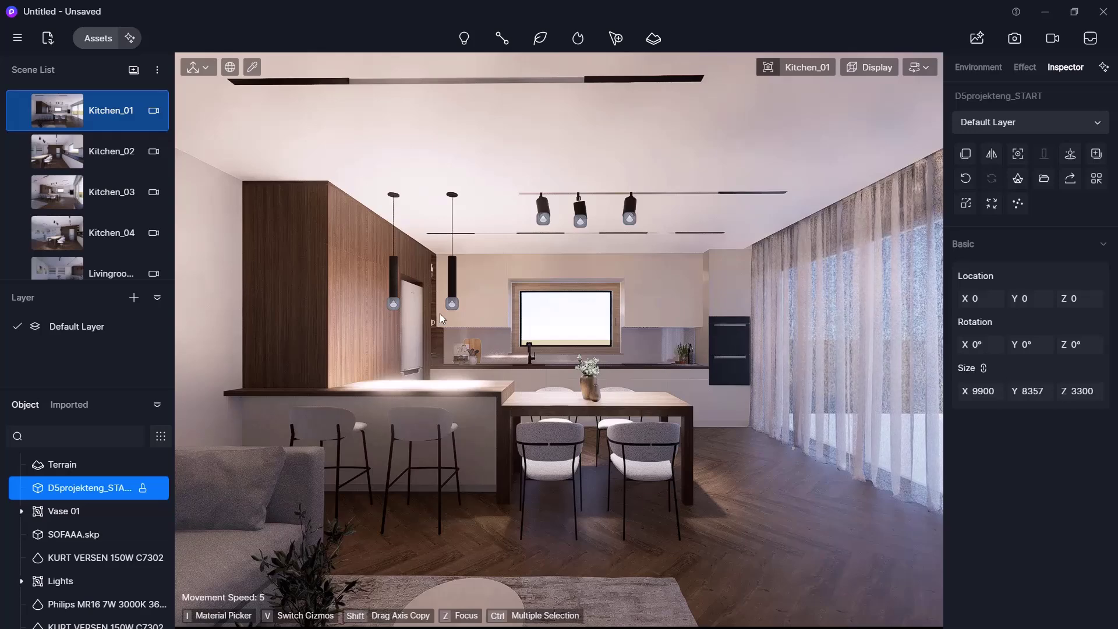
pyautogui.click(394, 304)
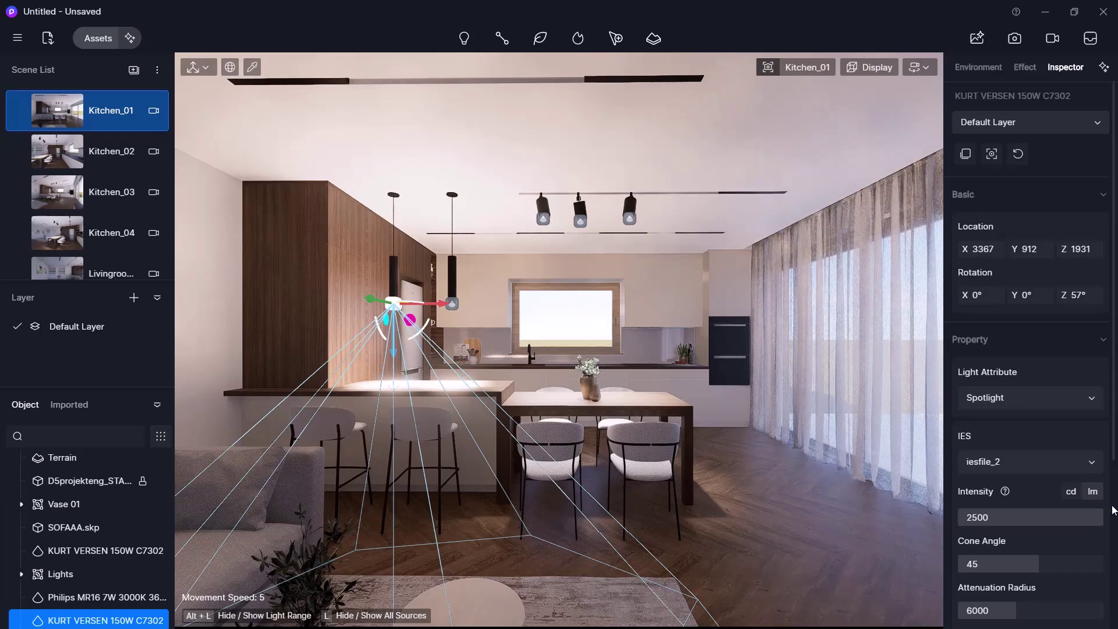
pyautogui.click(1046, 396)
pyautogui.click(1044, 394)
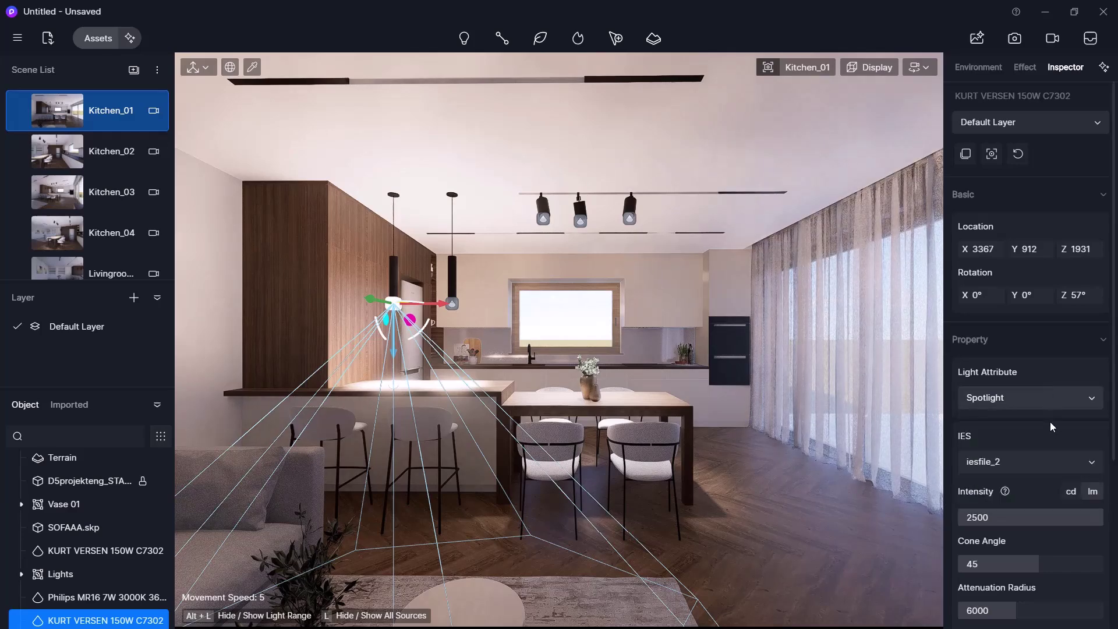
pyautogui.moveTo(1083, 514); pyautogui.dragTo(900, 523)
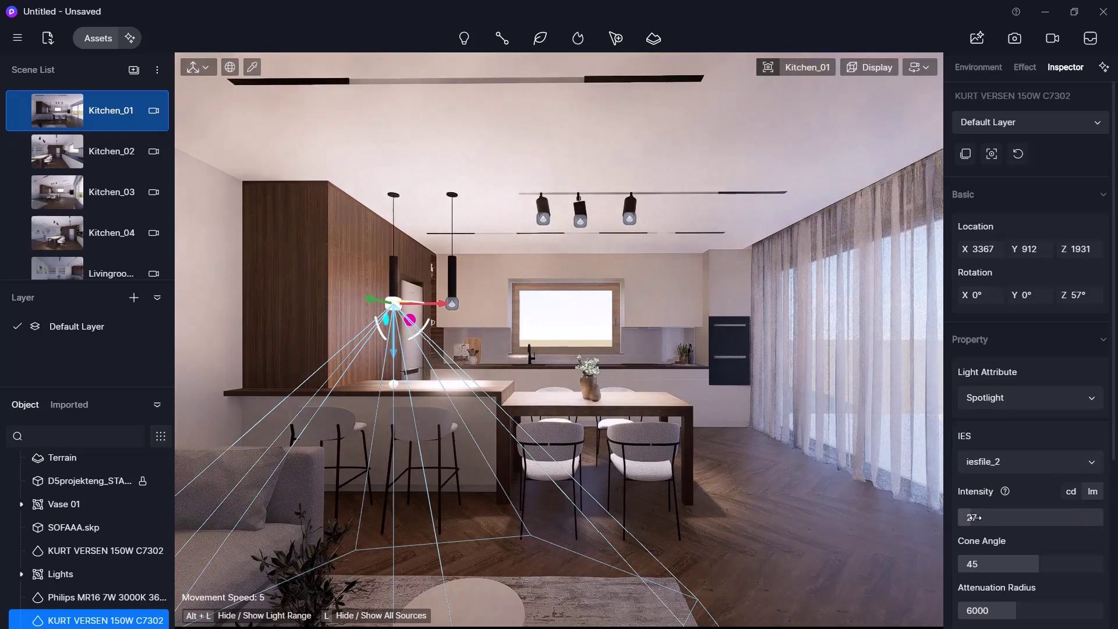
# Dim the other pendant spotlight to intensity 27 as well.
pyautogui.click(452, 304)
pyautogui.moveTo(1101, 518); pyautogui.dragTo(954, 527)
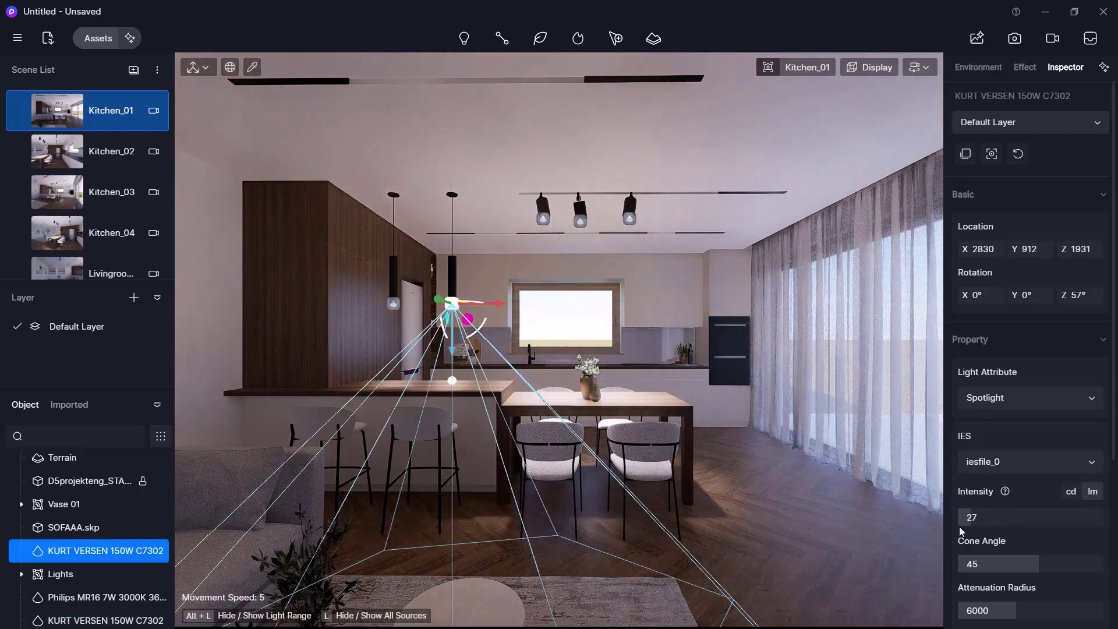
pyautogui.scroll(-1, 961, 527)
pyautogui.scroll(-1, 1000, 533)
pyautogui.scroll(-4, 1002, 534)
# Select the middle Philips MR16 track spotlight and hide it from the Object list.
pyautogui.click(541, 217)
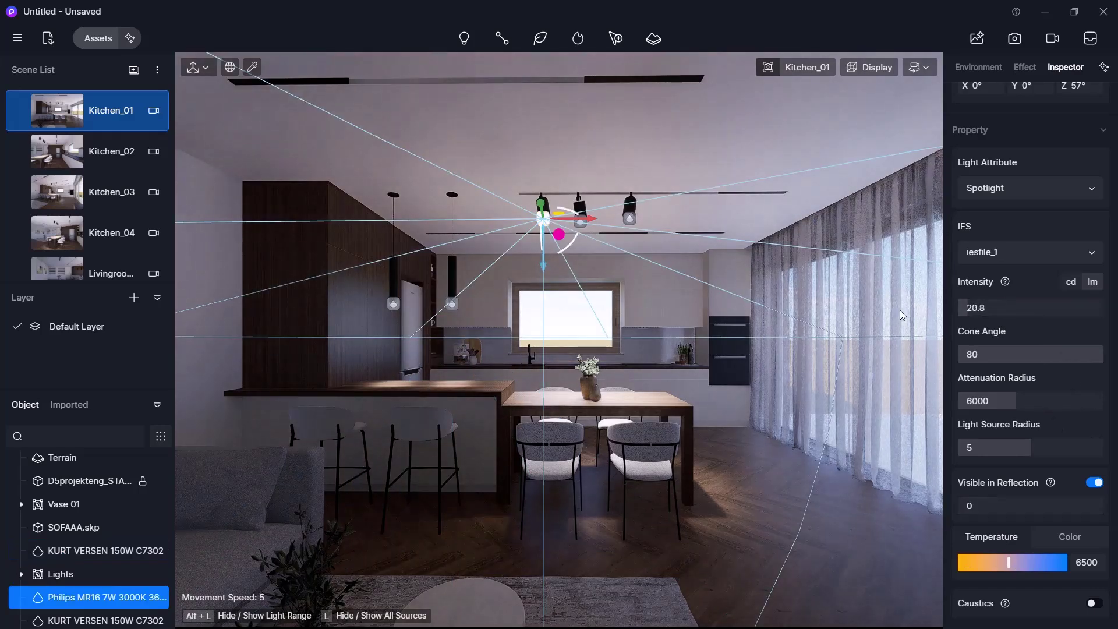
pyautogui.click(581, 224)
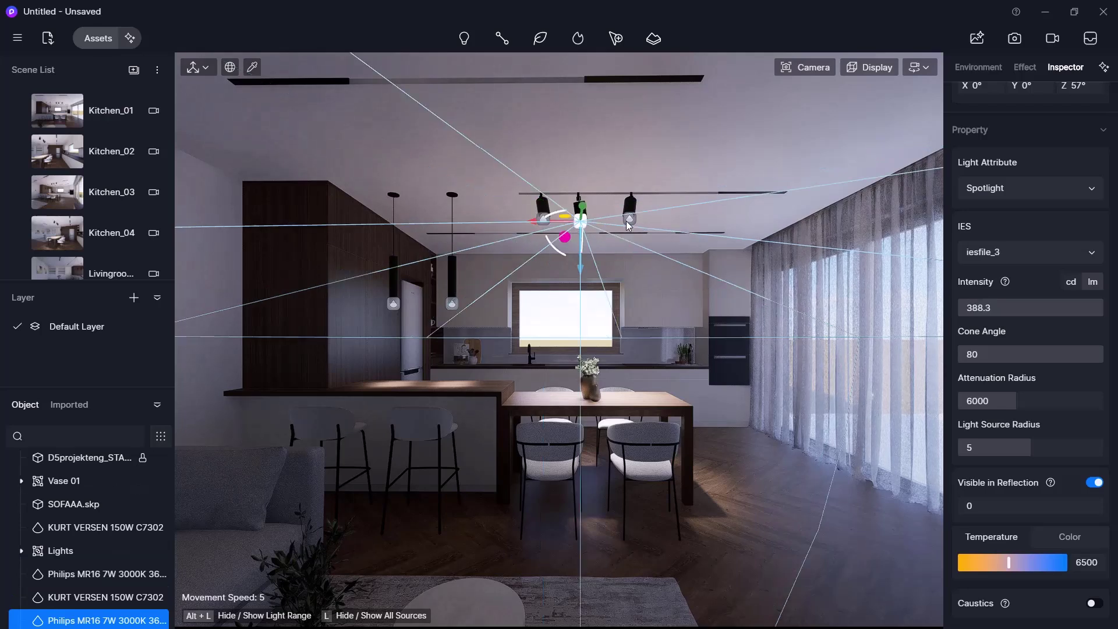
pyautogui.click(630, 216)
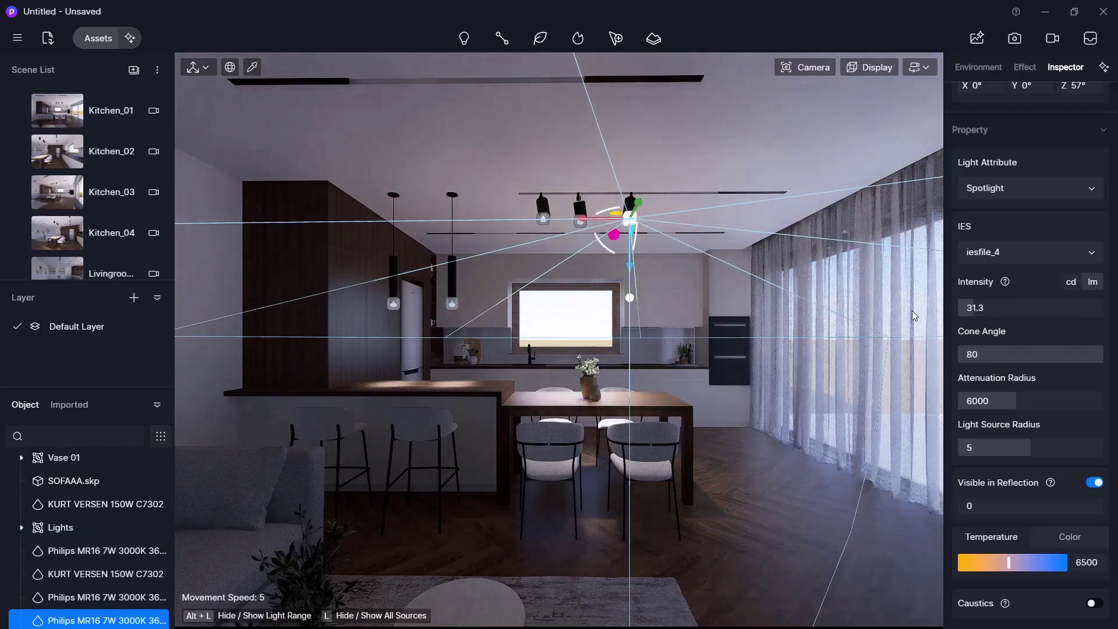
pyautogui.click(581, 208)
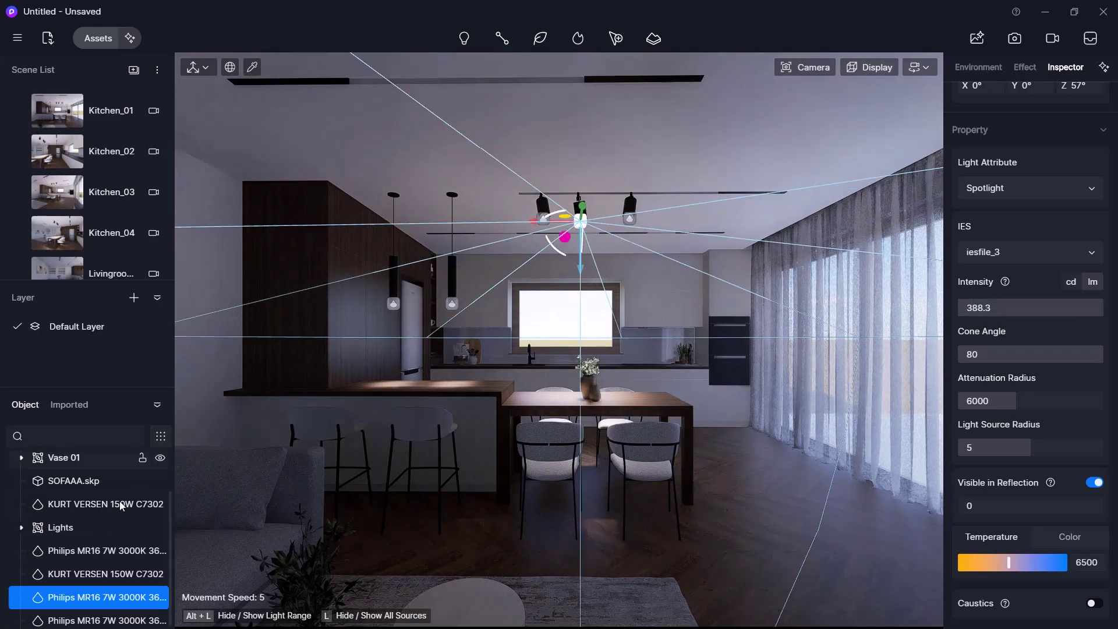
pyautogui.click(160, 599)
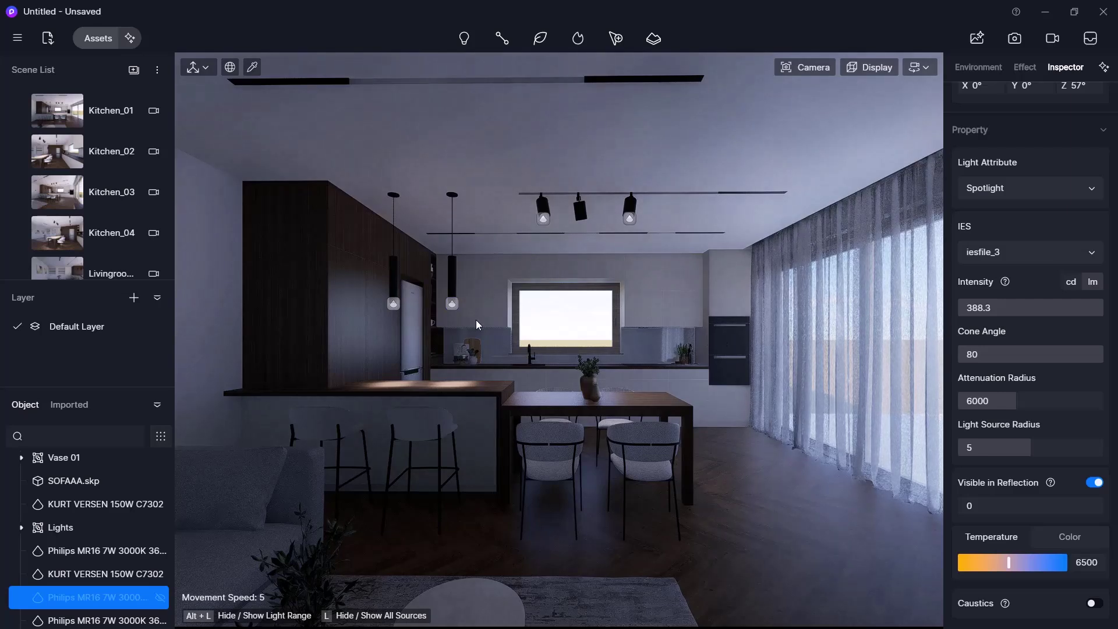
# Zoom toward the window and place a Strip Light under the left wall cabinet.
pyautogui.scroll(5, 473, 330)
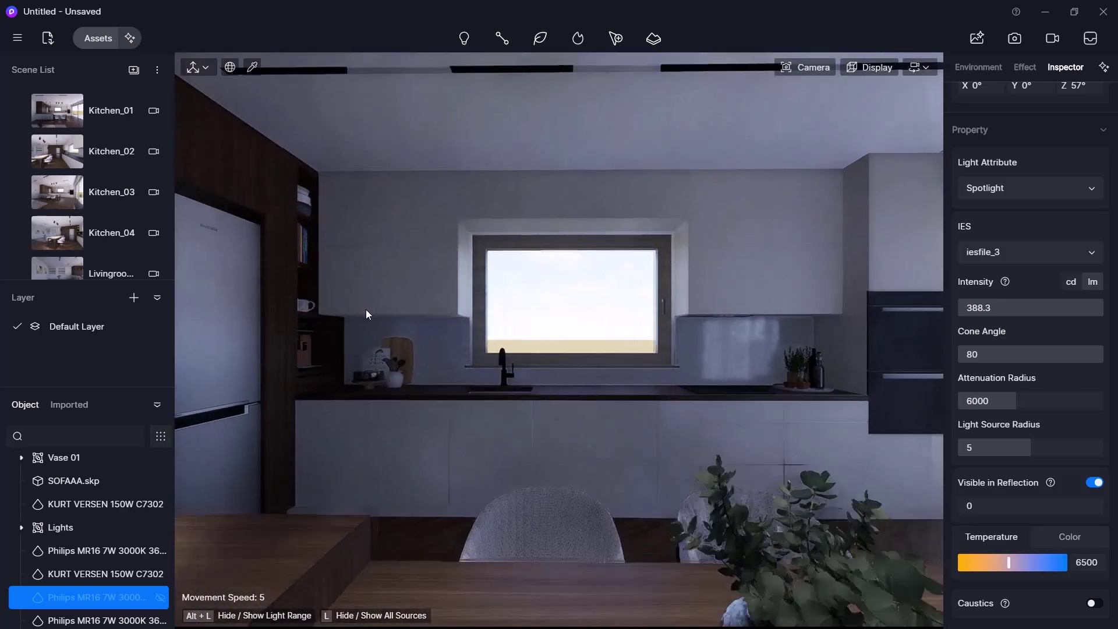
pyautogui.scroll(3, 370, 324)
pyautogui.scroll(2, 369, 330)
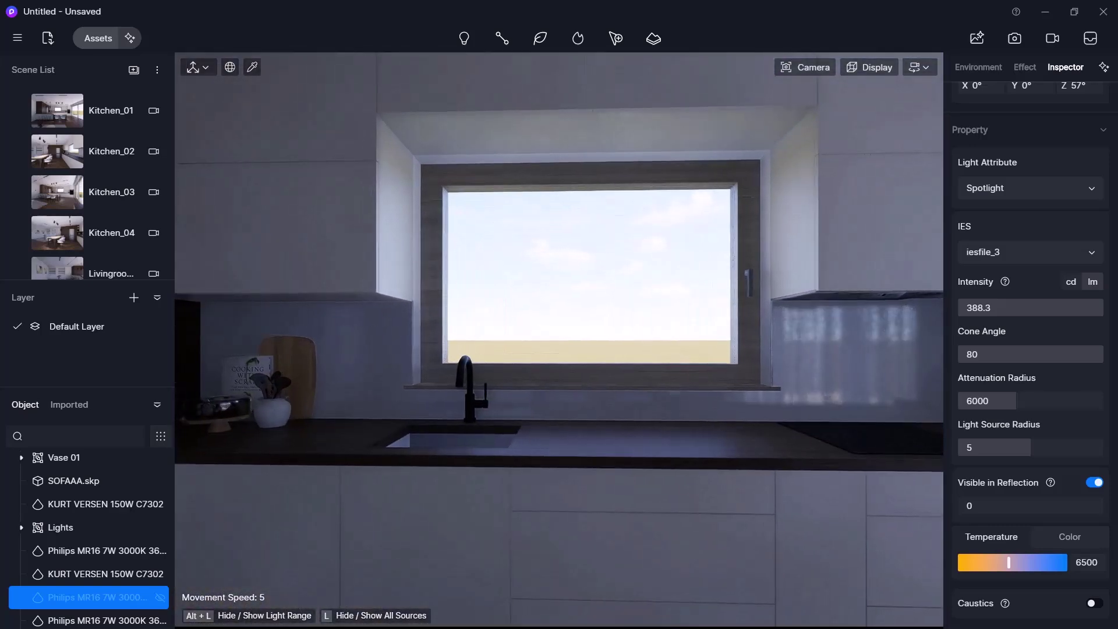
pyautogui.click(466, 41)
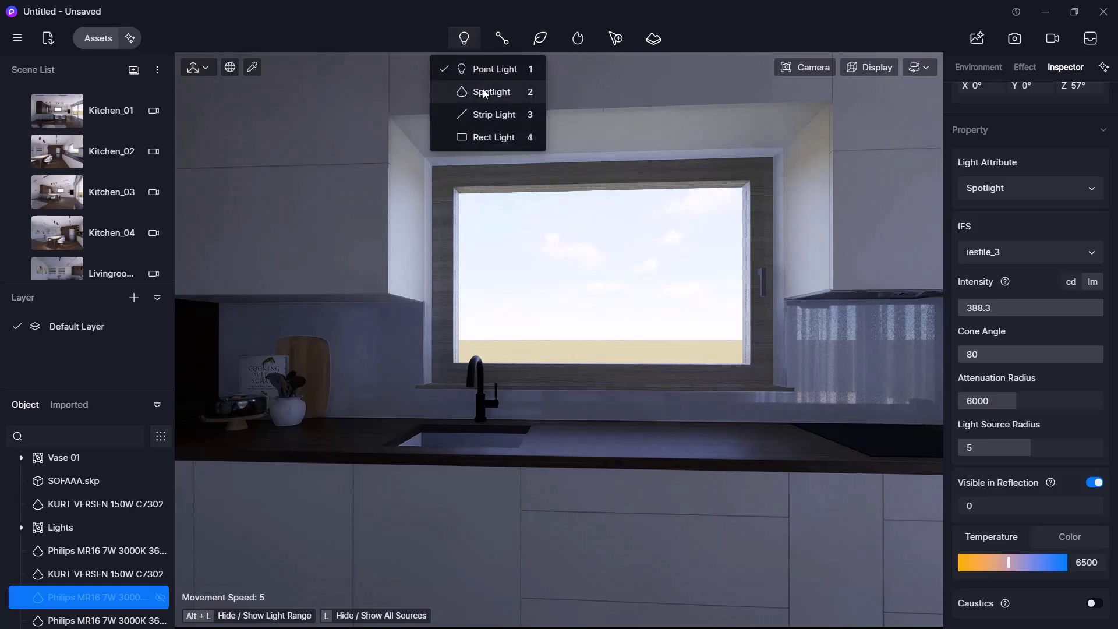
pyautogui.click(489, 115)
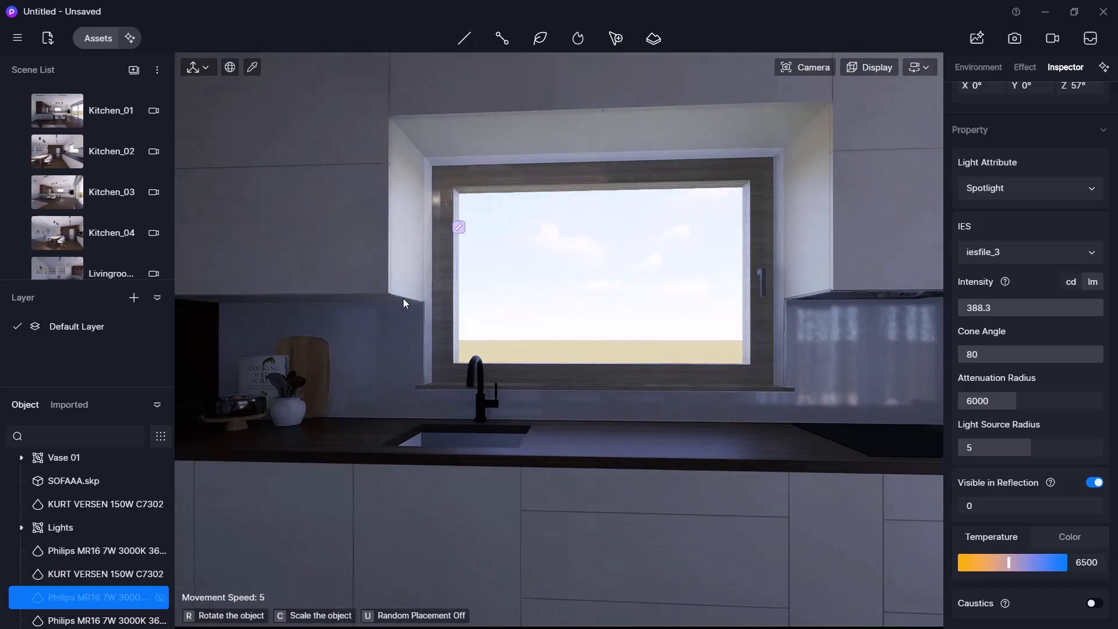
pyautogui.click(310, 304)
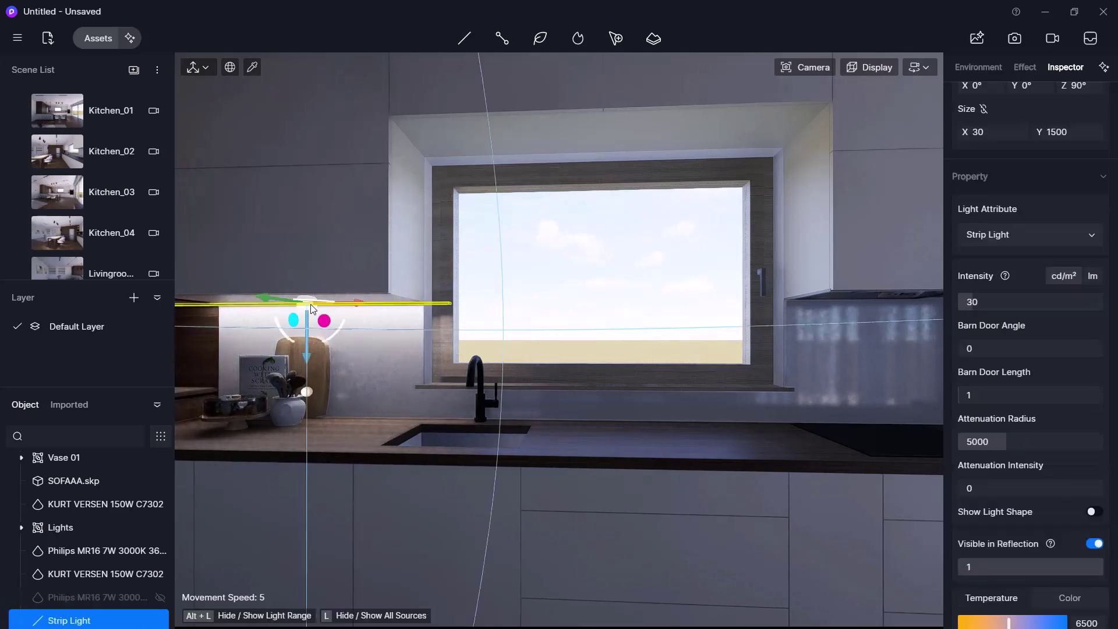
pyautogui.moveTo(270, 292); pyautogui.dragTo(265, 293)
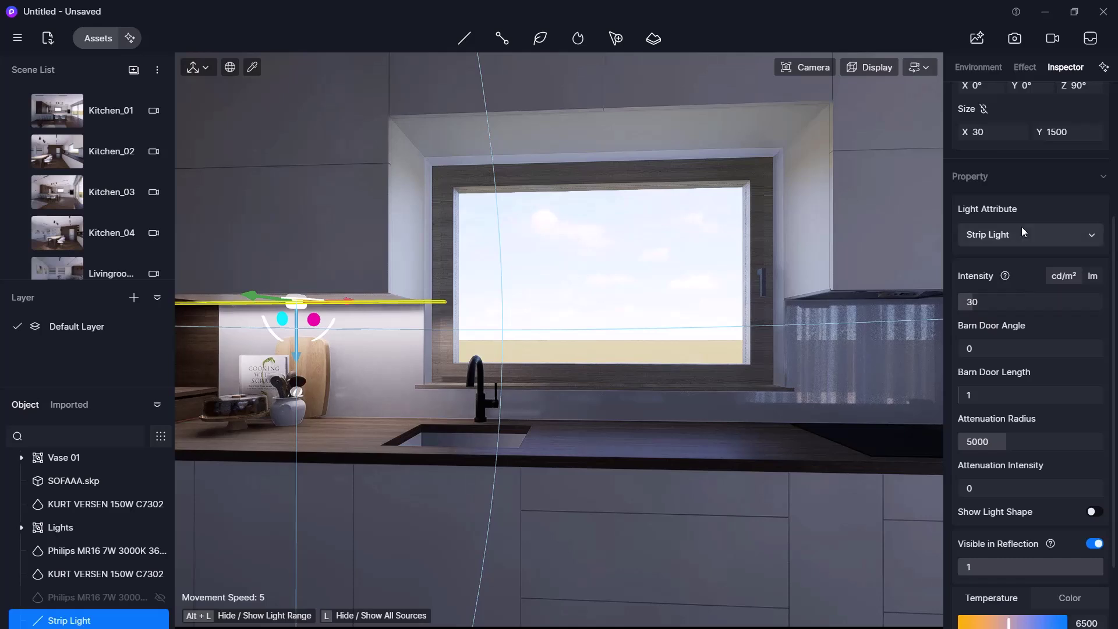
# Set the strip light's Size Y to 1395, then shorten it to 1063.
pyautogui.scroll(3, 1023, 229)
pyautogui.click(1069, 272)
pyautogui.write('1395')
pyautogui.moveTo(1068, 272); pyautogui.dragTo(1010, 272)
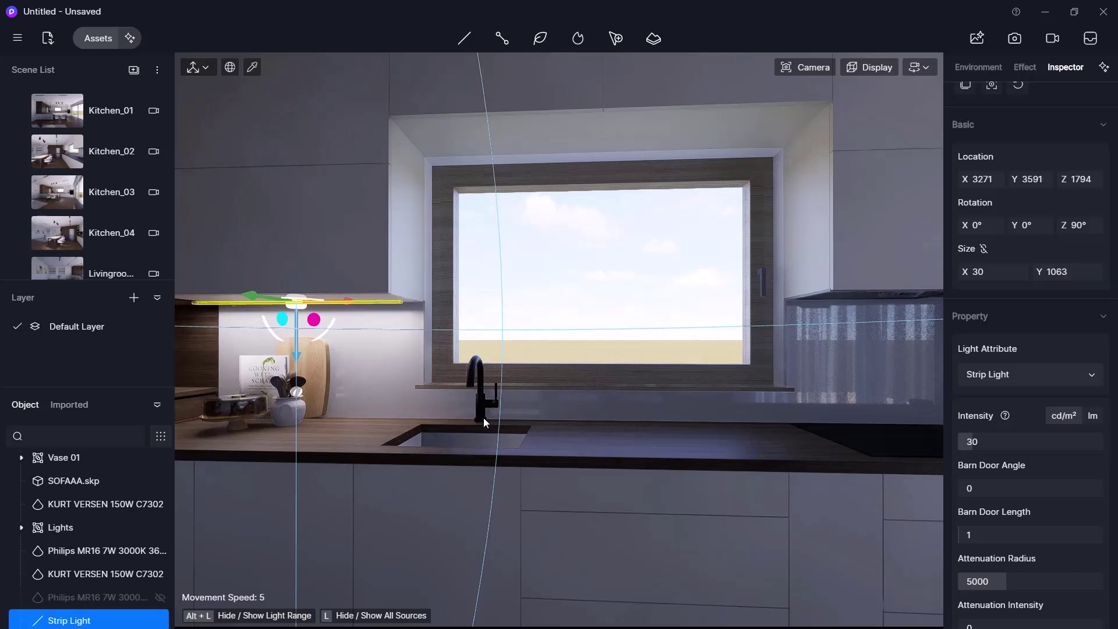
# Slide the strip light along the counter on its X axis until Location X reads -170.
pyautogui.press('a')
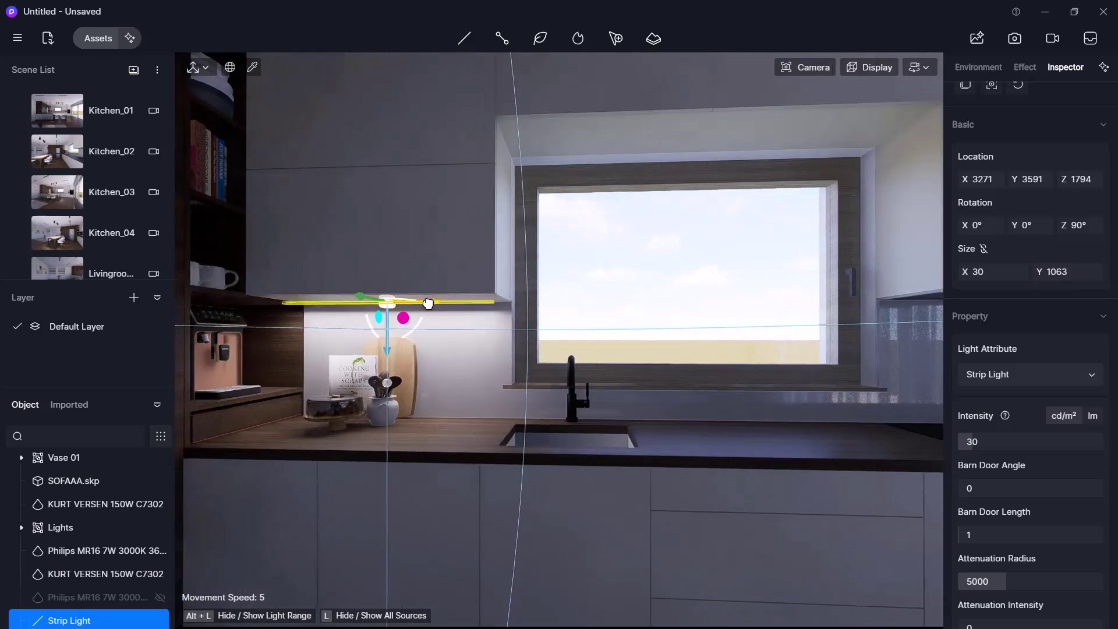
pyautogui.moveTo(426, 304); pyautogui.dragTo(433, 303)
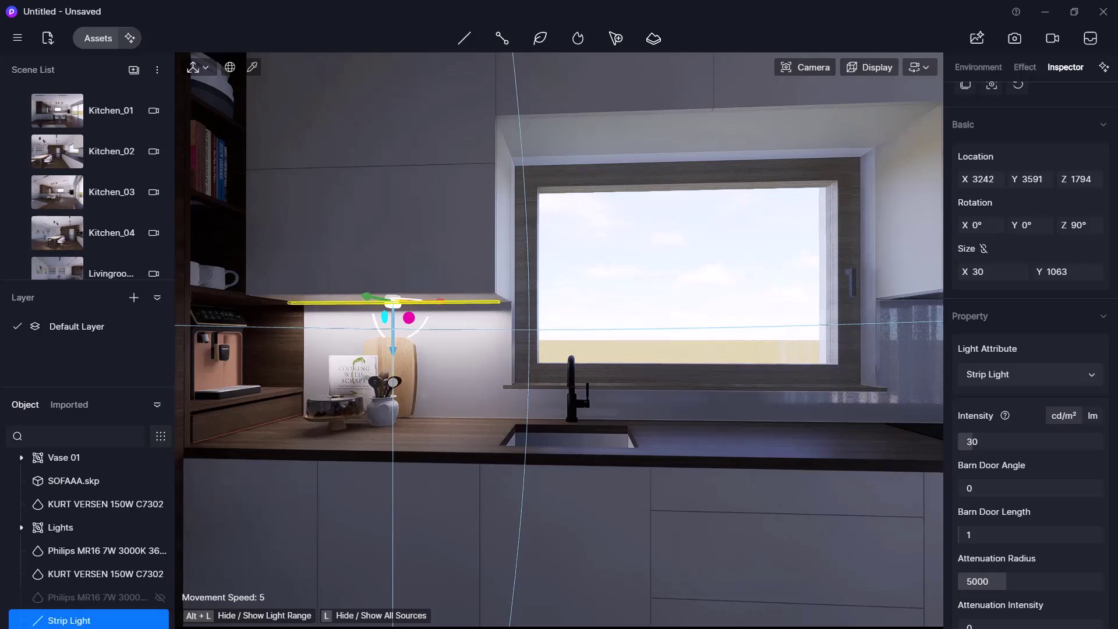
pyautogui.press('s')
pyautogui.press('a')
pyautogui.press('w')
pyautogui.press('d')
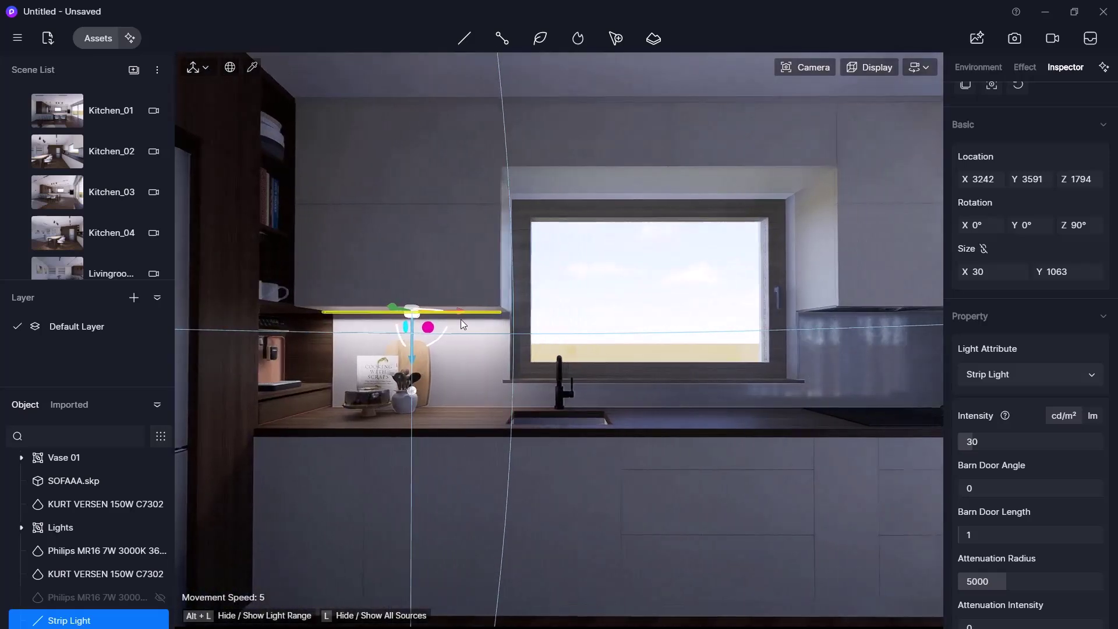
pyautogui.moveTo(460, 319); pyautogui.dragTo(976, 288)
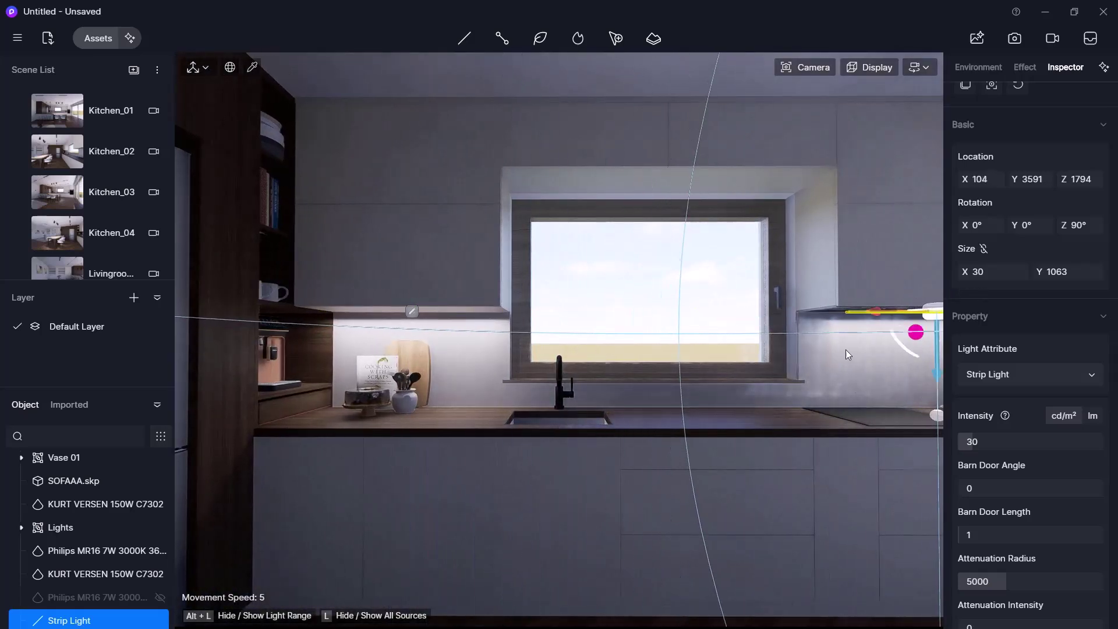
pyautogui.press('d')
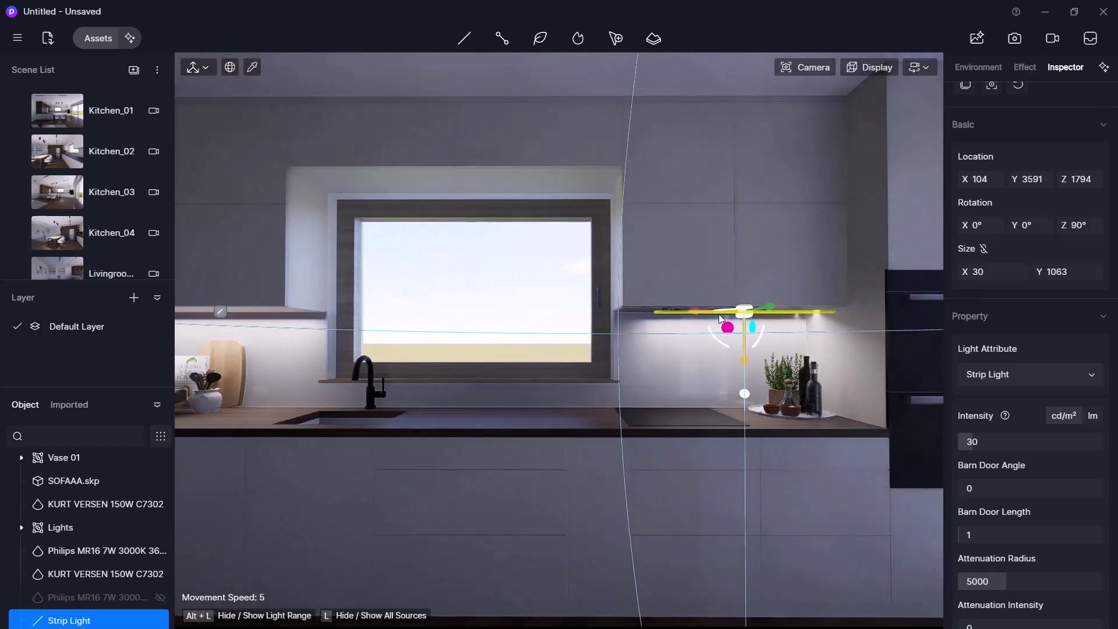
pyautogui.moveTo(700, 312); pyautogui.dragTo(745, 314)
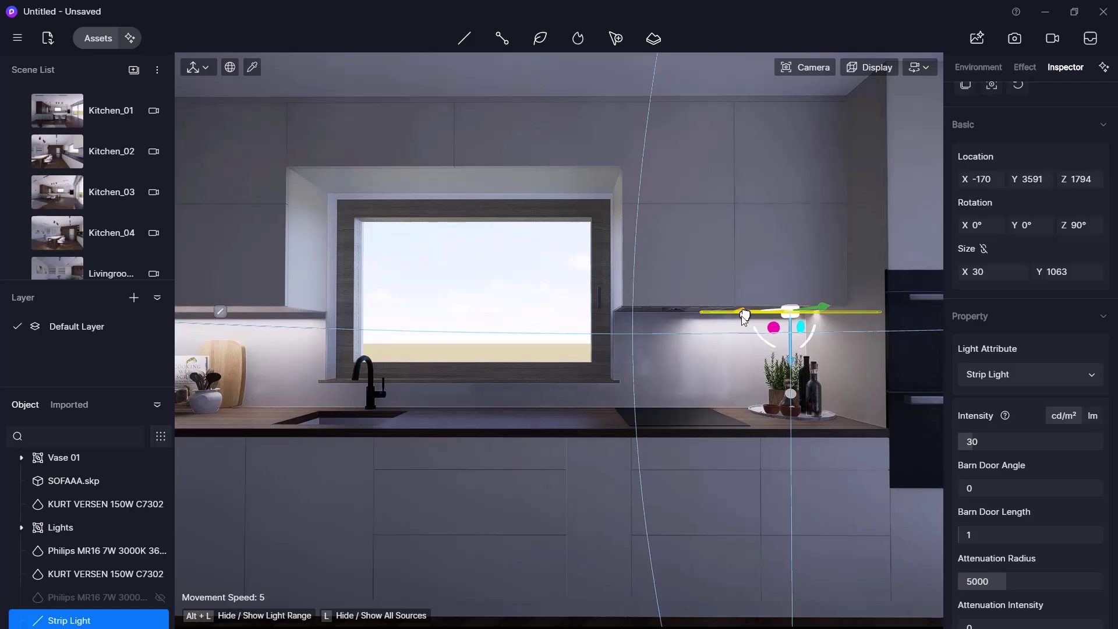
# Return to the Kitchen_01 camera, keep North Offset at 0°, and move the sun to 12:46.
pyautogui.press('a')
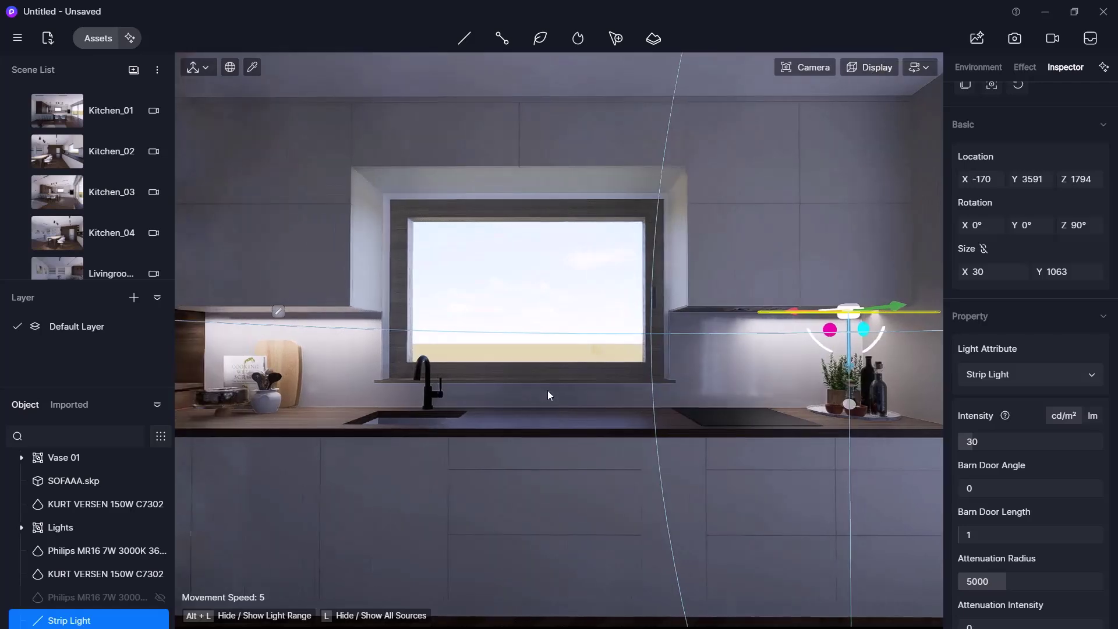
pyautogui.click(102, 118)
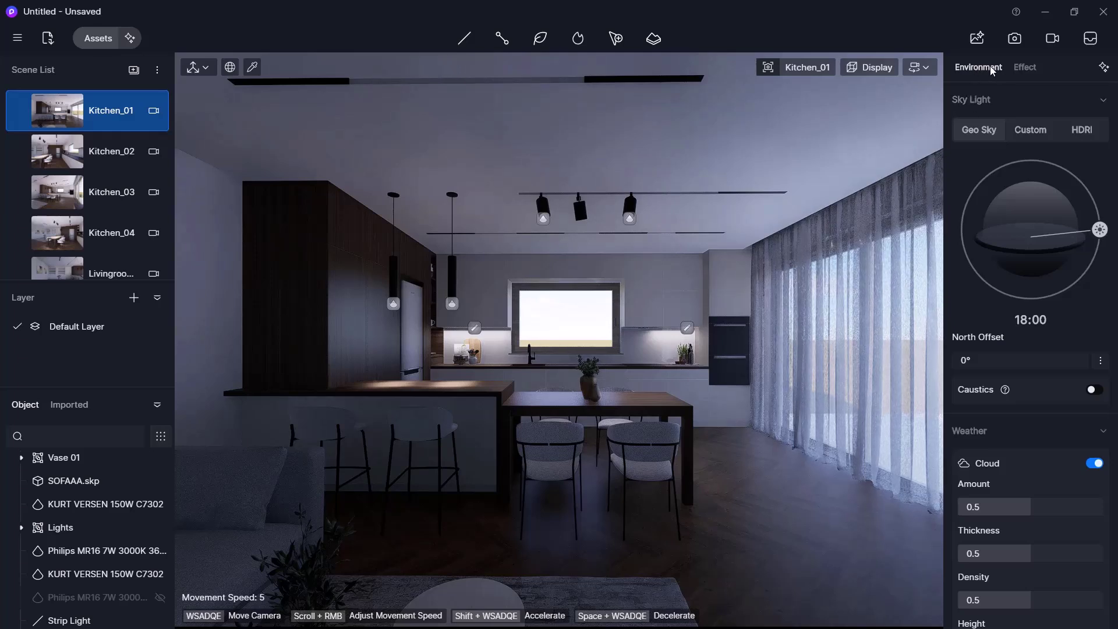
pyautogui.moveTo(1034, 359)
pyautogui.mouseDown()
pyautogui.moveTo(1058, 365)
pyautogui.moveTo(1014, 367)
pyautogui.mouseUp()
pyautogui.moveTo(1099, 229); pyautogui.dragTo(1041, 196)
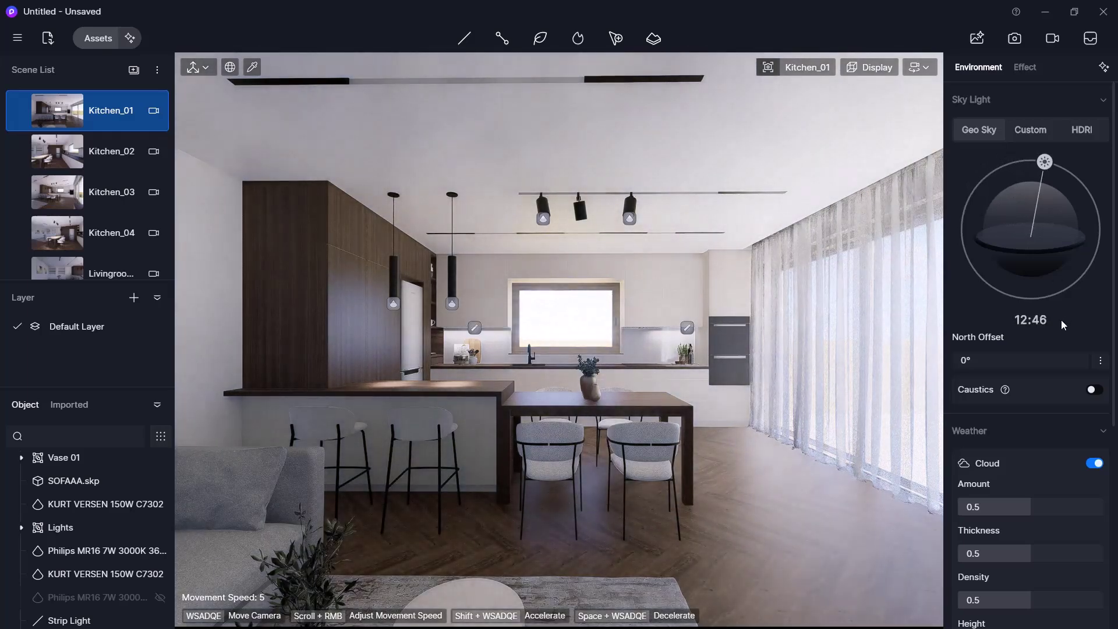
# Switch the sky to HDRI and apply the Midday 02 preset.
pyautogui.click(1083, 130)
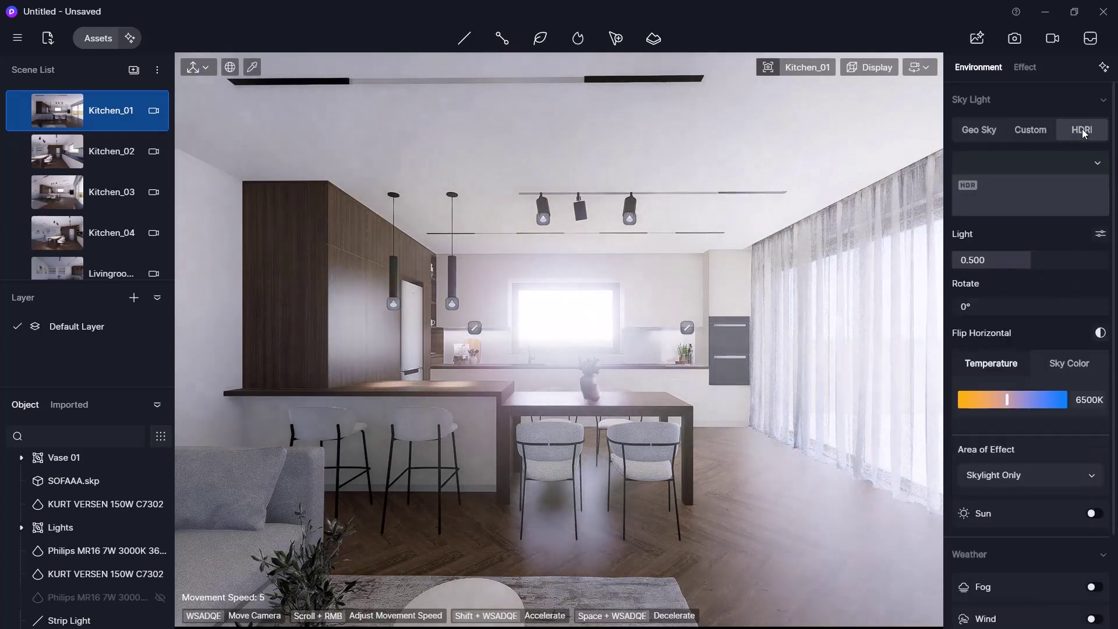
pyautogui.click(1098, 166)
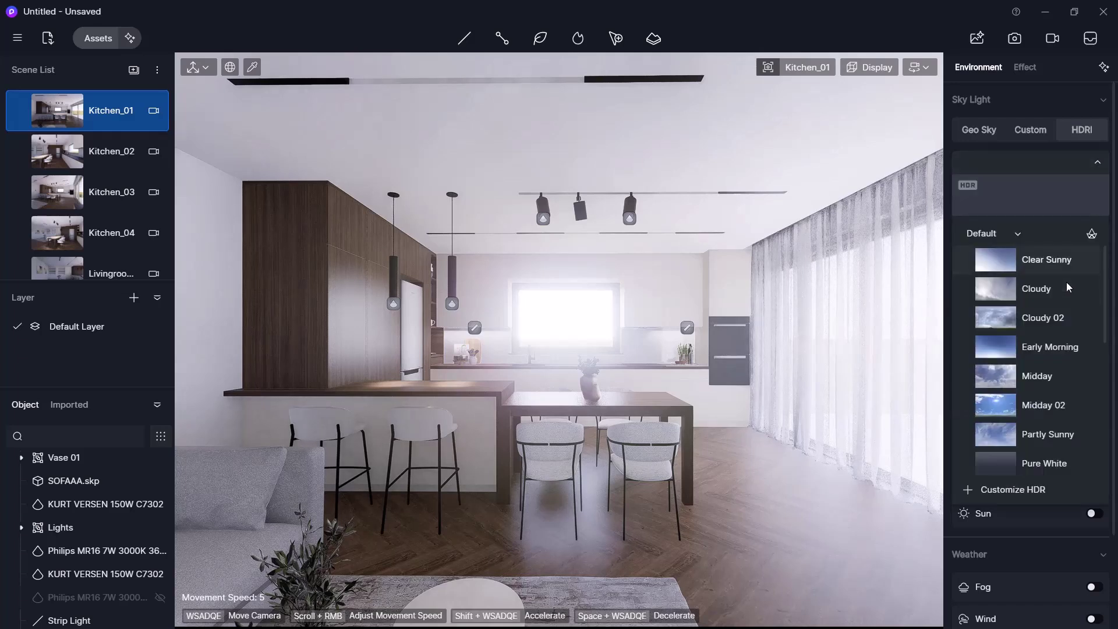
pyautogui.click(1055, 406)
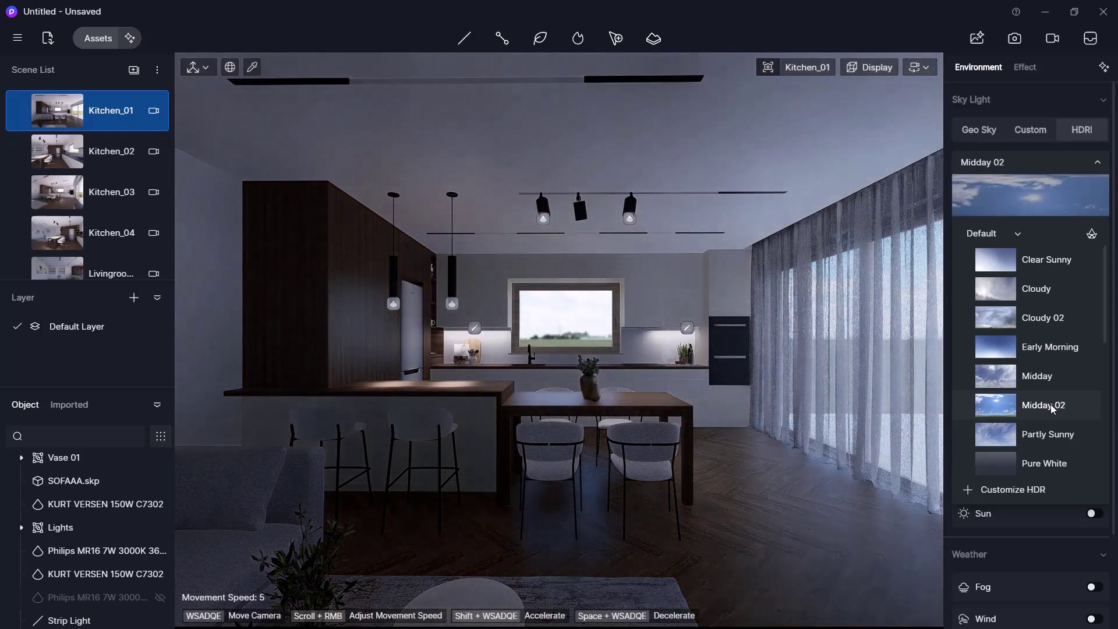
pyautogui.scroll(-5, 1049, 408)
pyautogui.scroll(-3, 1050, 408)
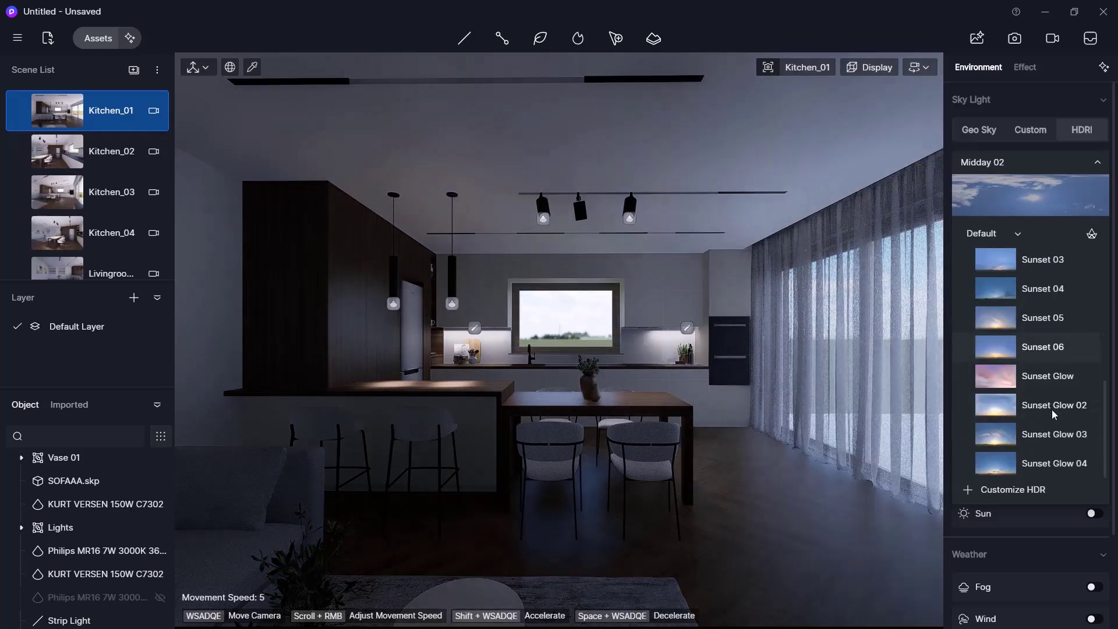
# Load meadow_2_4k.hdr as a custom sky, rotated to 293.3° with light 0.450.
pyautogui.click(1038, 491)
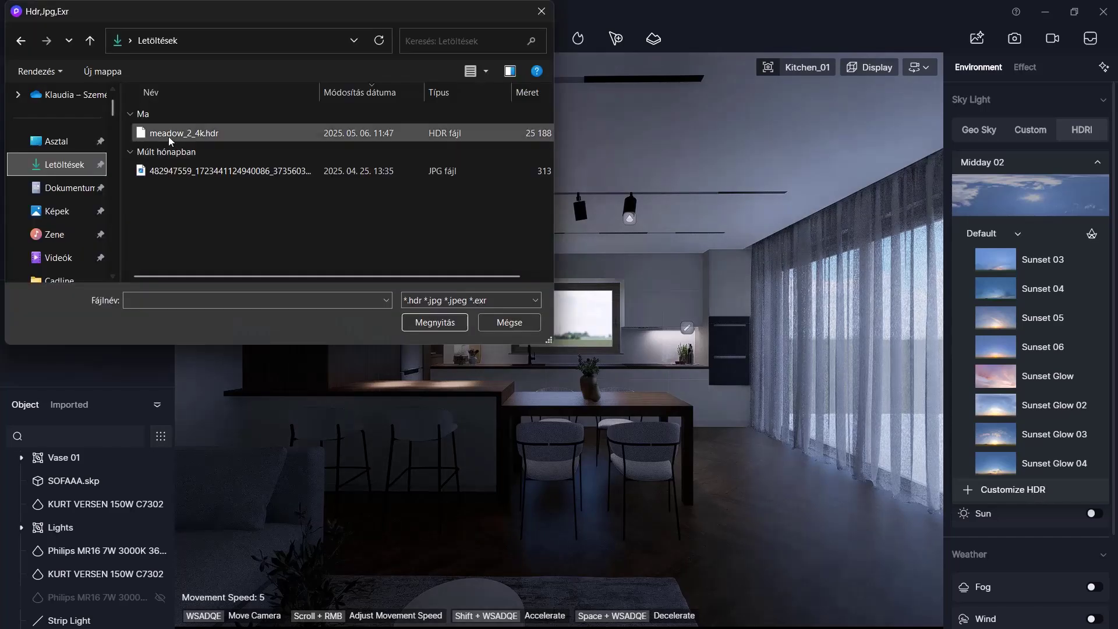
pyautogui.click(169, 135)
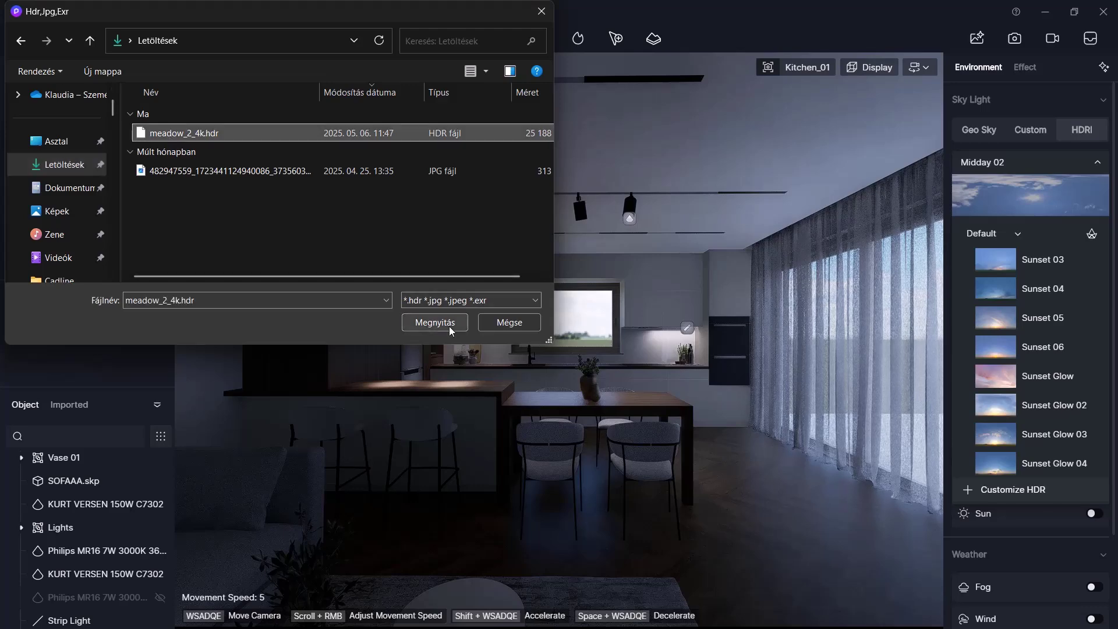
pyautogui.click(446, 323)
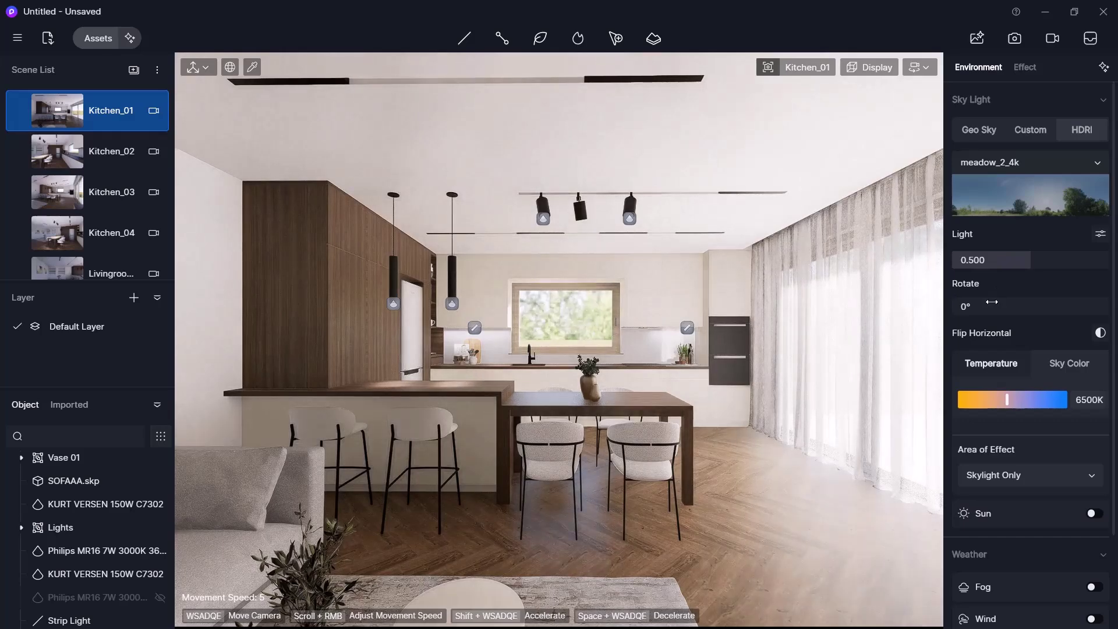
pyautogui.moveTo(992, 305); pyautogui.dragTo(1109, 312)
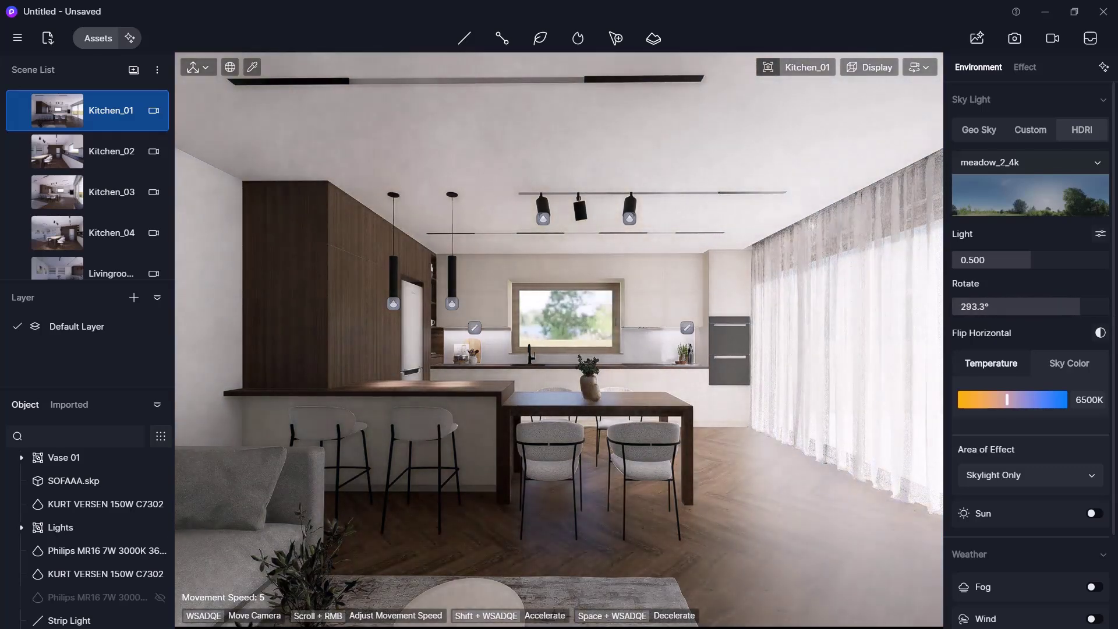
pyautogui.moveTo(1045, 261); pyautogui.dragTo(1037, 268)
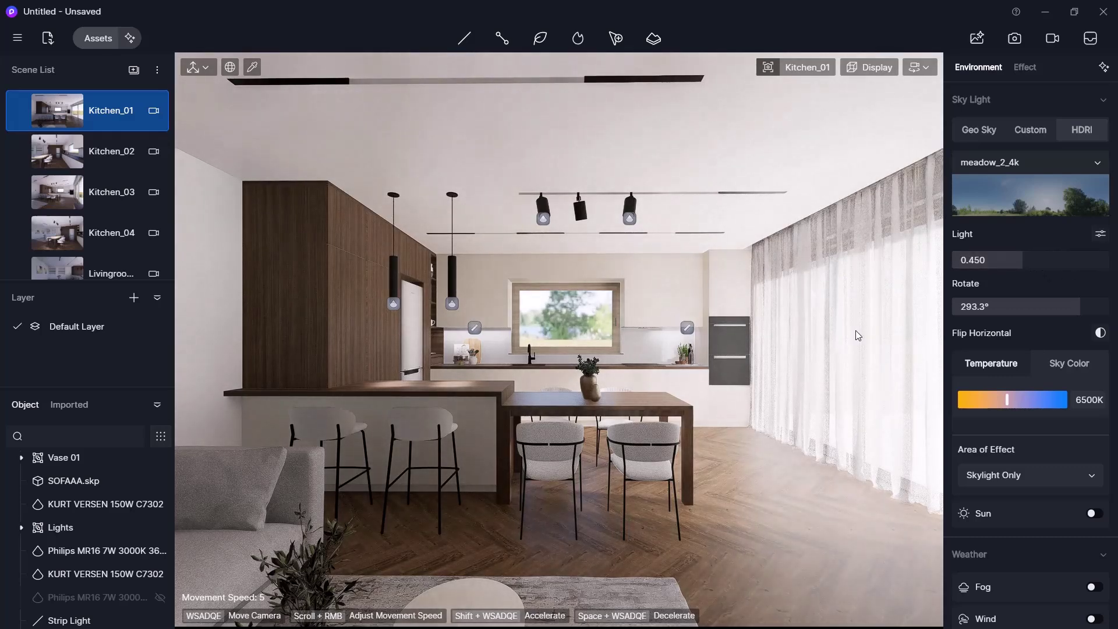
# Open the image render settings and hide SOFAAA.skp from the scene.
pyautogui.click(1019, 46)
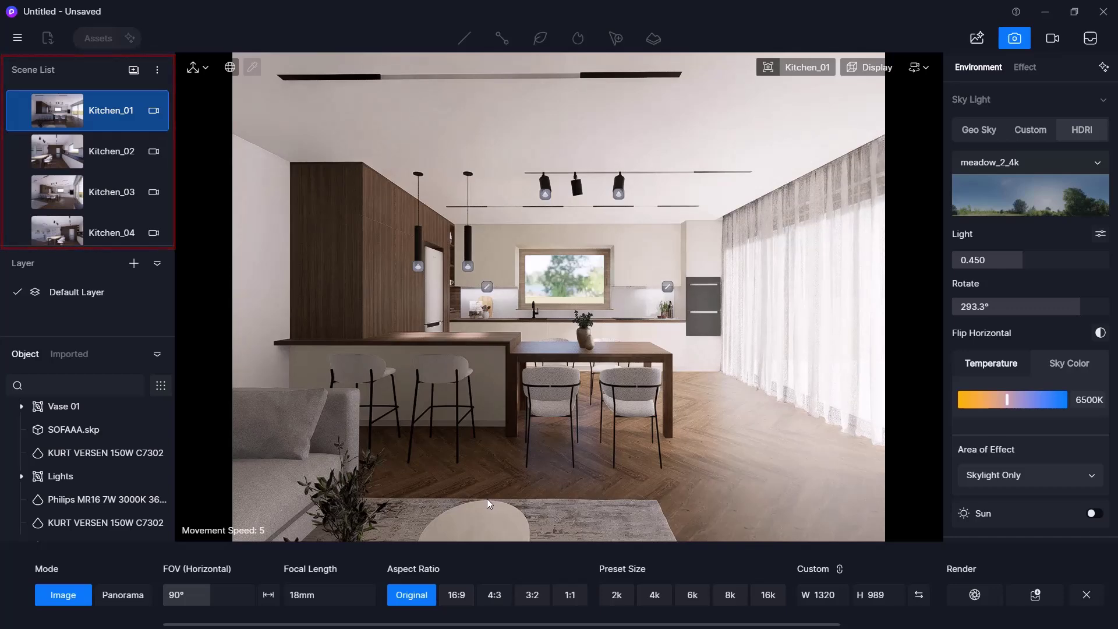
pyautogui.scroll(3, 487, 498)
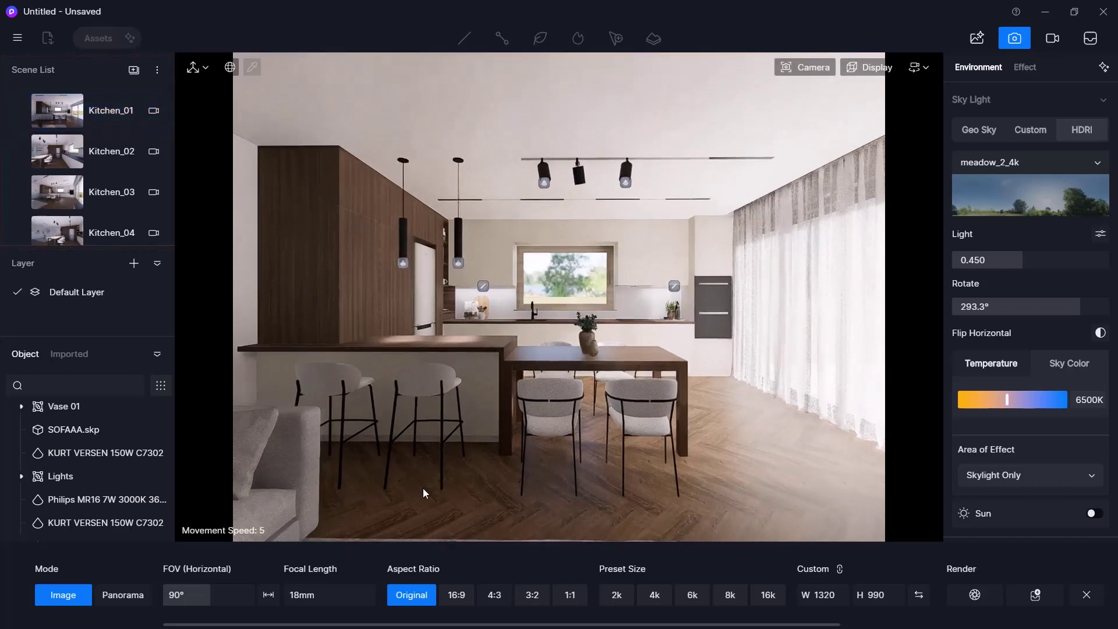
pyautogui.click(160, 430)
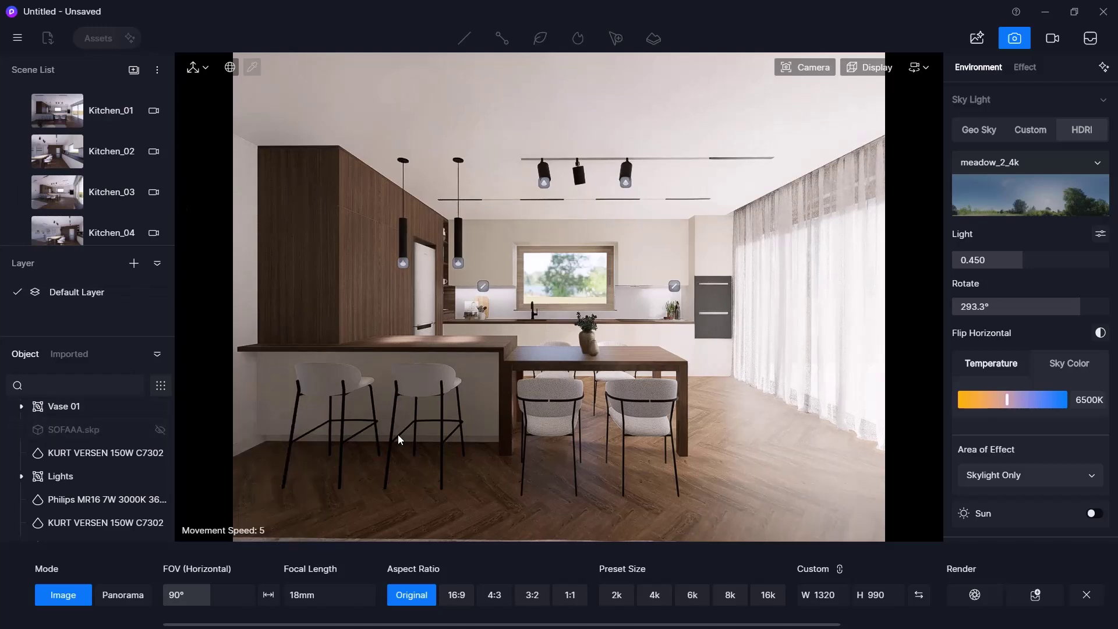
pyautogui.scroll(2, 473, 452)
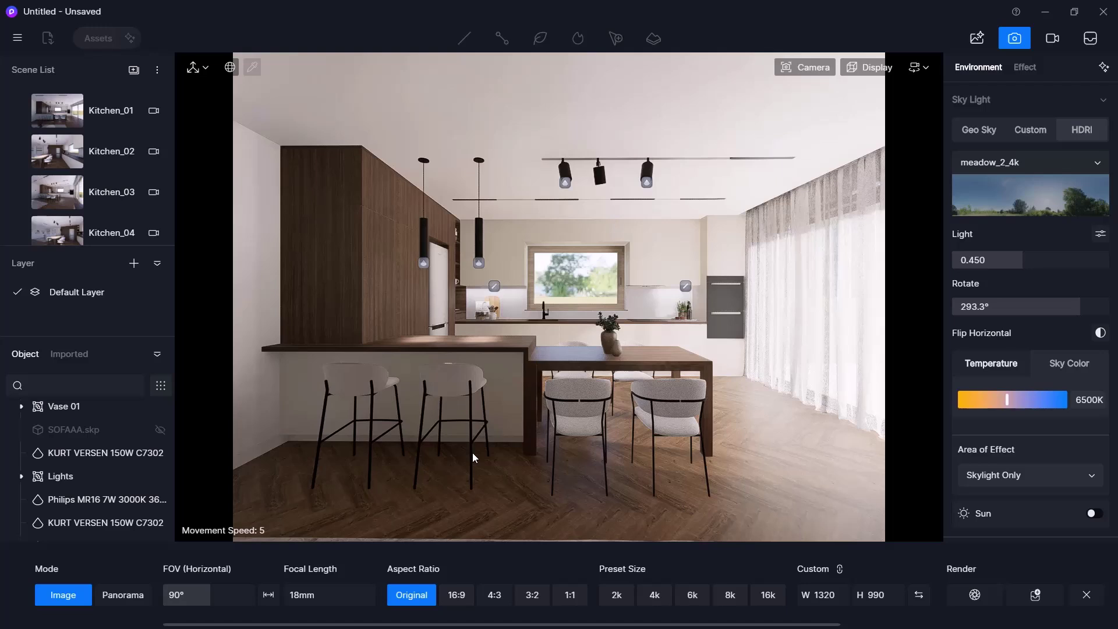
# Reframe the camera and set the image to 16:9 at 2k, 2560 × 1440.
pyautogui.press('d')
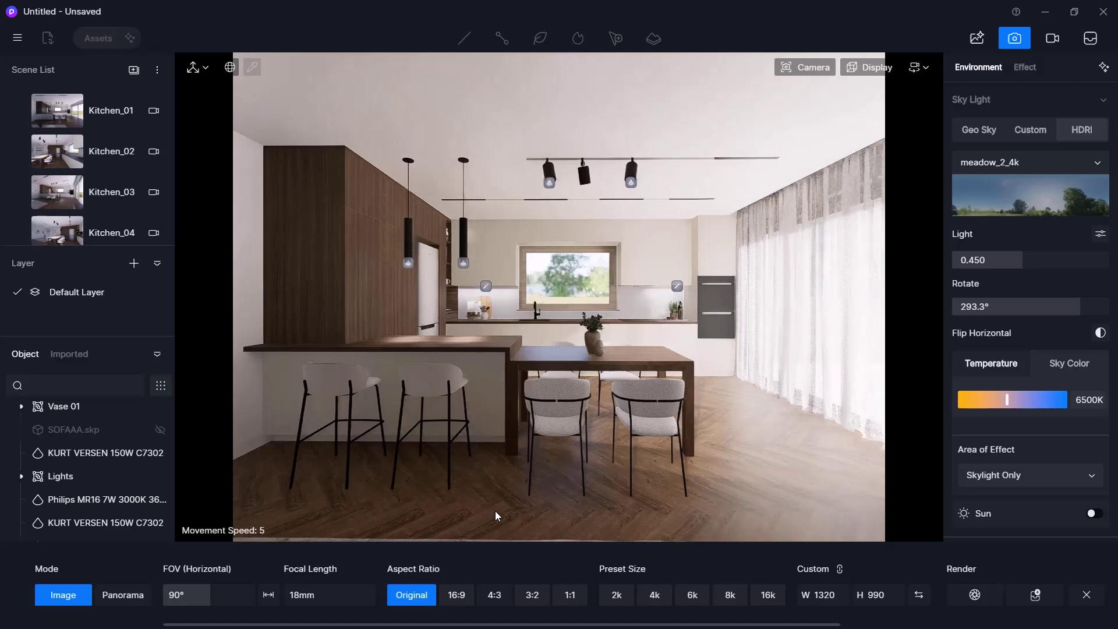
pyautogui.click(459, 597)
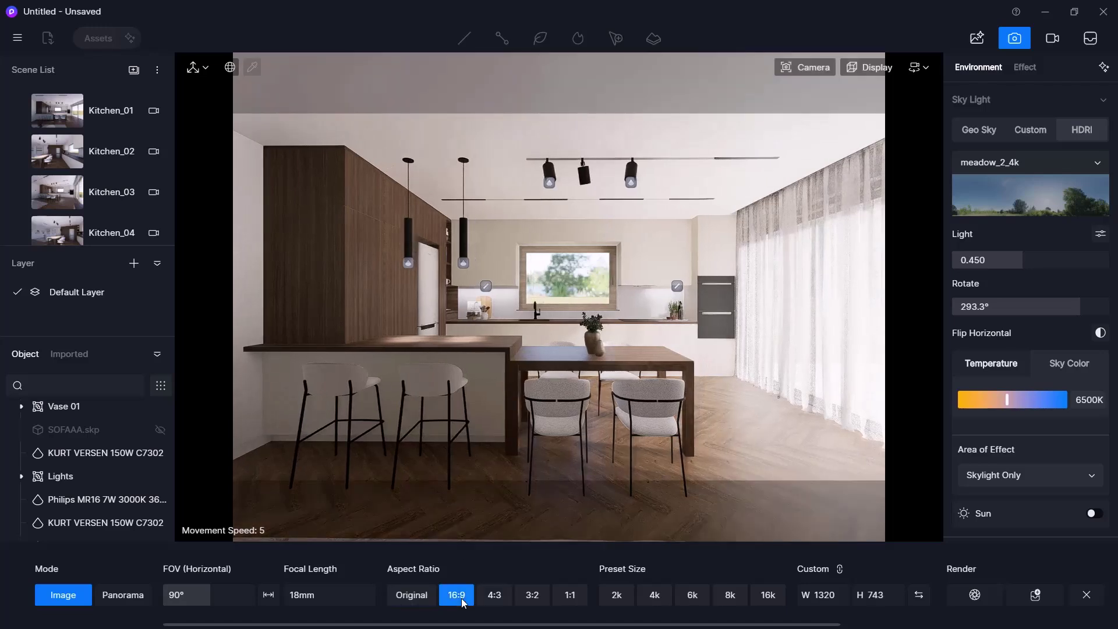
pyautogui.moveTo(604, 431); pyautogui.dragTo(619, 431, button='right')
pyautogui.click(616, 595)
pyautogui.scroll(-3, 598, 475)
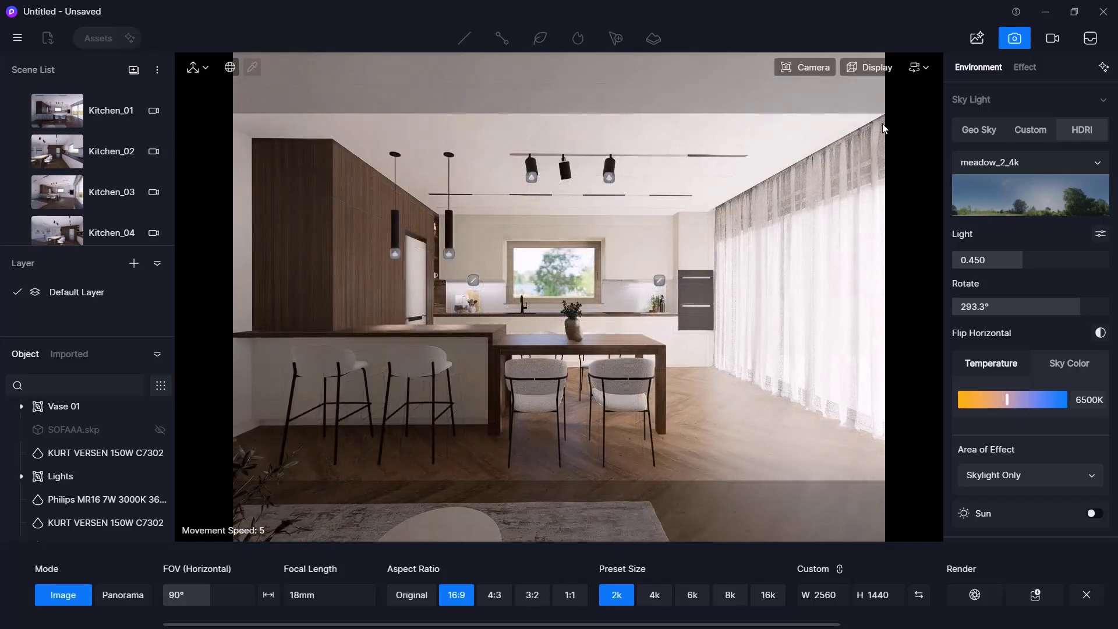
# Render the view as a PNG named Render2 in the Cadline folder.
pyautogui.click(982, 608)
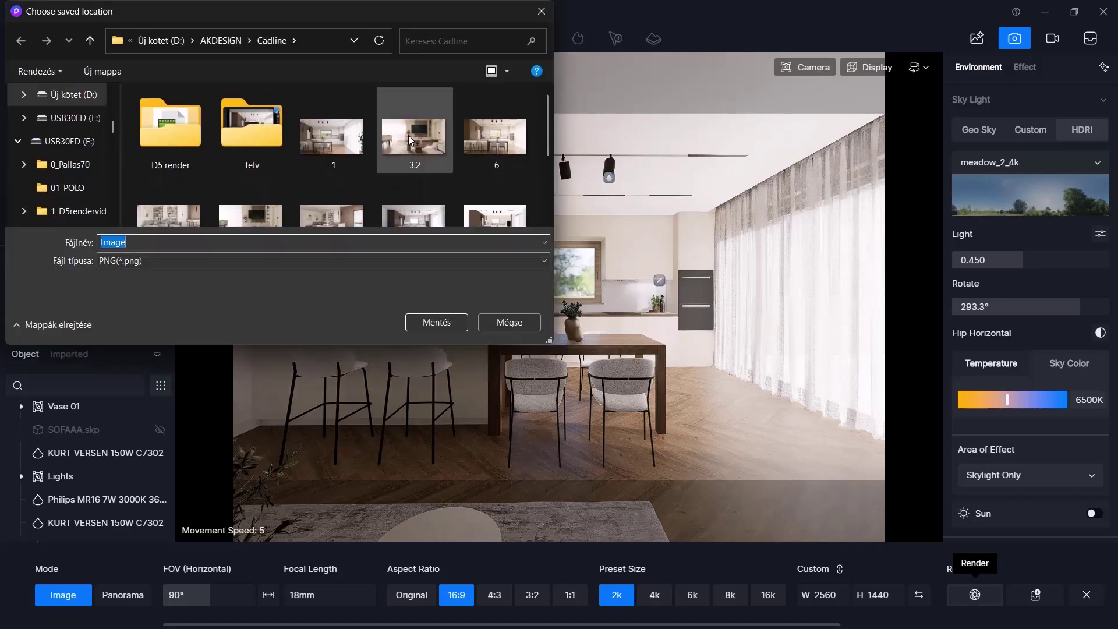
pyautogui.scroll(-3, 326, 174)
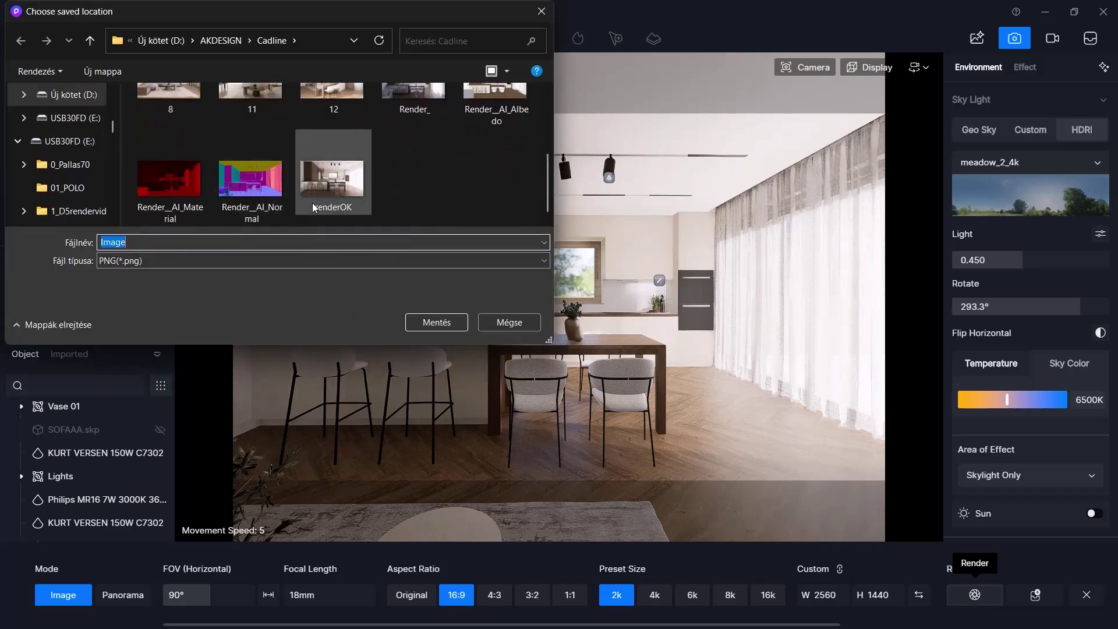
pyautogui.write('Render')
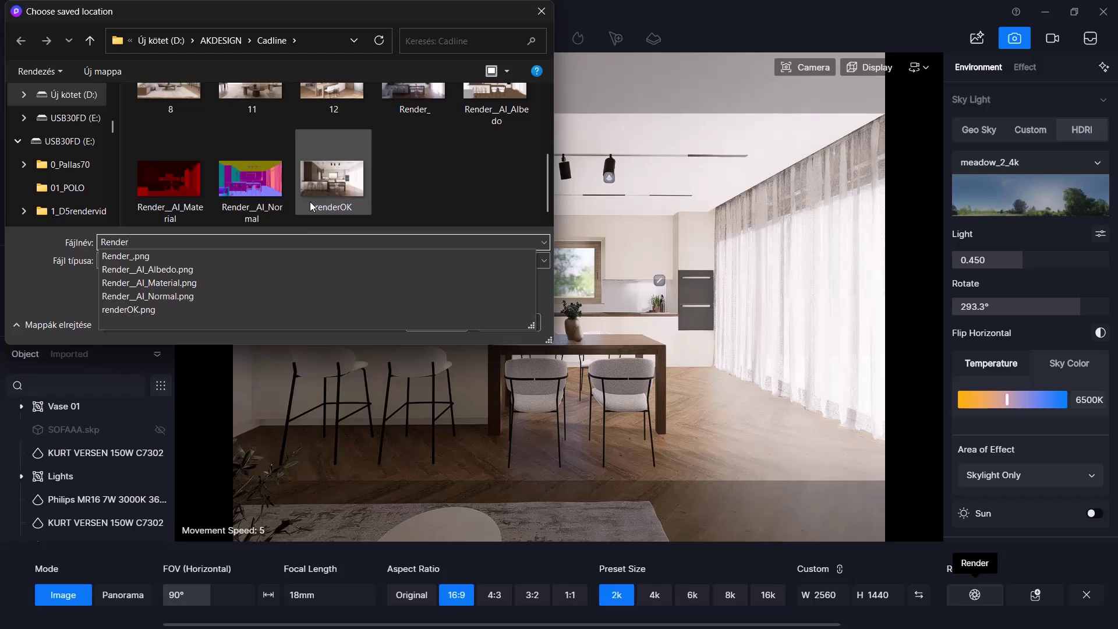
pyautogui.write('2')
pyautogui.click(445, 322)
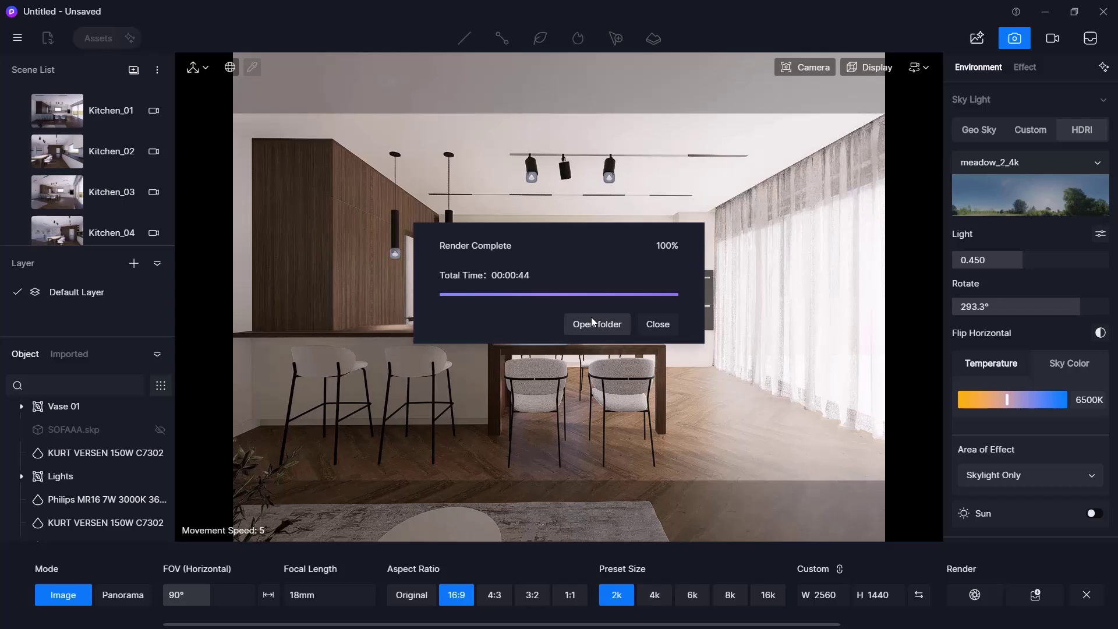
# Open the Cadline output folder in File Explorer from the Render Complete dialog.
pyautogui.click(592, 322)
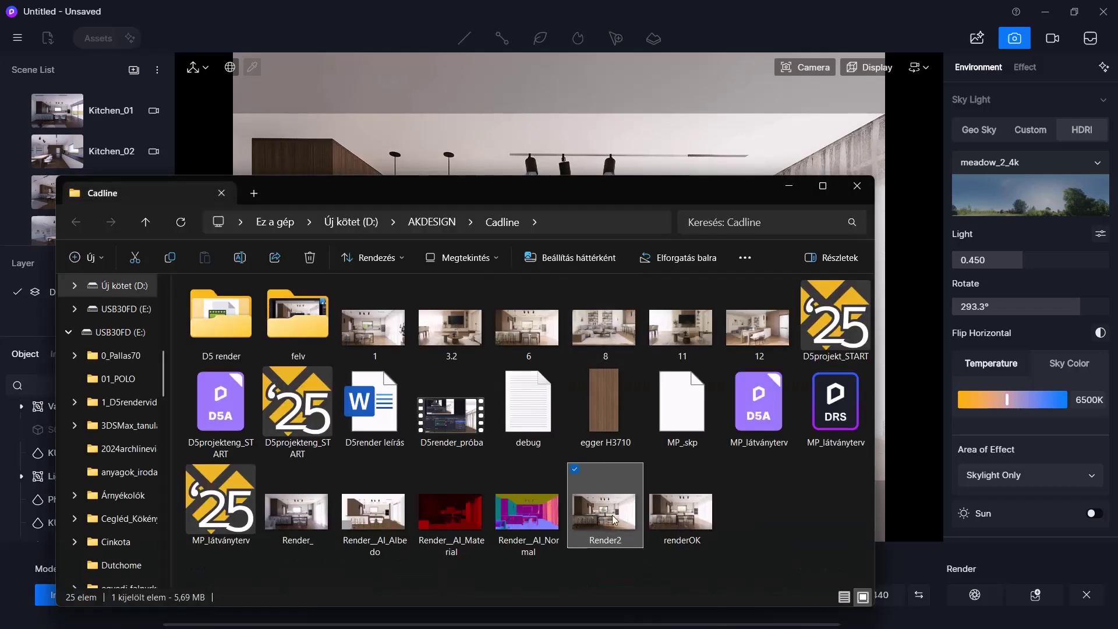